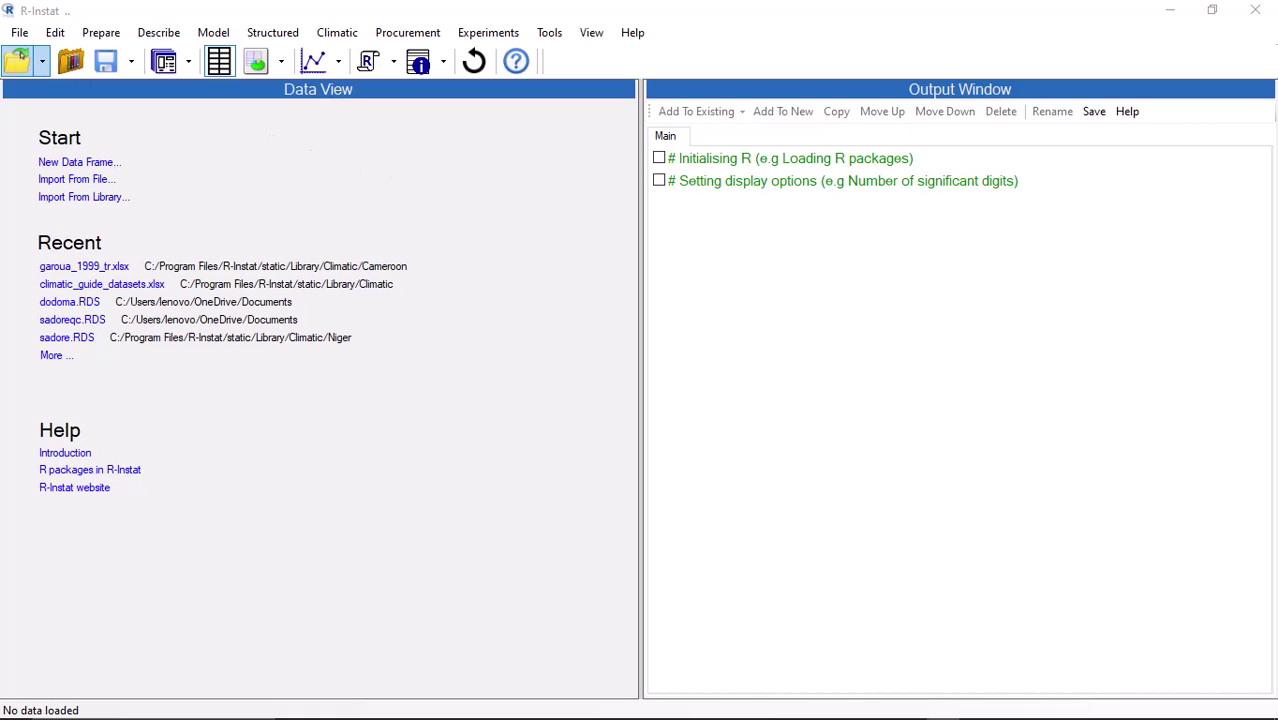
Step: Choose the diamonds dataset from the ggplot2 package in Import From Library
{"action": "left_click", "coordinate": [20, 36]}
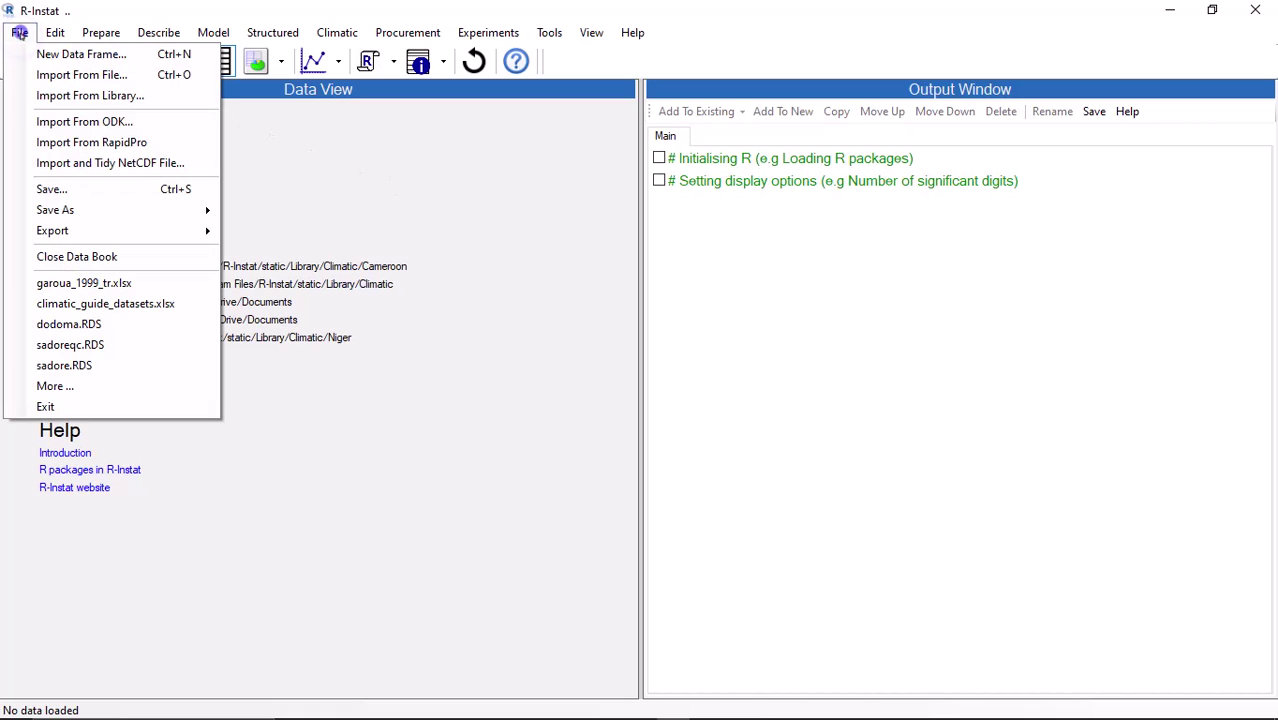
{"action": "left_click", "coordinate": [16, 95]}
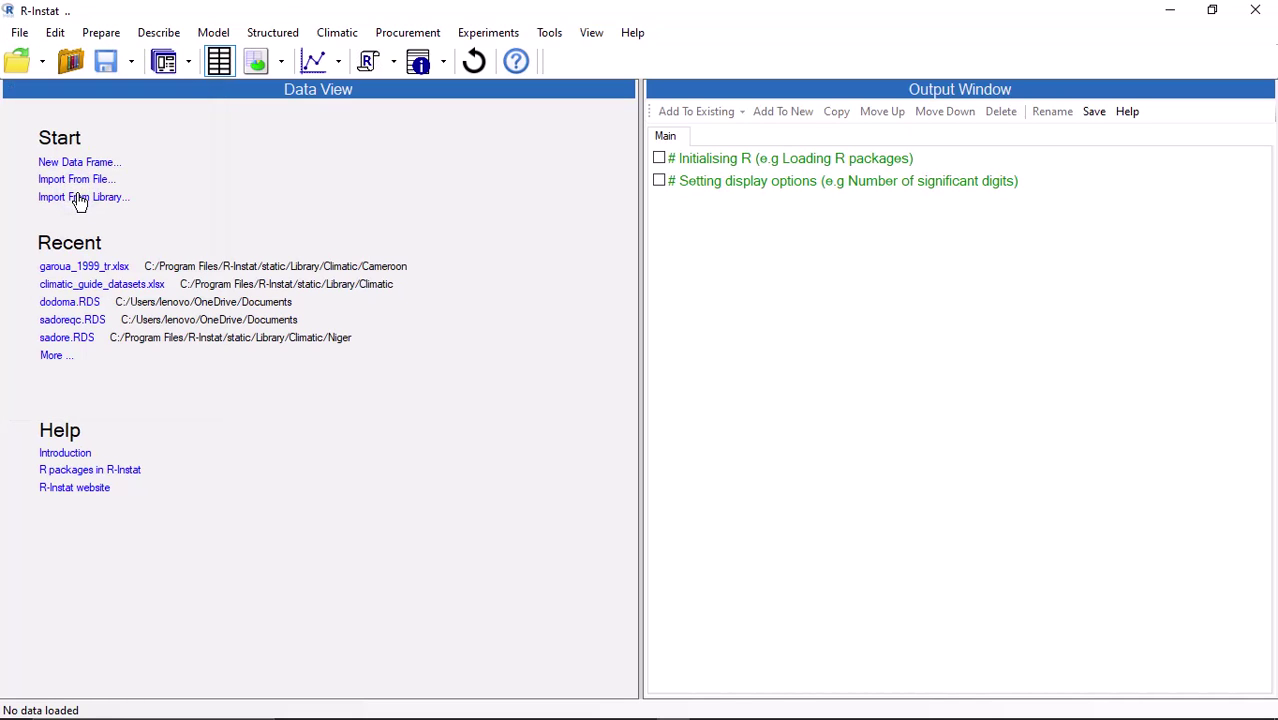
{"action": "left_click", "coordinate": [80, 199]}
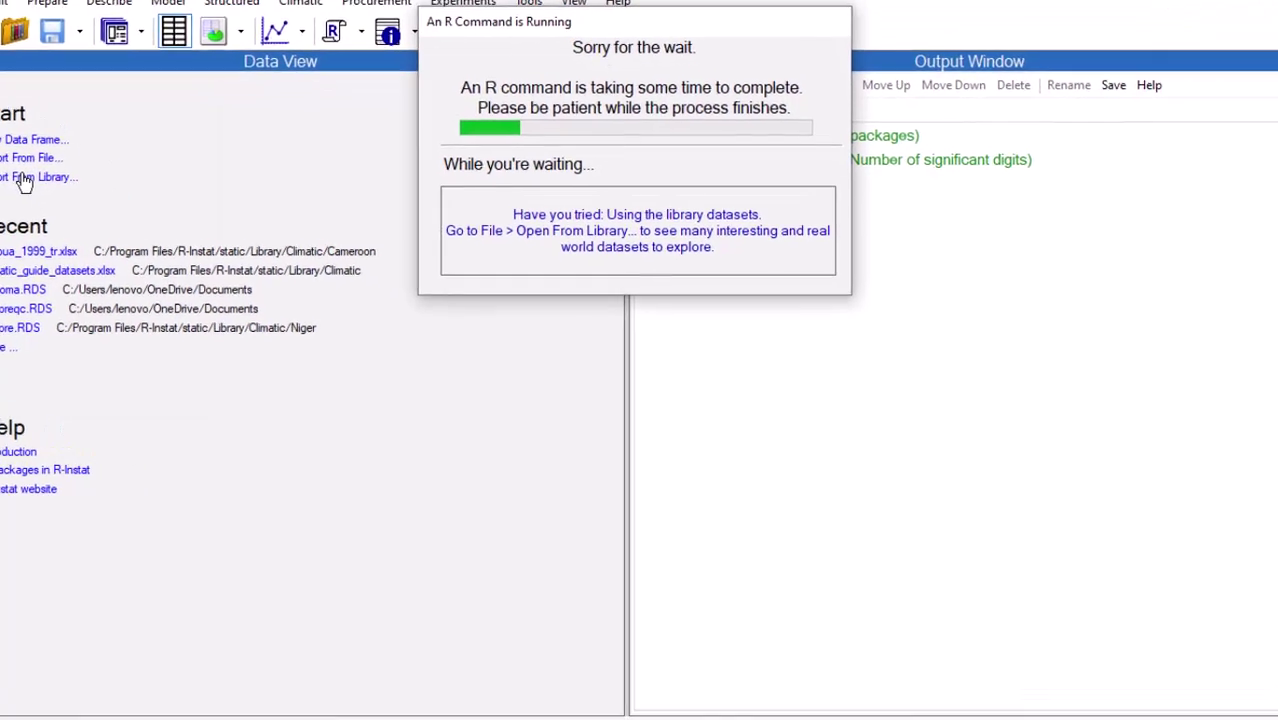
{"action": "scroll", "coordinate": [513, 620], "scroll_direction": "down", "scroll_amount": 2}
{"action": "left_click", "coordinate": [513, 625]}
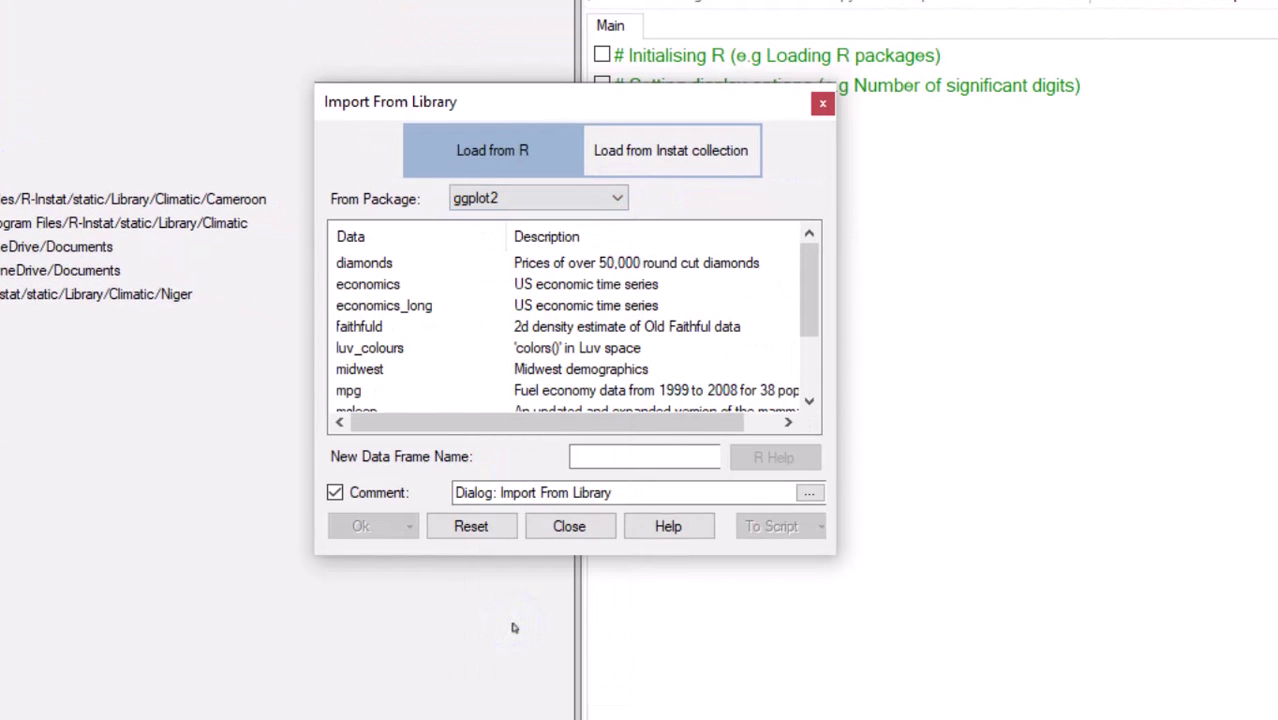
{"action": "left_click", "coordinate": [413, 266]}
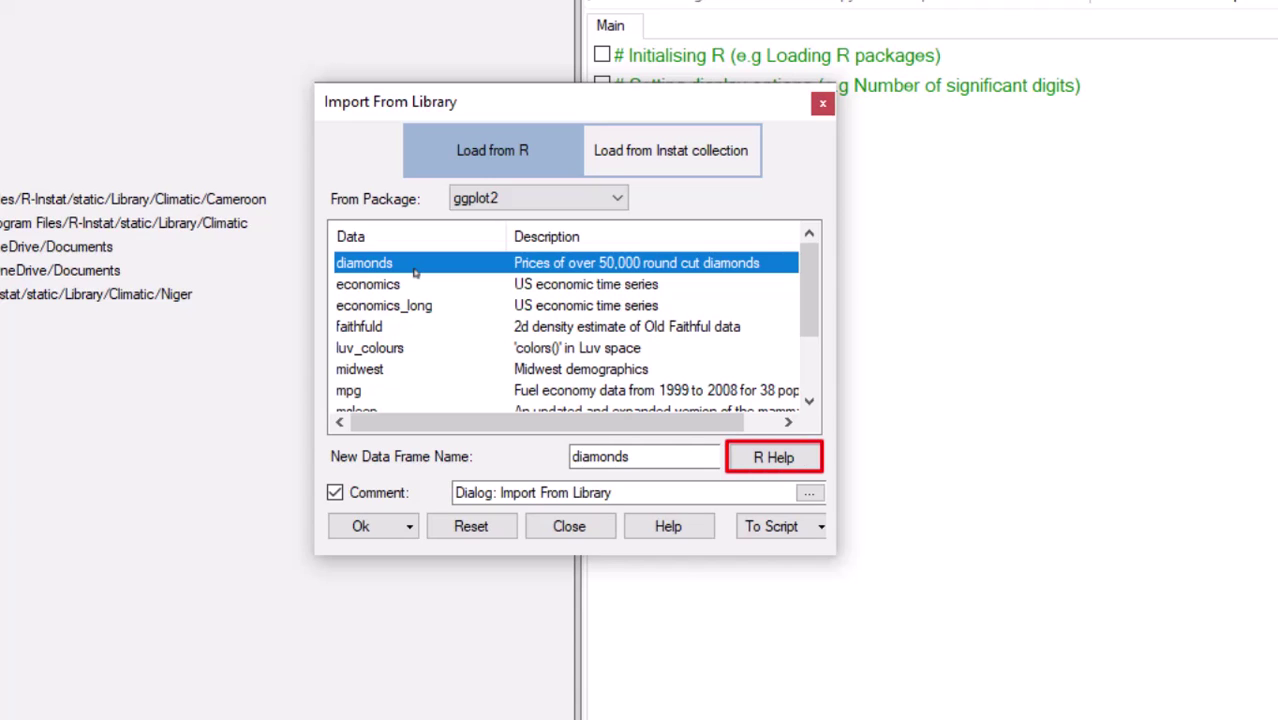
{"action": "left_click", "coordinate": [774, 457]}
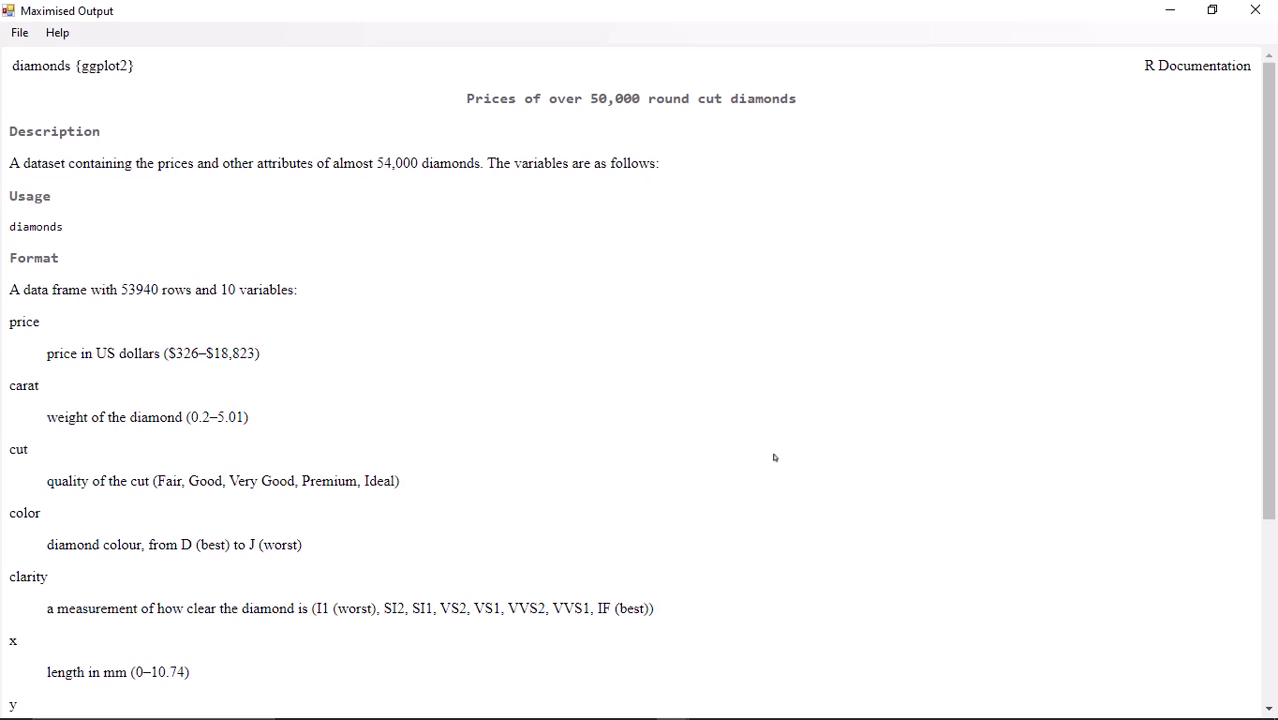
{"action": "left_click", "coordinate": [1255, 10]}
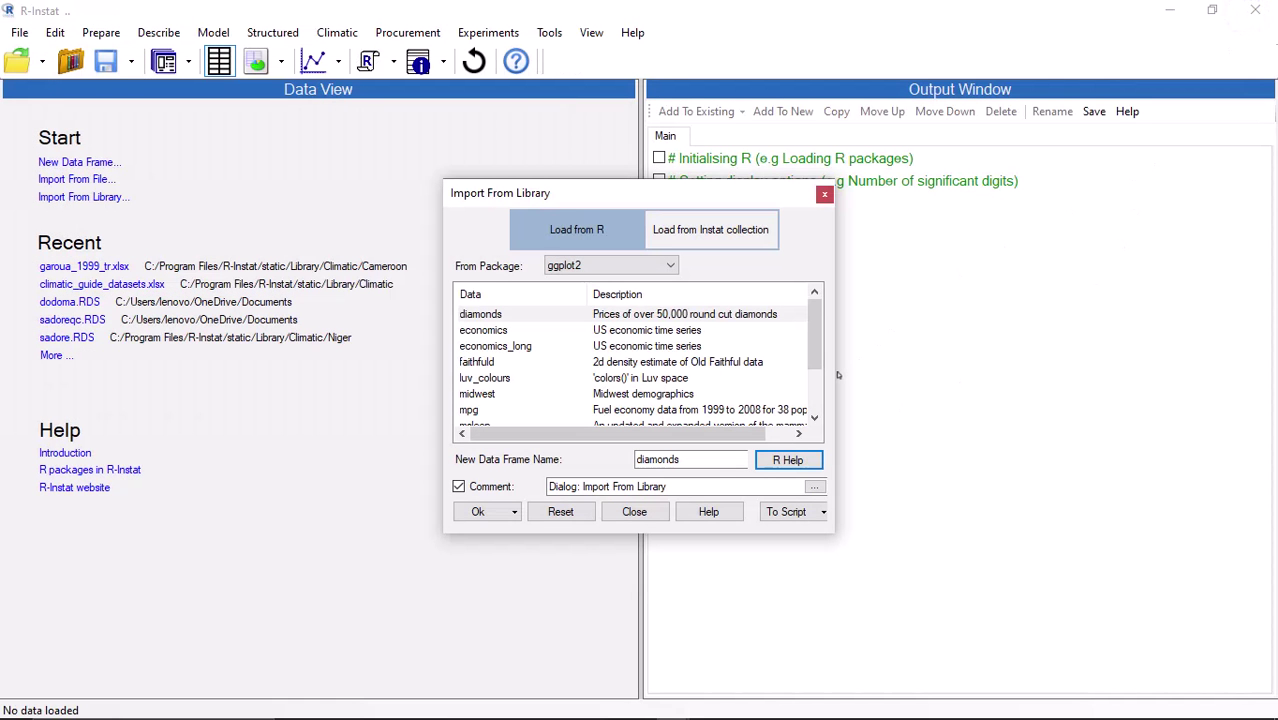
Step: Import diamonds as a new data frame with 53,940 rows and 10 columns
{"action": "left_click", "coordinate": [662, 314]}
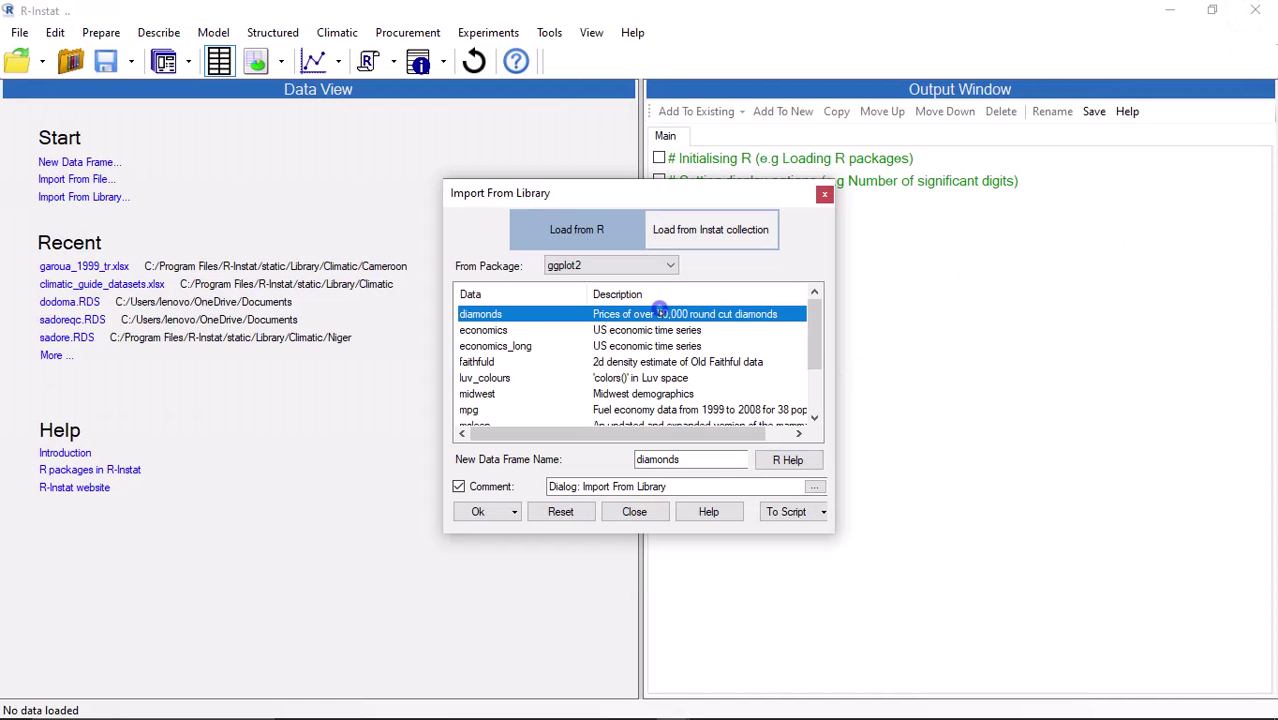
{"action": "left_click", "coordinate": [480, 512]}
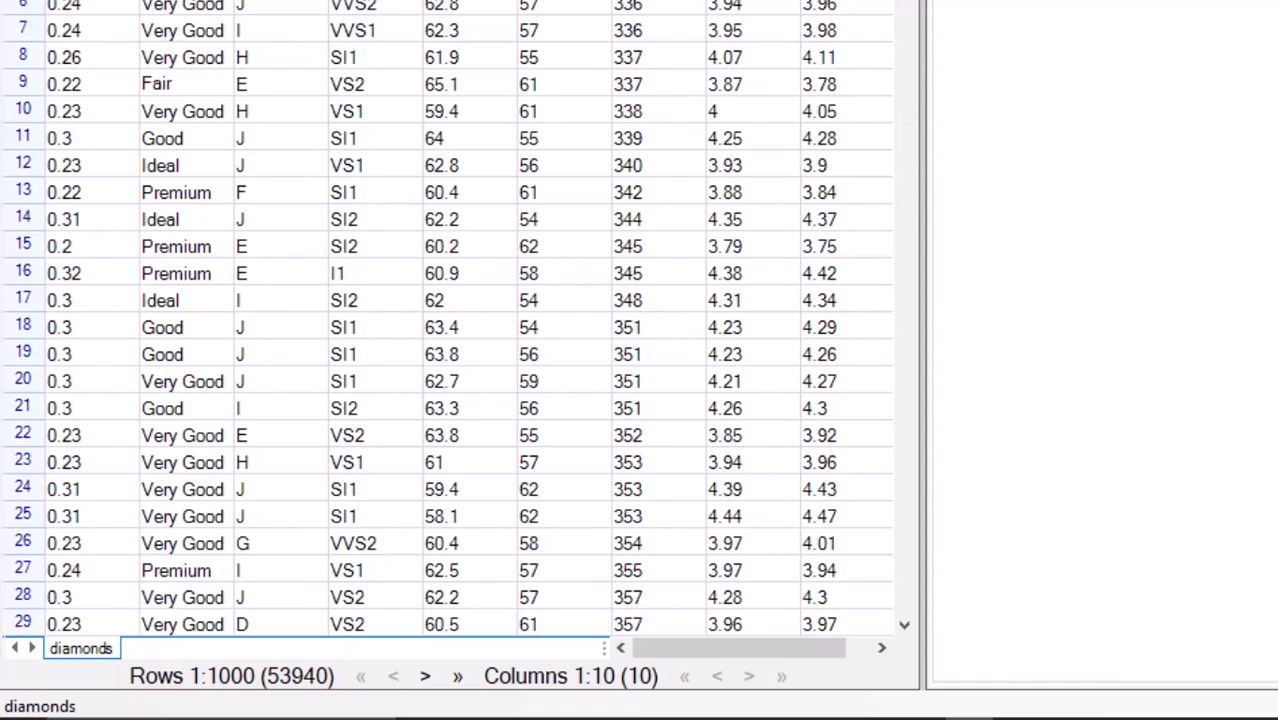
{"action": "left_click_drag", "start_coordinate": [904, 5], "coordinate": [883, 612]}
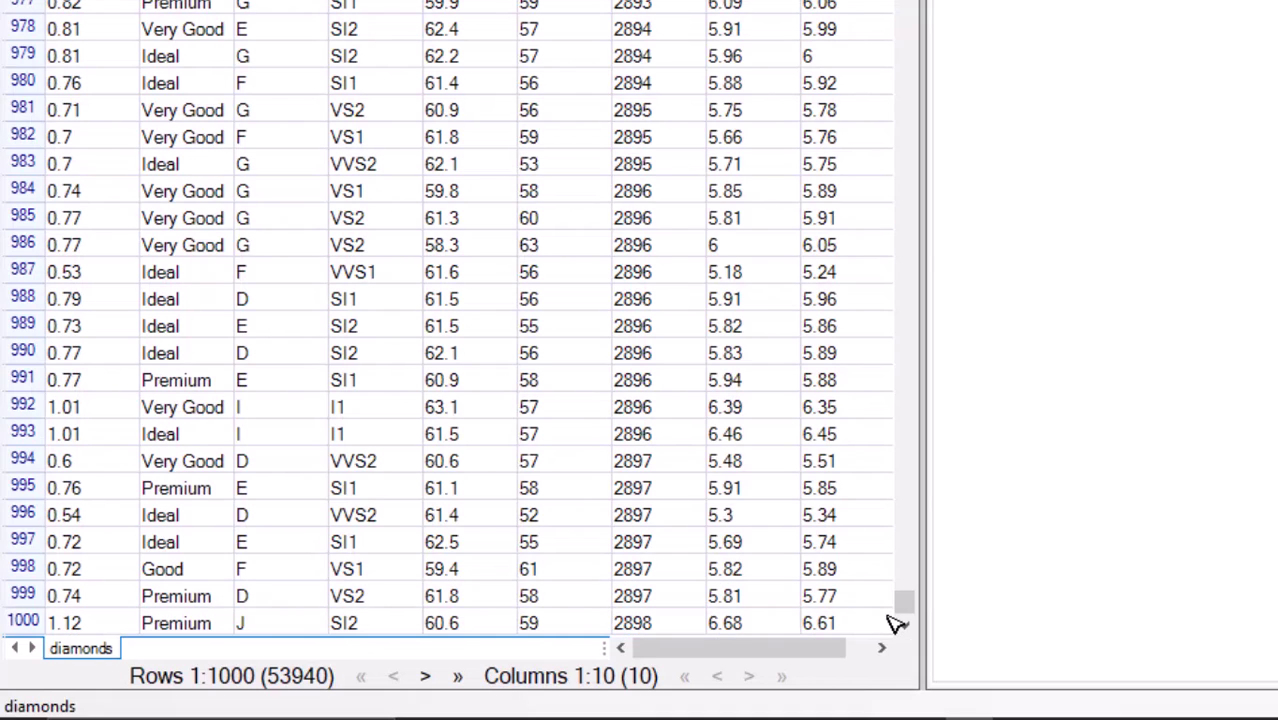
{"action": "left_click", "coordinate": [424, 676]}
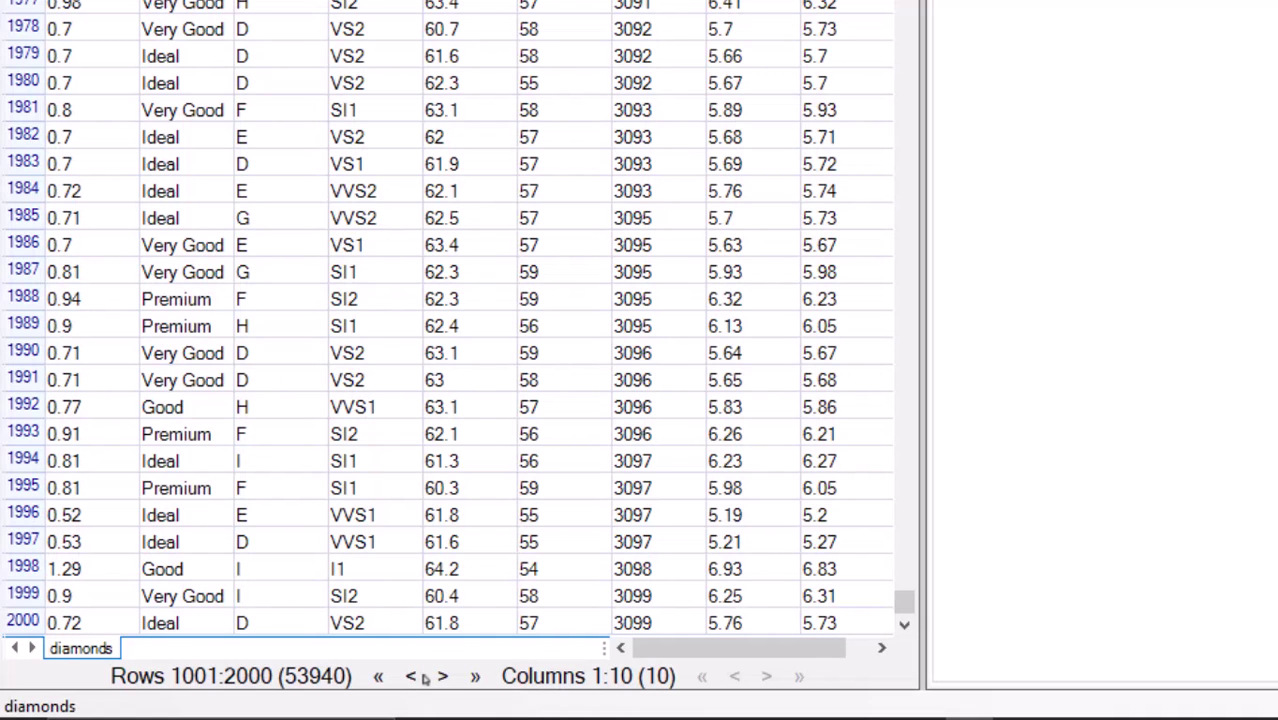
{"action": "left_click", "coordinate": [475, 676]}
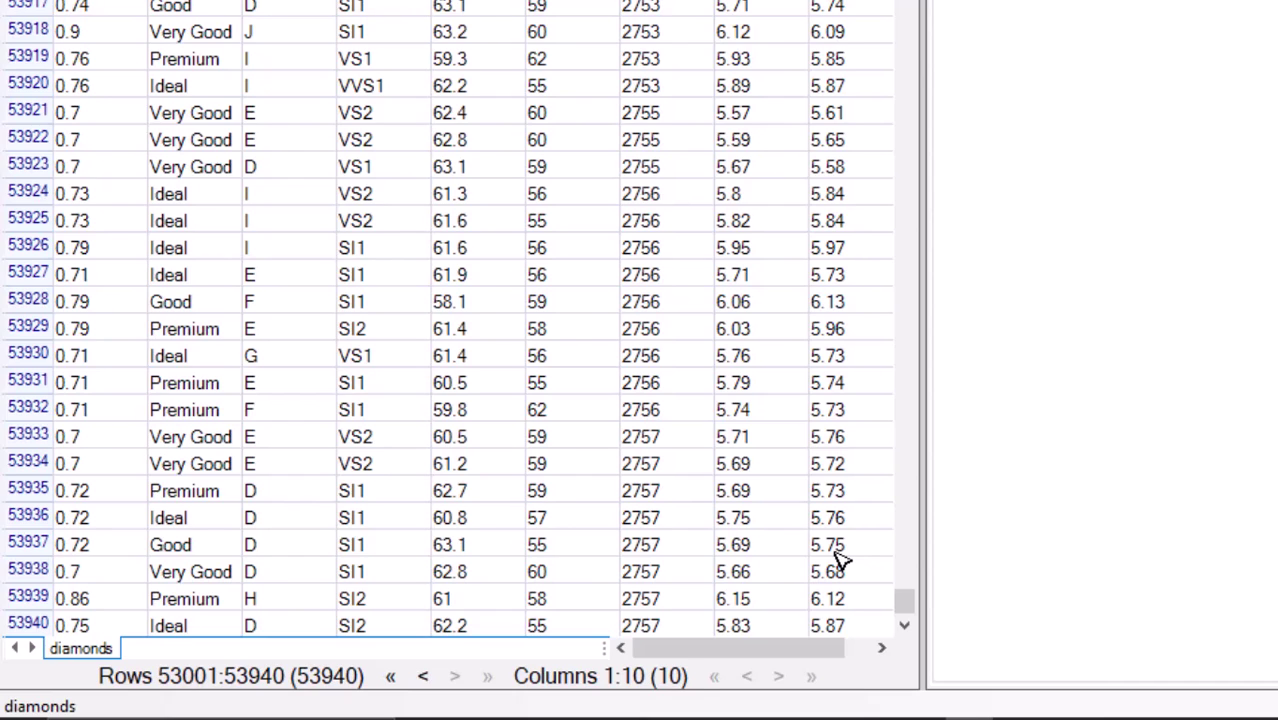
{"action": "left_click", "coordinate": [390, 676]}
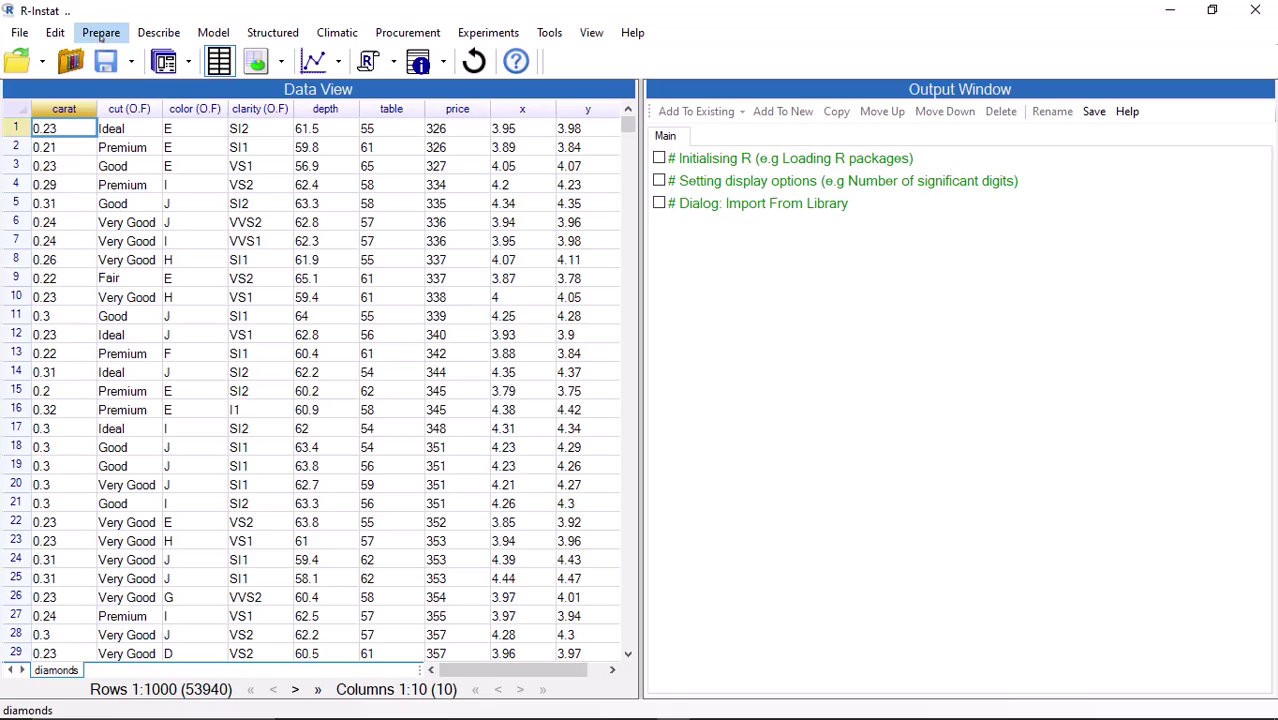
Step: Draw a combined one-variable graph of all ten diamonds variables
{"action": "left_click", "coordinate": [100, 33]}
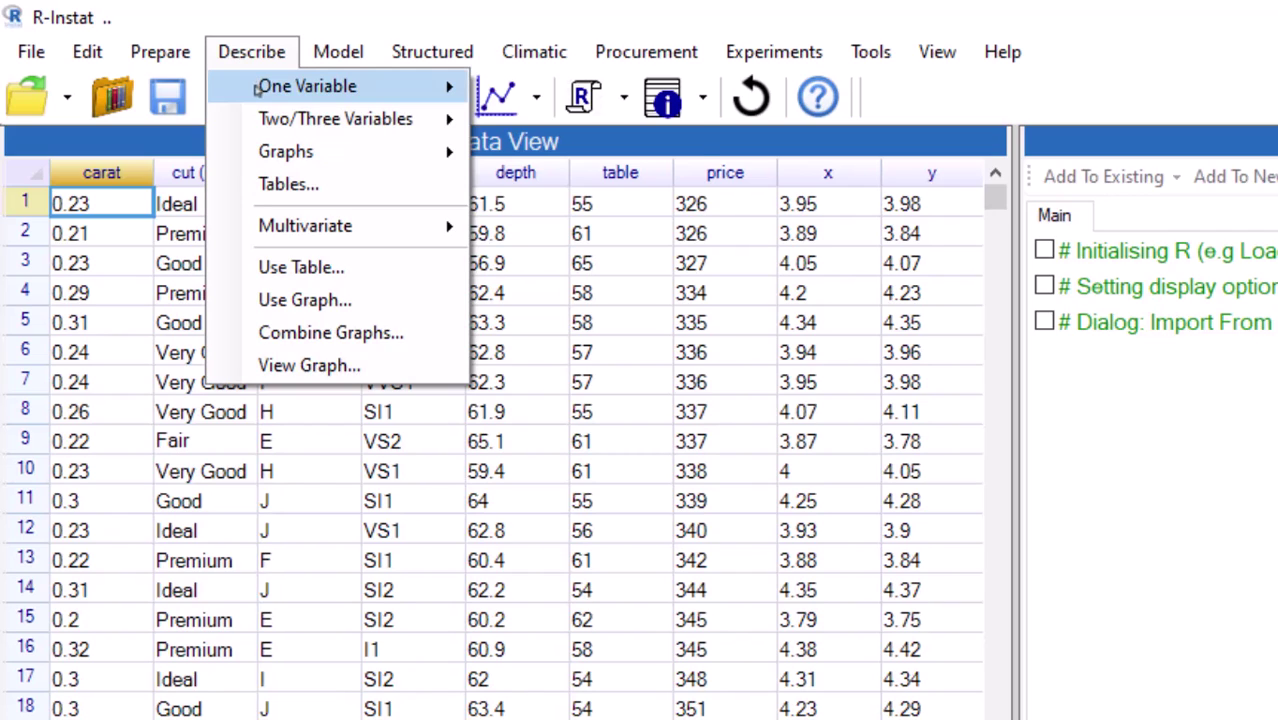
{"action": "mouse_move", "coordinate": [307, 87]}
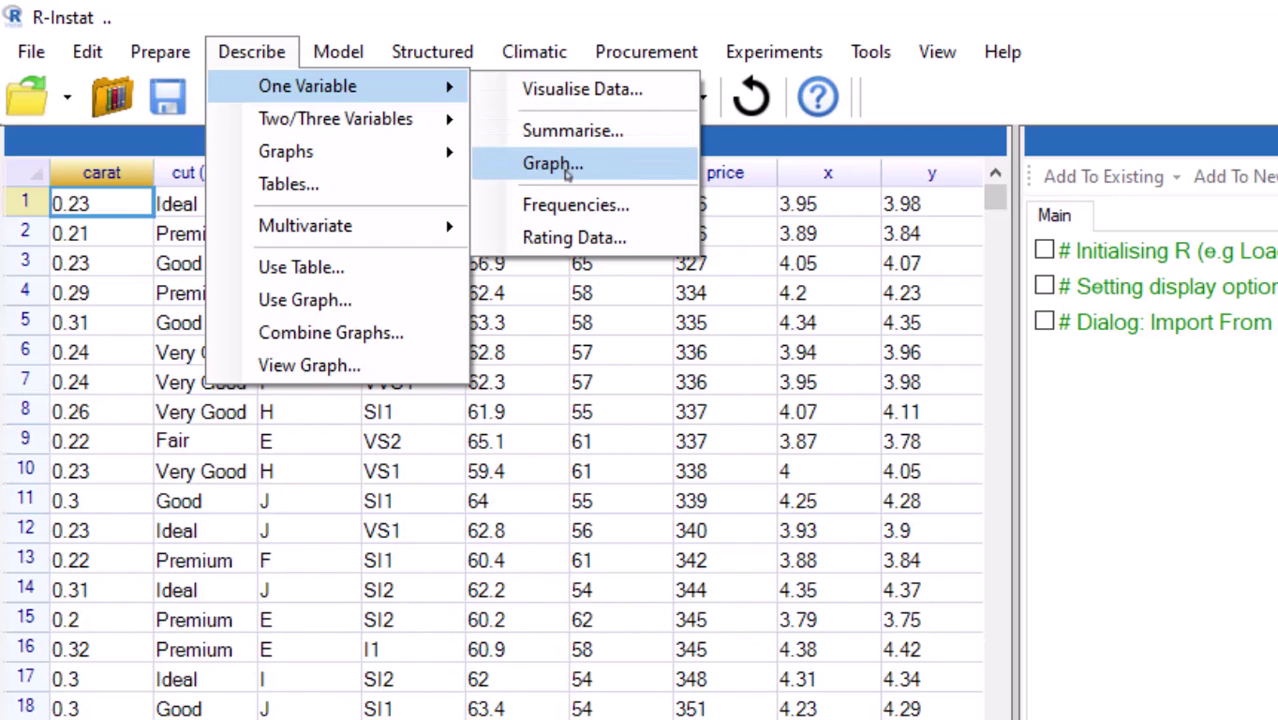
{"action": "left_click", "coordinate": [565, 171]}
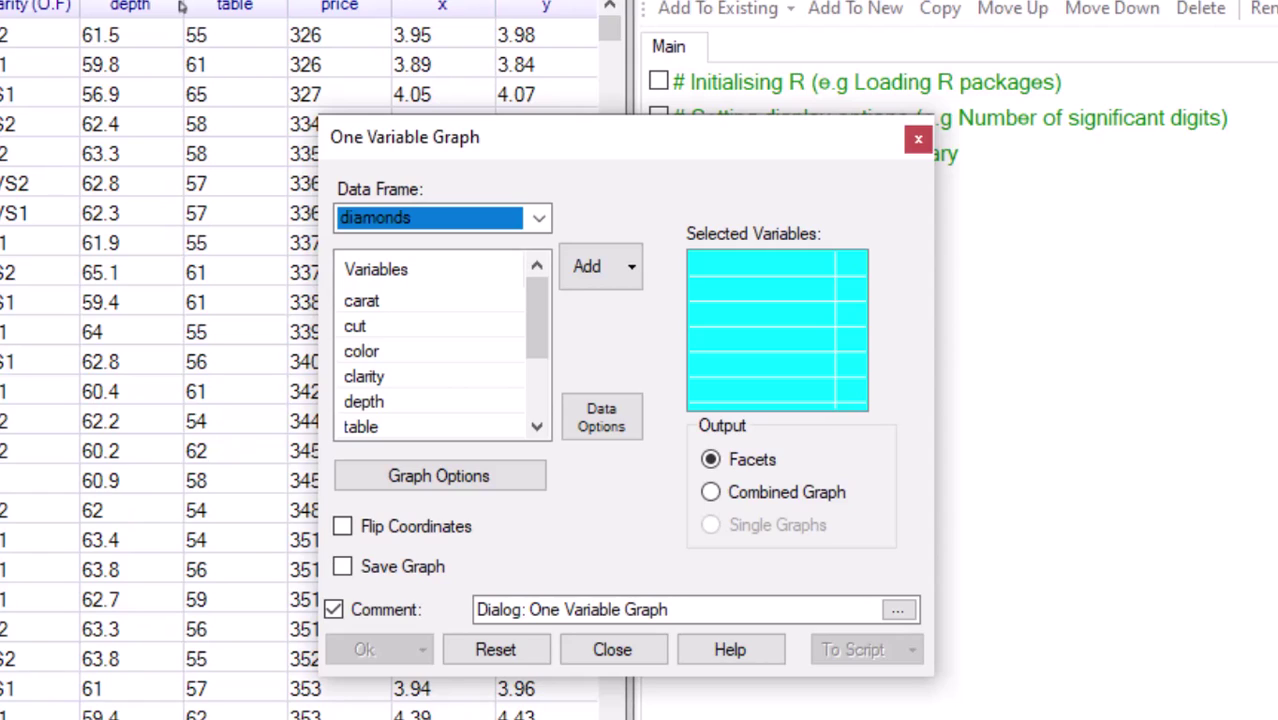
{"action": "left_click", "coordinate": [632, 279]}
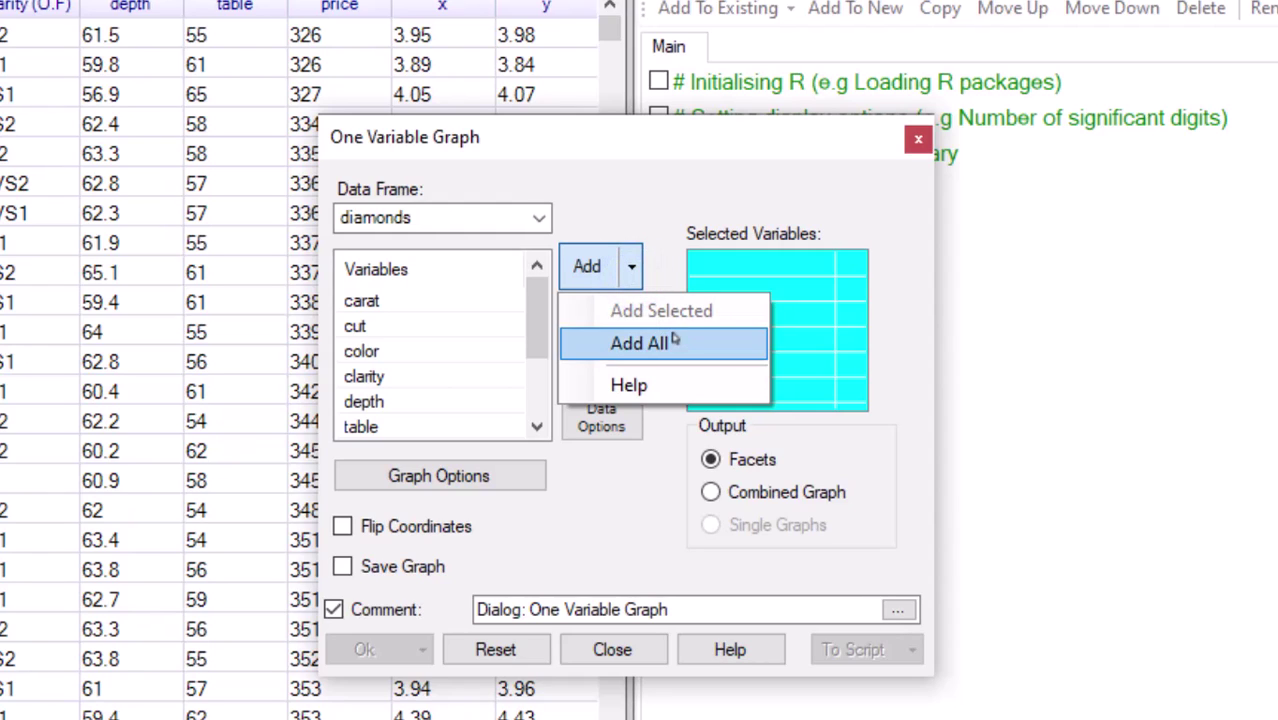
{"action": "left_click", "coordinate": [396, 300]}
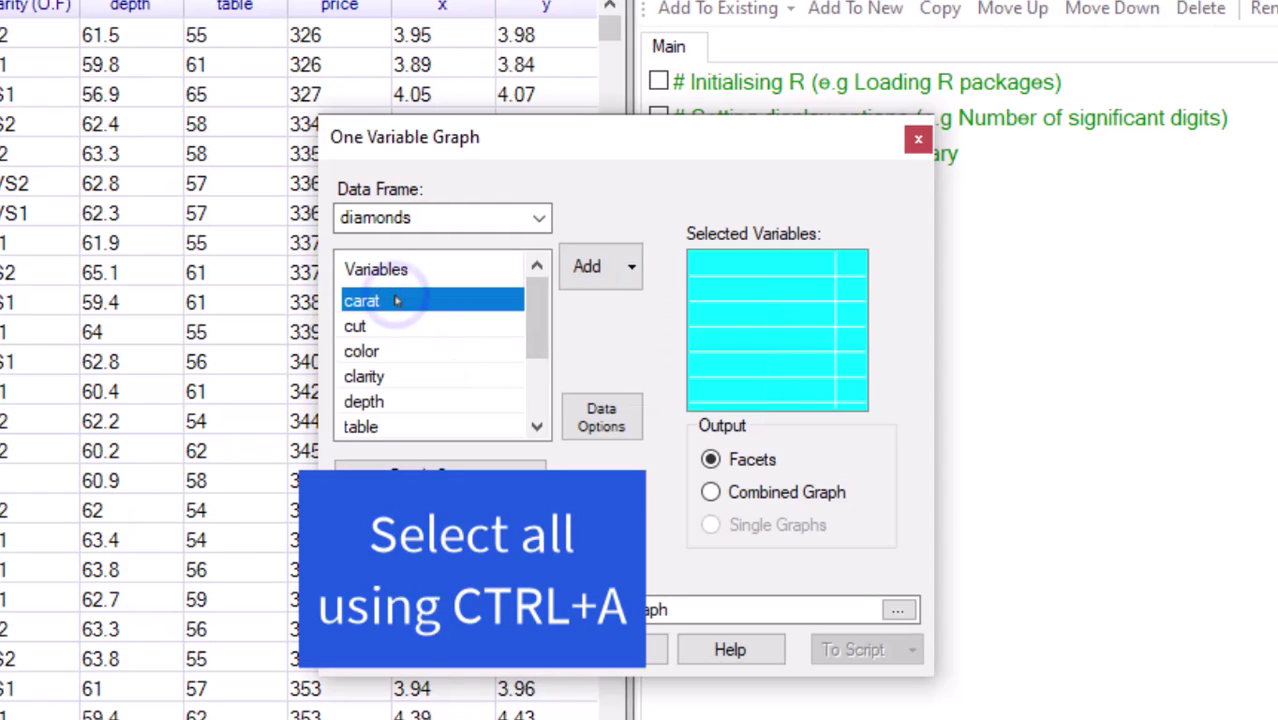
{"action": "key", "text": "ctrl+a"}
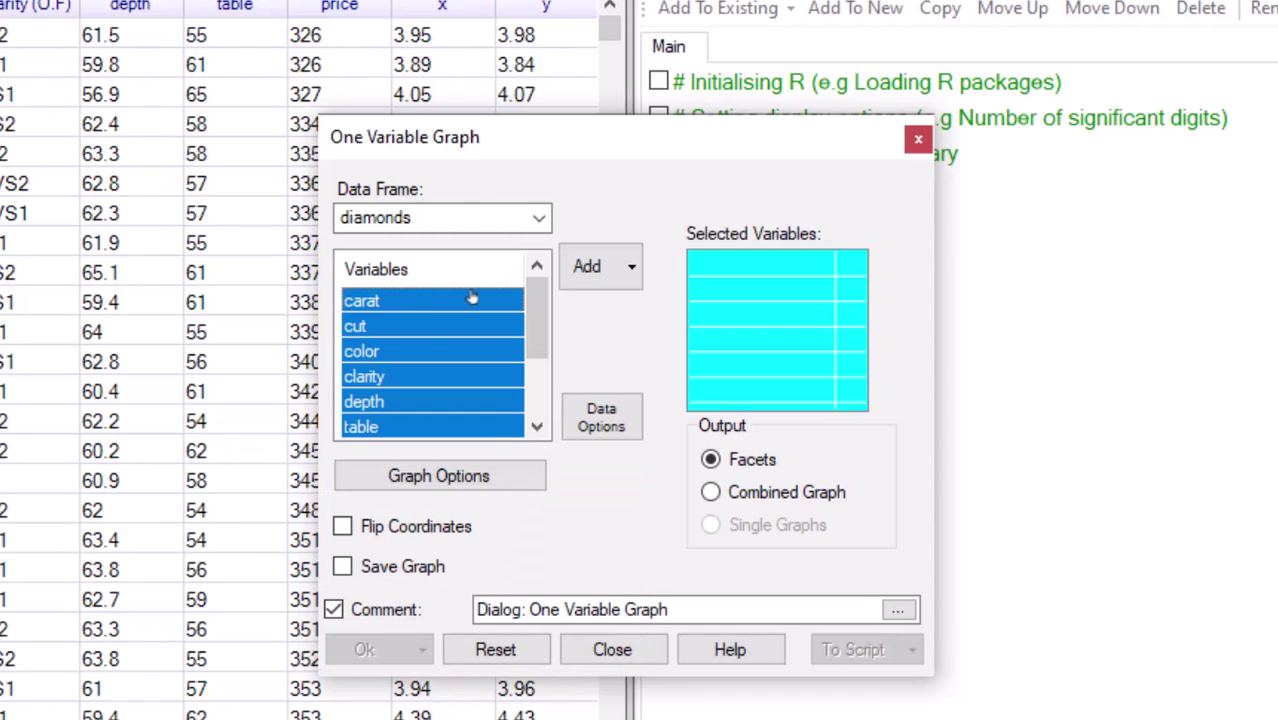
{"action": "left_click", "coordinate": [580, 285]}
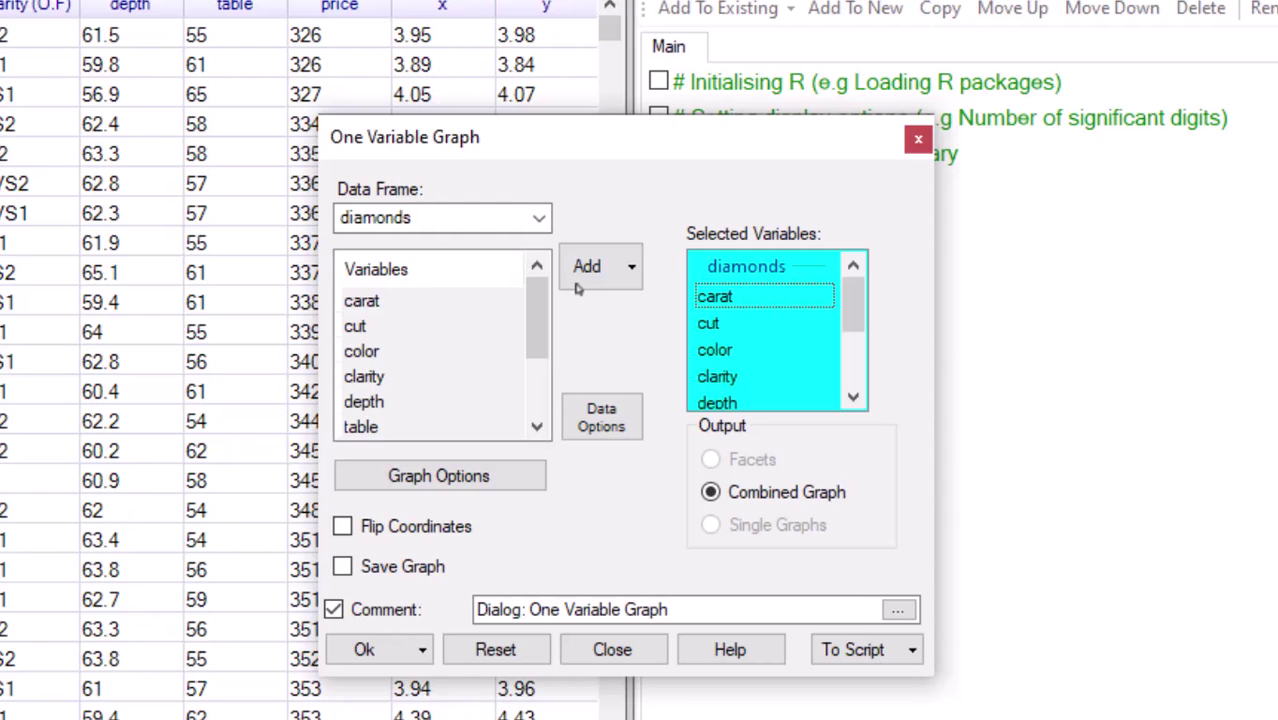
{"action": "left_click", "coordinate": [378, 652]}
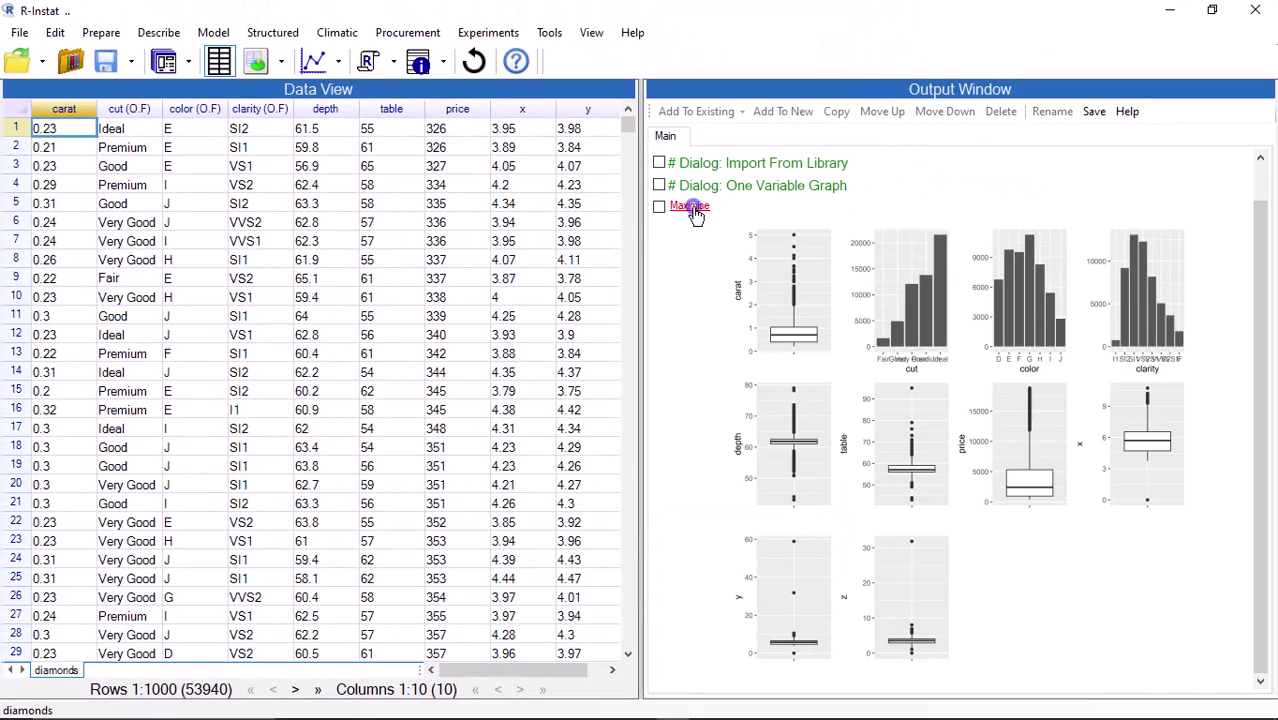
Step: Enlarge the combined graph to inspect the extreme y and z values, then close it
{"action": "left_click", "coordinate": [690, 206]}
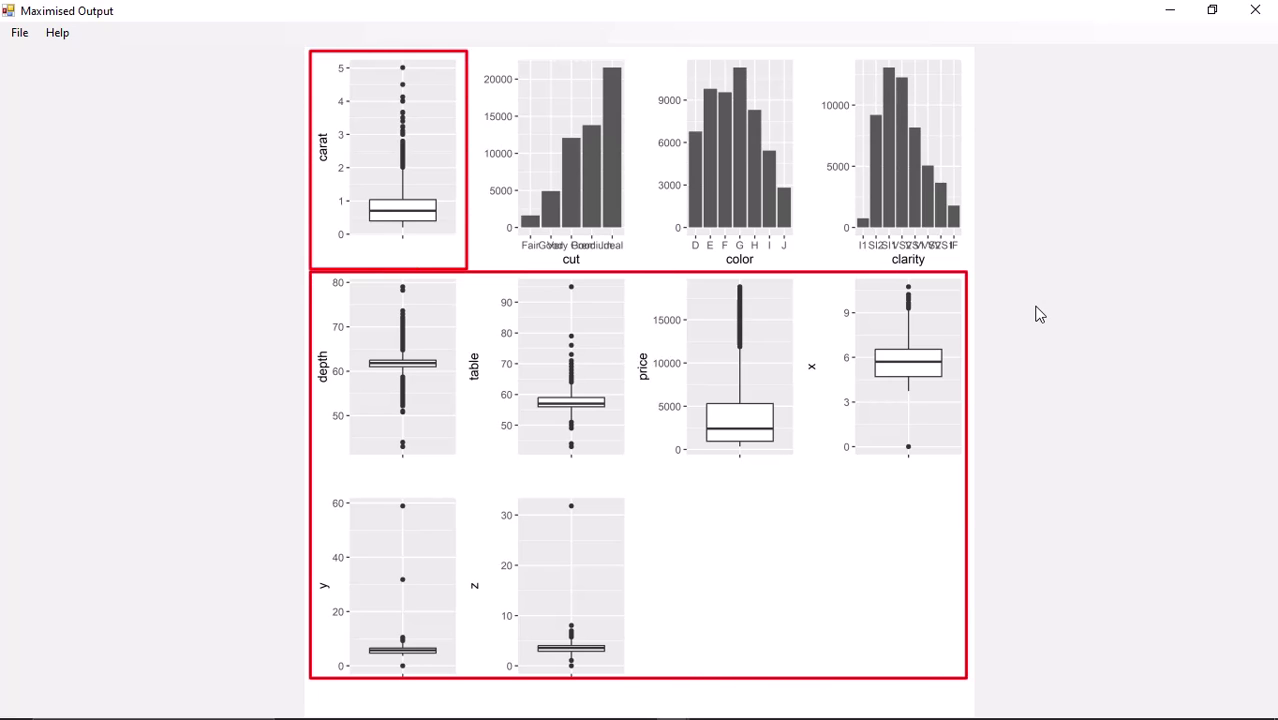
{"action": "left_click", "coordinate": [1262, 12]}
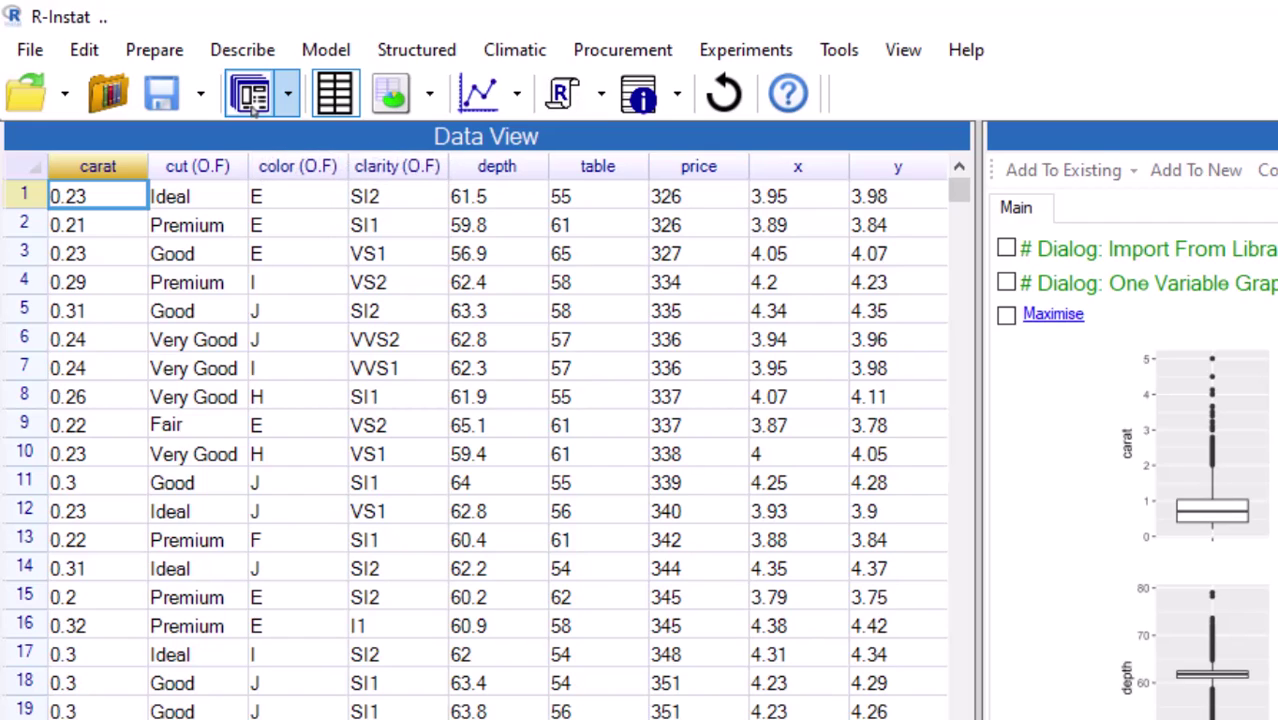
Step: Reopen the One Variable Graph dialog from the Last Dialogs list
{"action": "left_click", "coordinate": [286, 100]}
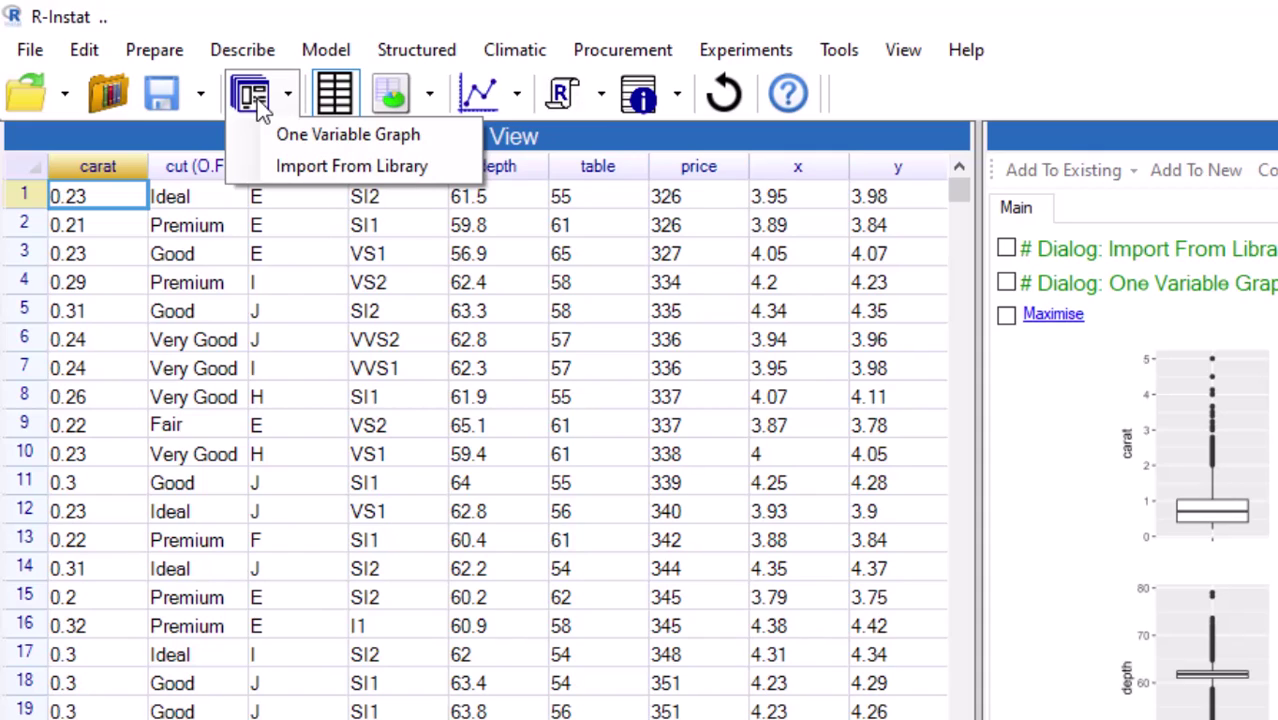
{"action": "left_click", "coordinate": [252, 100]}
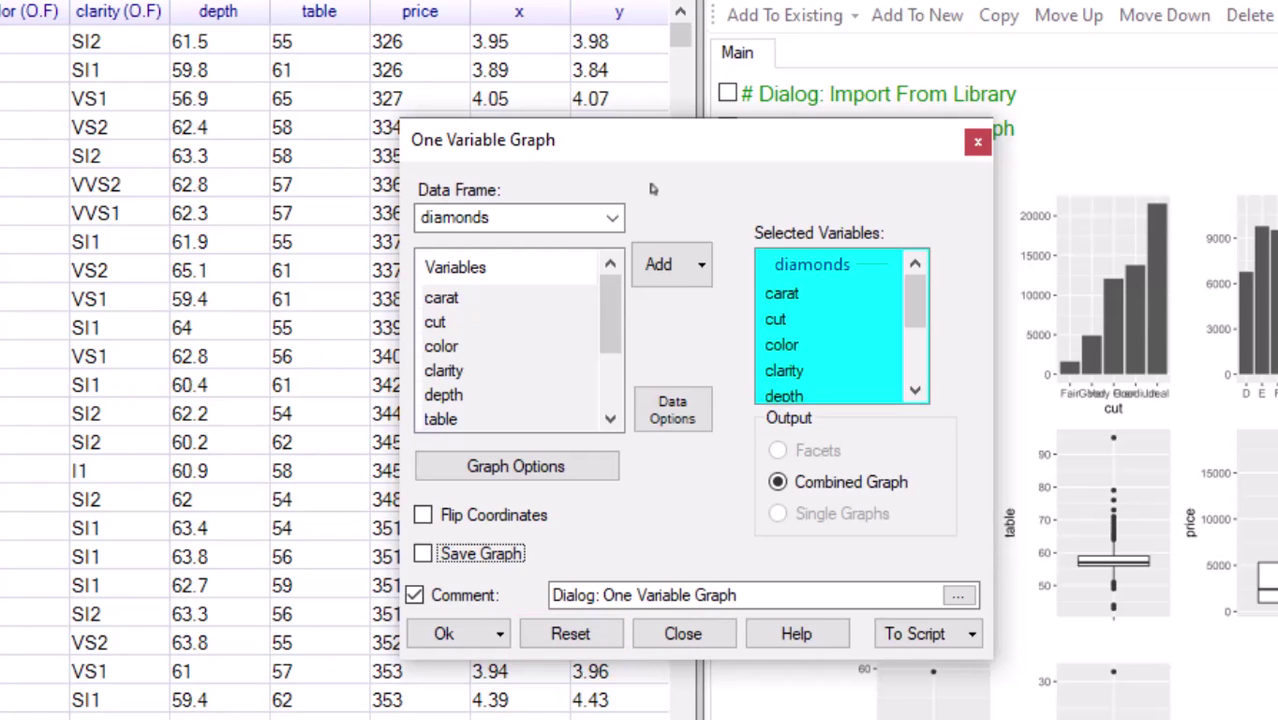
Step: Replace the graph variables with depth, table, price, x, y and z
{"action": "left_click", "coordinate": [571, 632]}
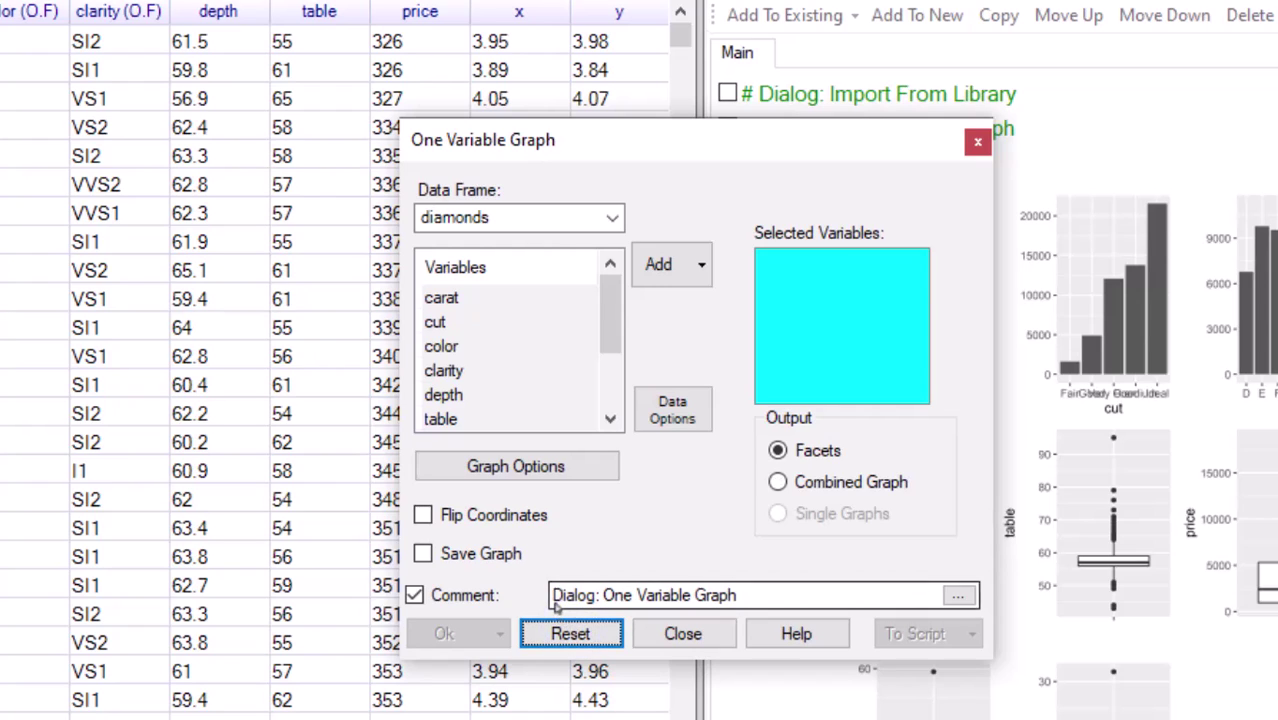
{"action": "left_click", "coordinate": [513, 398]}
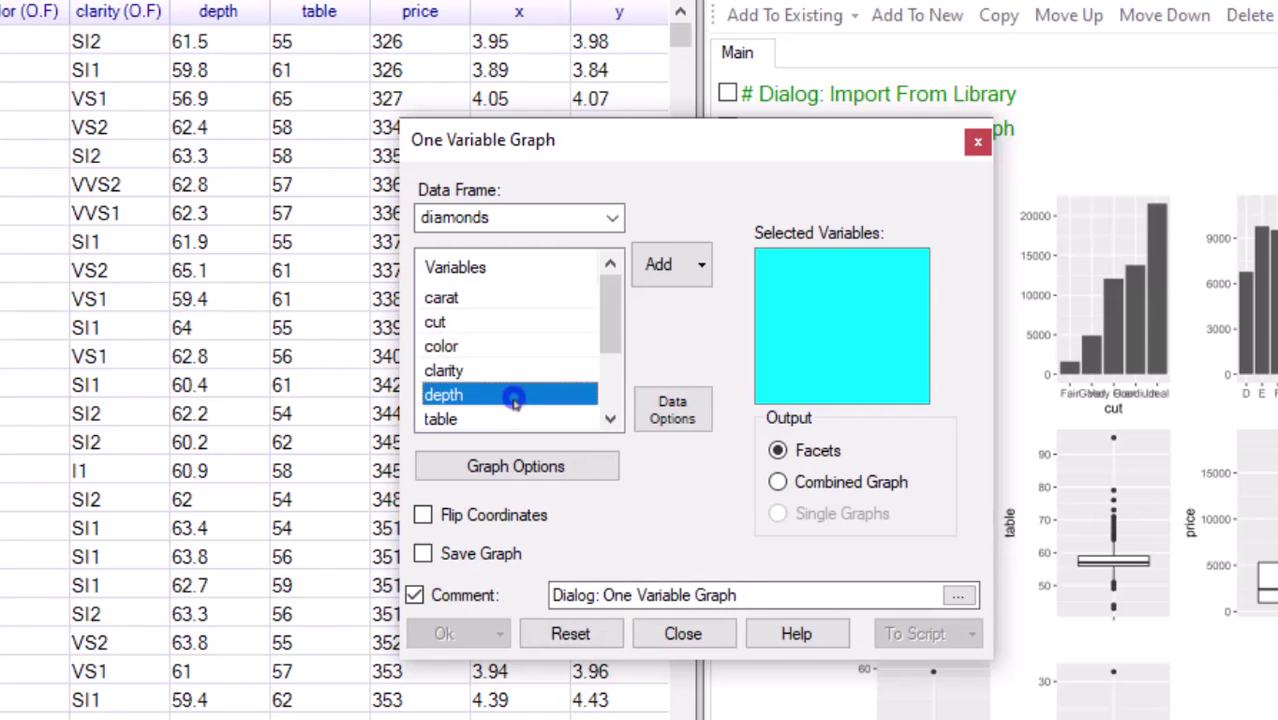
{"action": "scroll", "coordinate": [520, 400], "scroll_direction": "down", "scroll_amount": 2}
{"action": "left_click", "coordinate": [542, 418], "text": "shift"}
{"action": "left_click", "coordinate": [645, 275]}
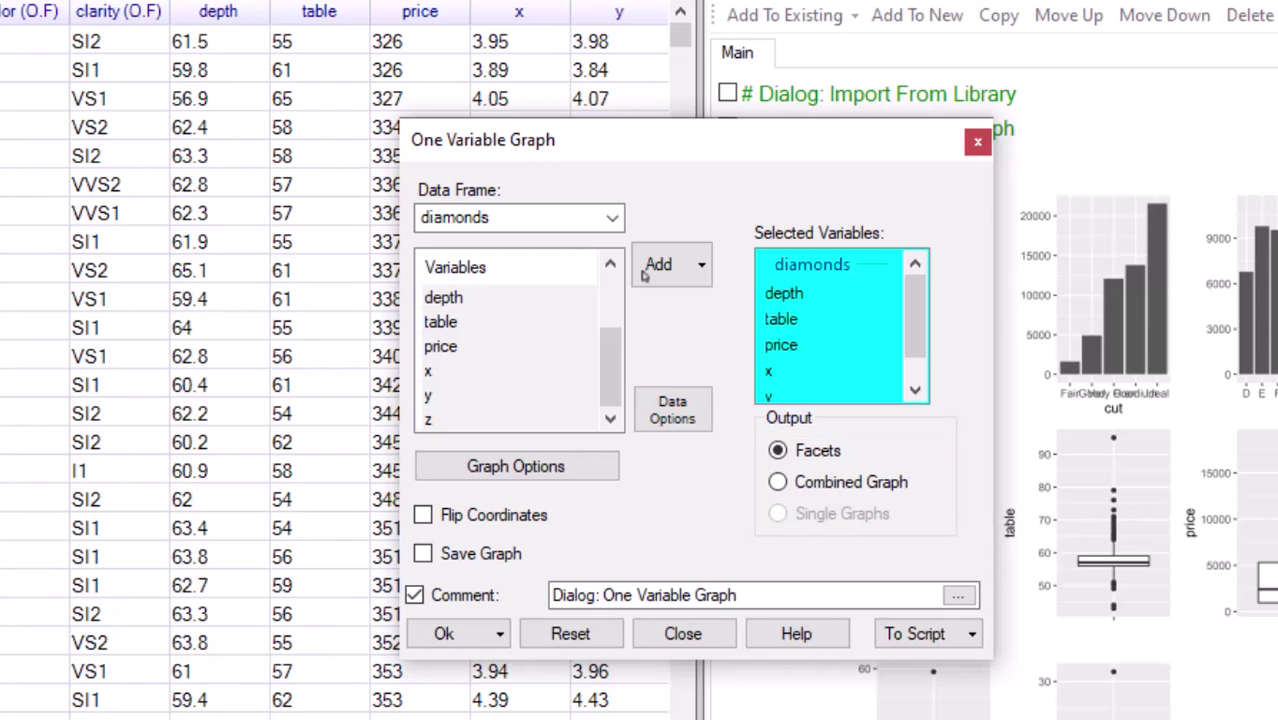
Step: Draw faceted boxplots of depth through z, inspect them enlarged, and reopen the dialog
{"action": "left_click", "coordinate": [446, 633]}
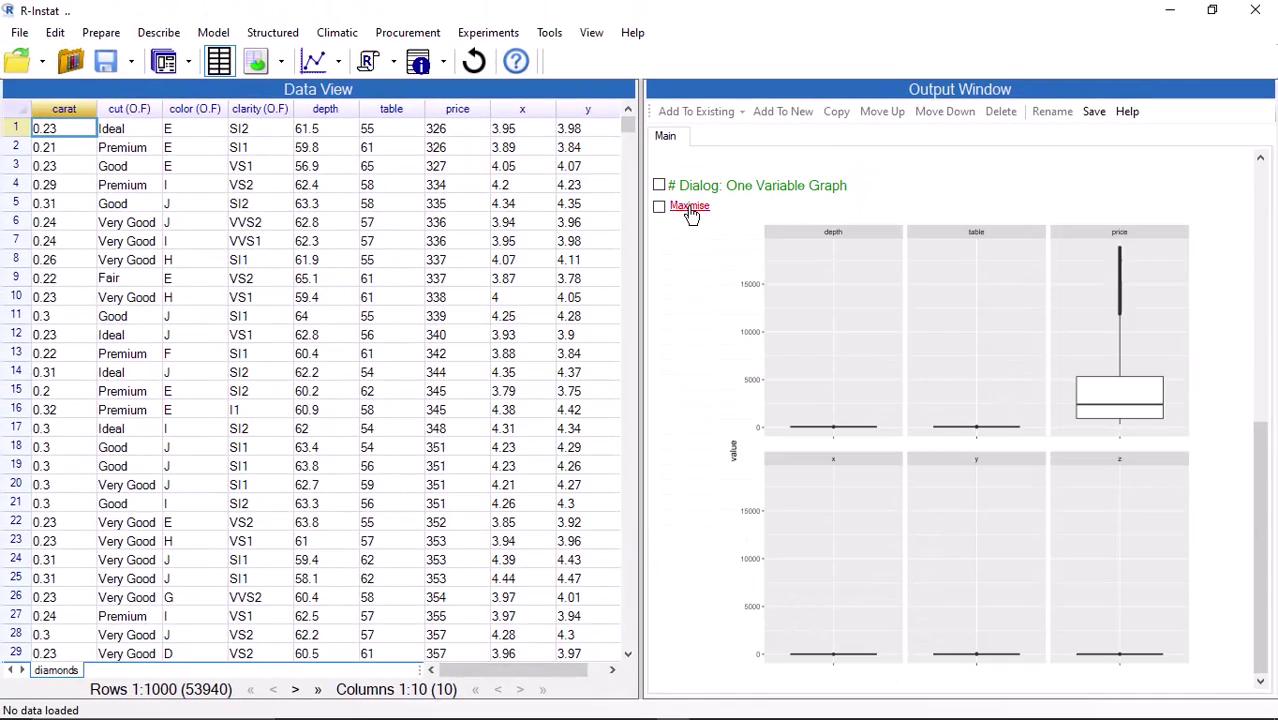
{"action": "left_click", "coordinate": [688, 208]}
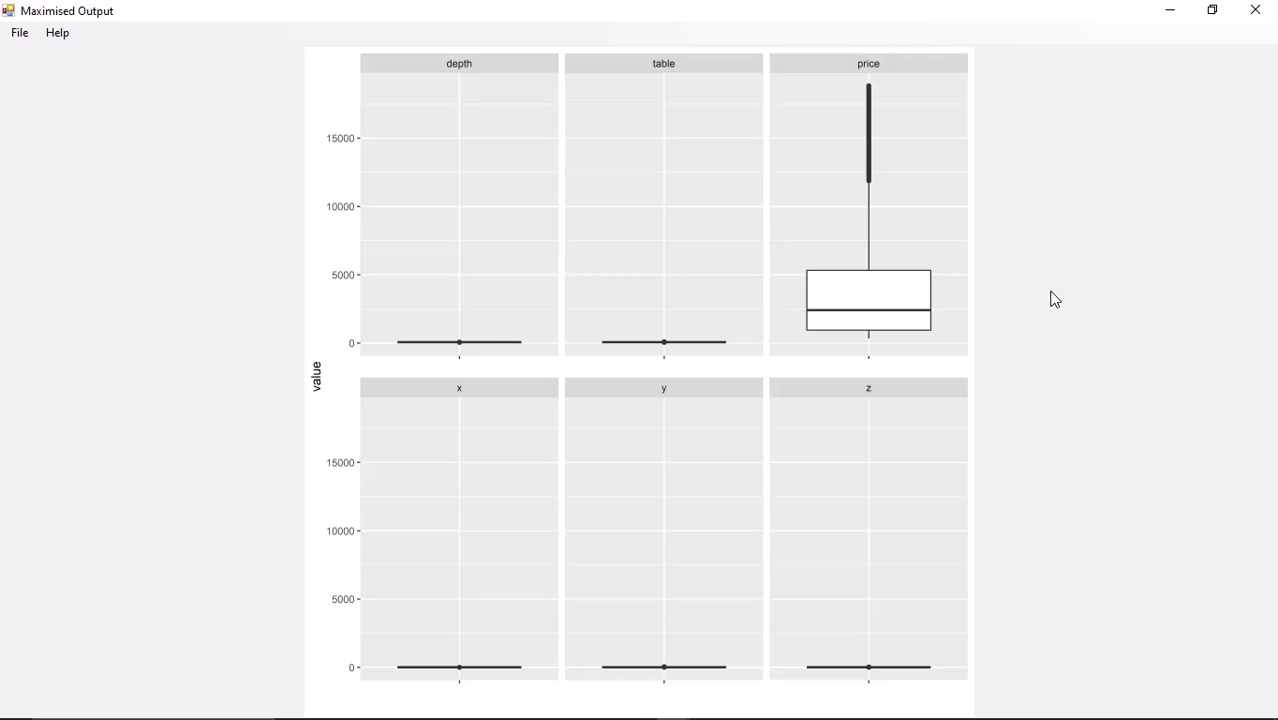
{"action": "left_click", "coordinate": [1251, 9]}
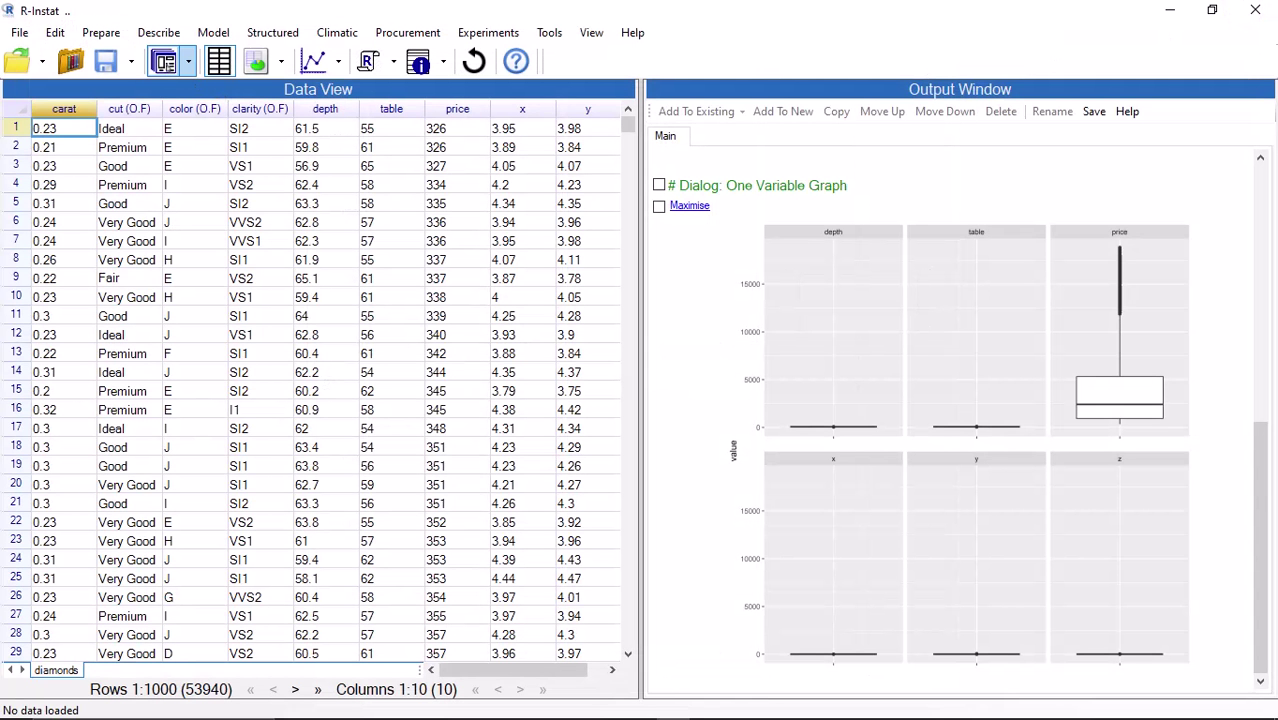
{"action": "left_click", "coordinate": [164, 61]}
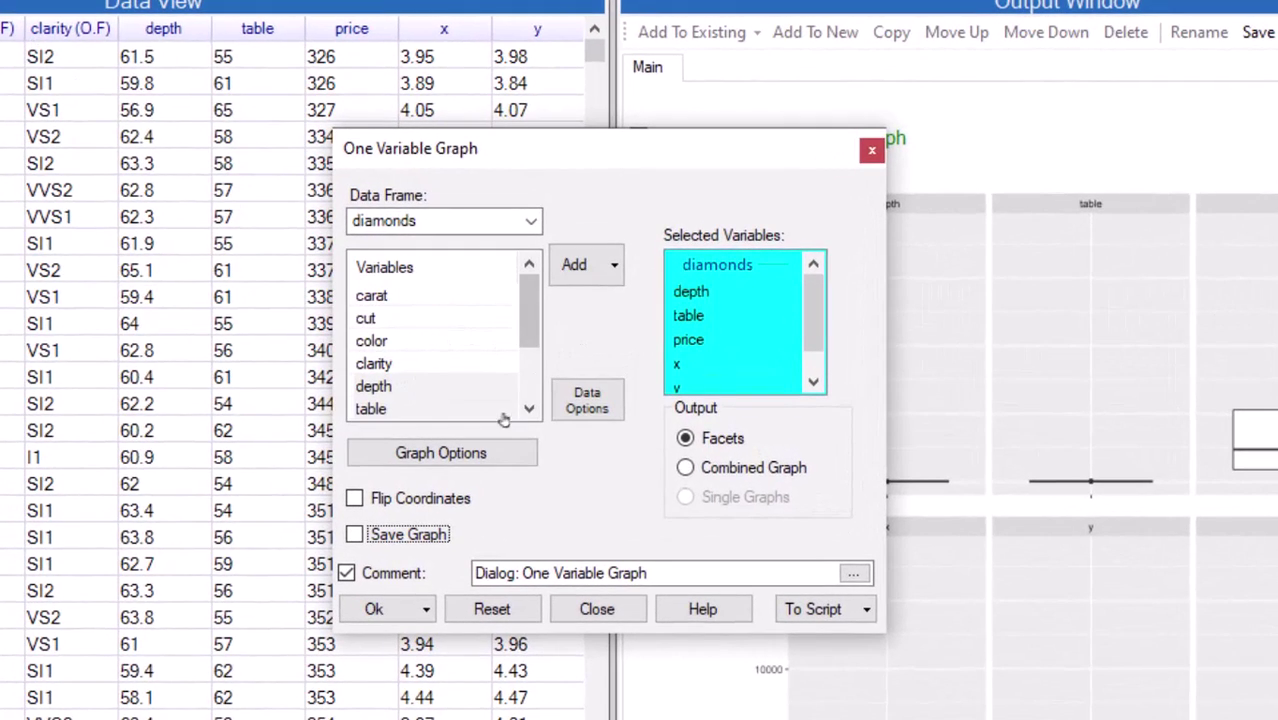
Step: Keep Boxplot as the numeric plot type in Graph Options
{"action": "left_click", "coordinate": [470, 453]}
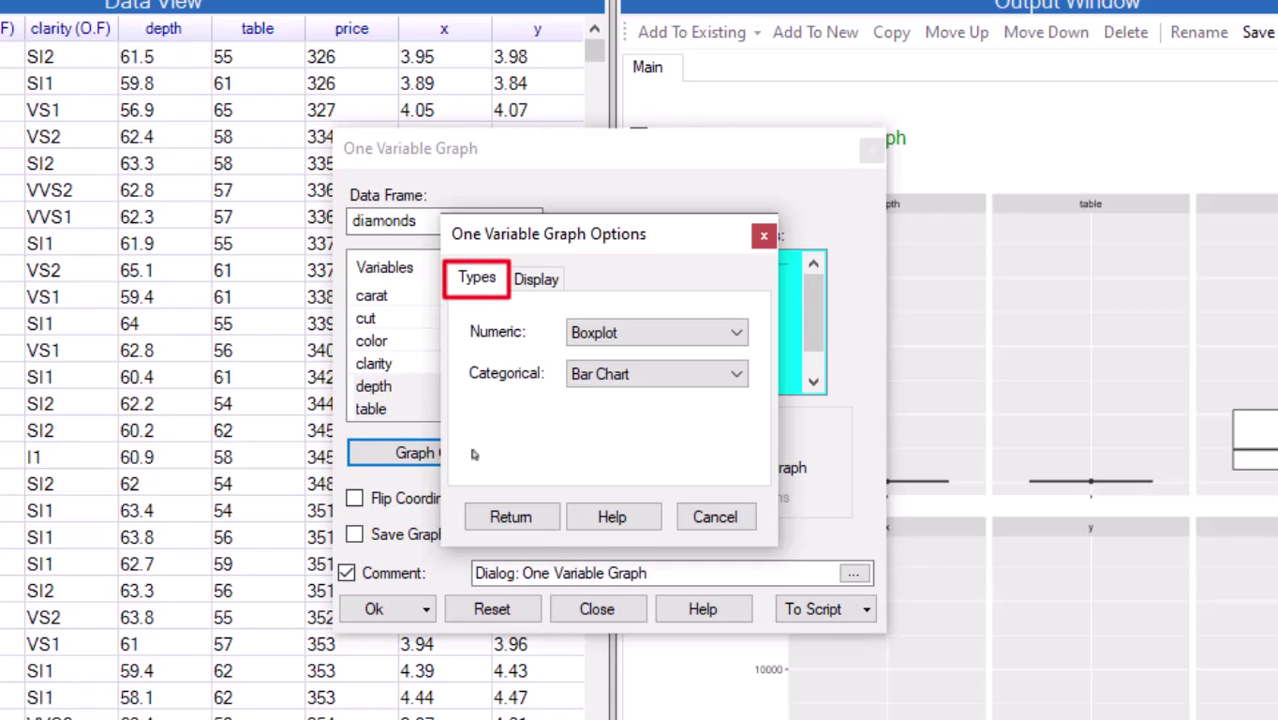
{"action": "left_click", "coordinate": [732, 334]}
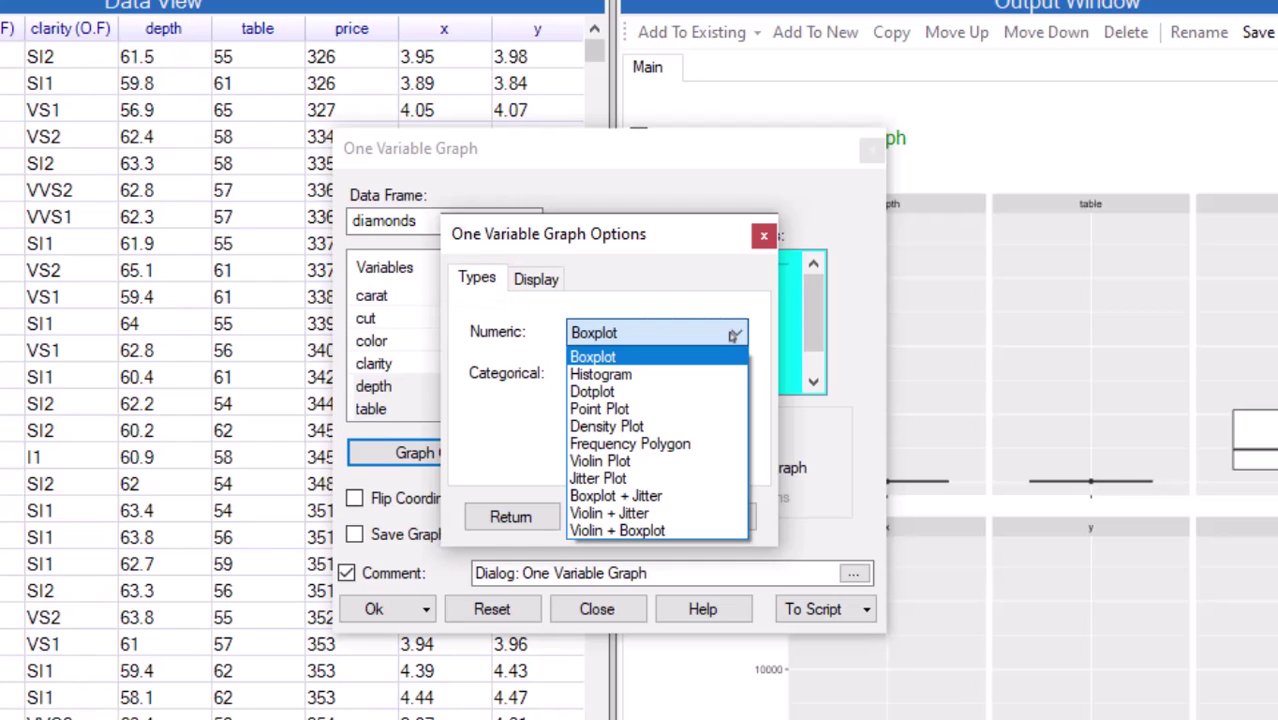
{"action": "left_click", "coordinate": [732, 334]}
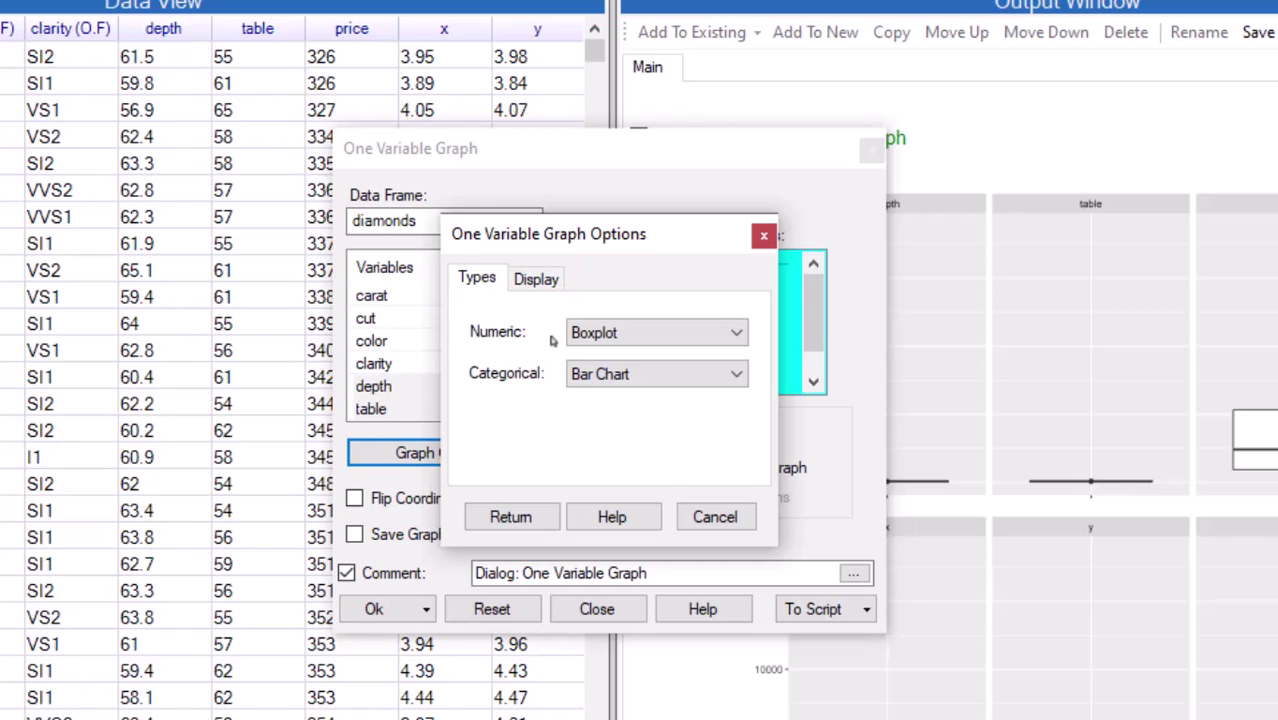
Step: Redraw the faceted boxplots with a free axis scale per facet and enlarge them
{"action": "left_click", "coordinate": [540, 278]}
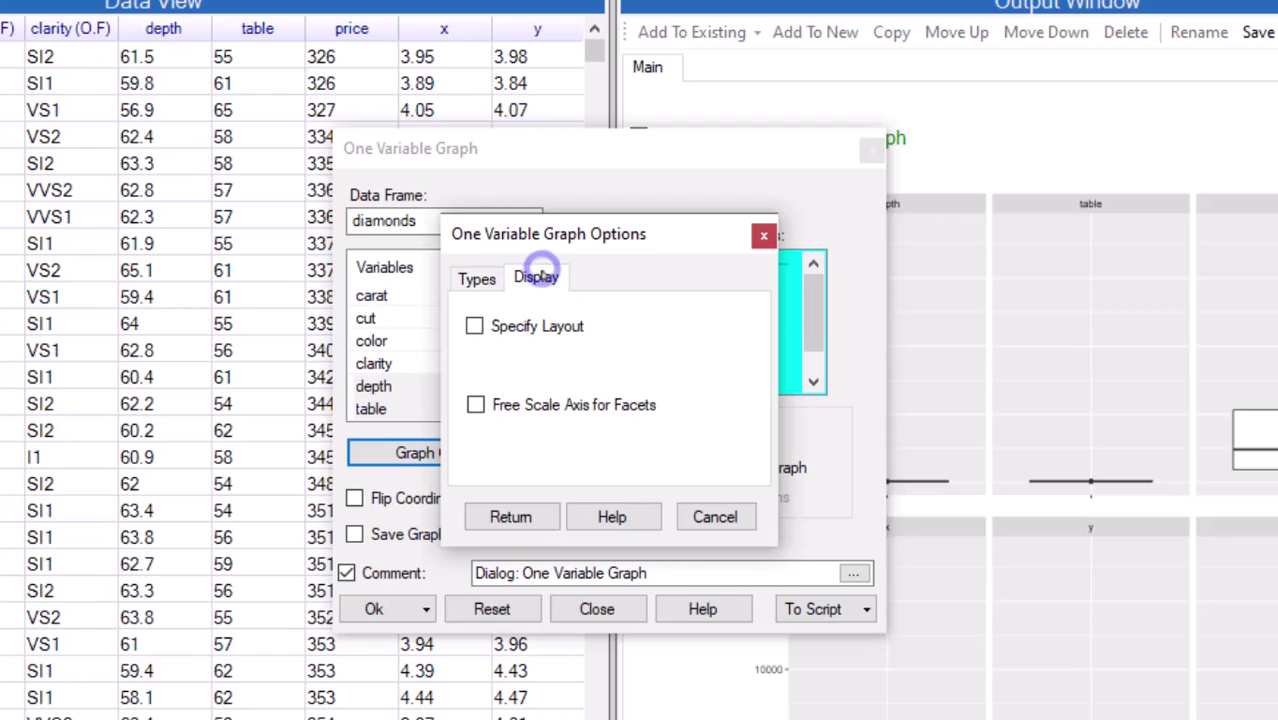
{"action": "left_click", "coordinate": [474, 405]}
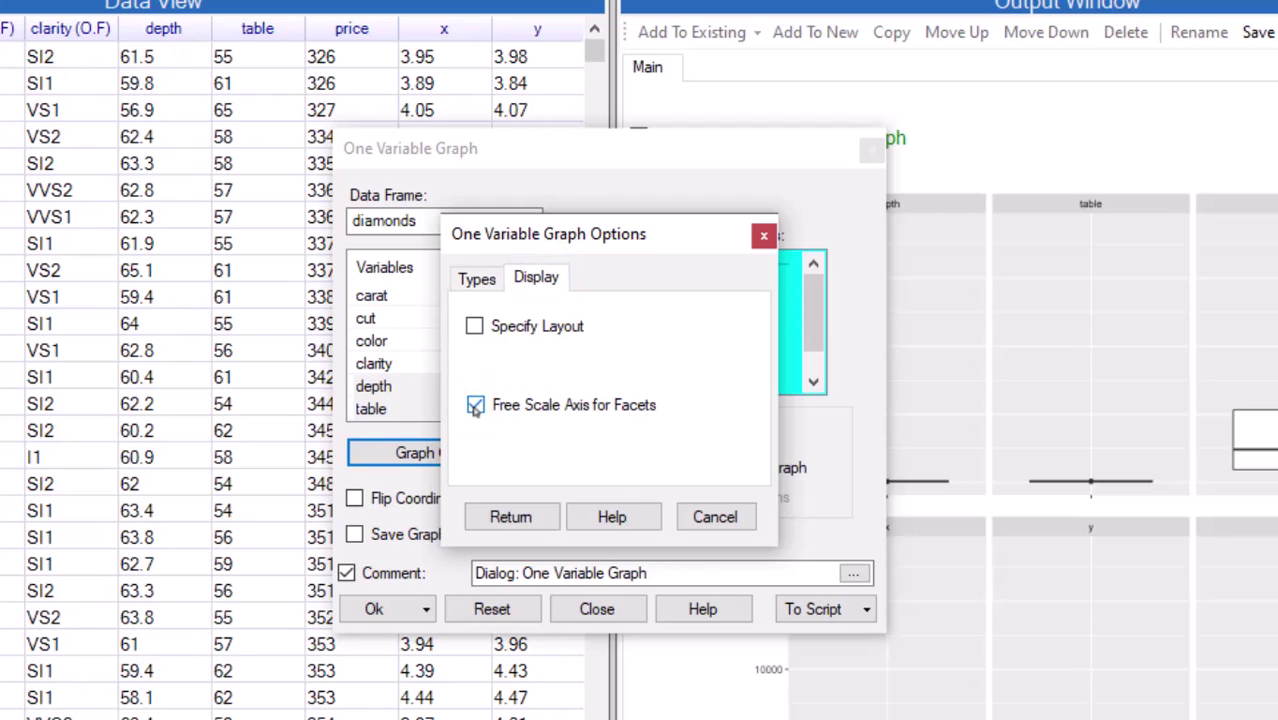
{"action": "left_click", "coordinate": [508, 516]}
{"action": "left_click", "coordinate": [370, 608]}
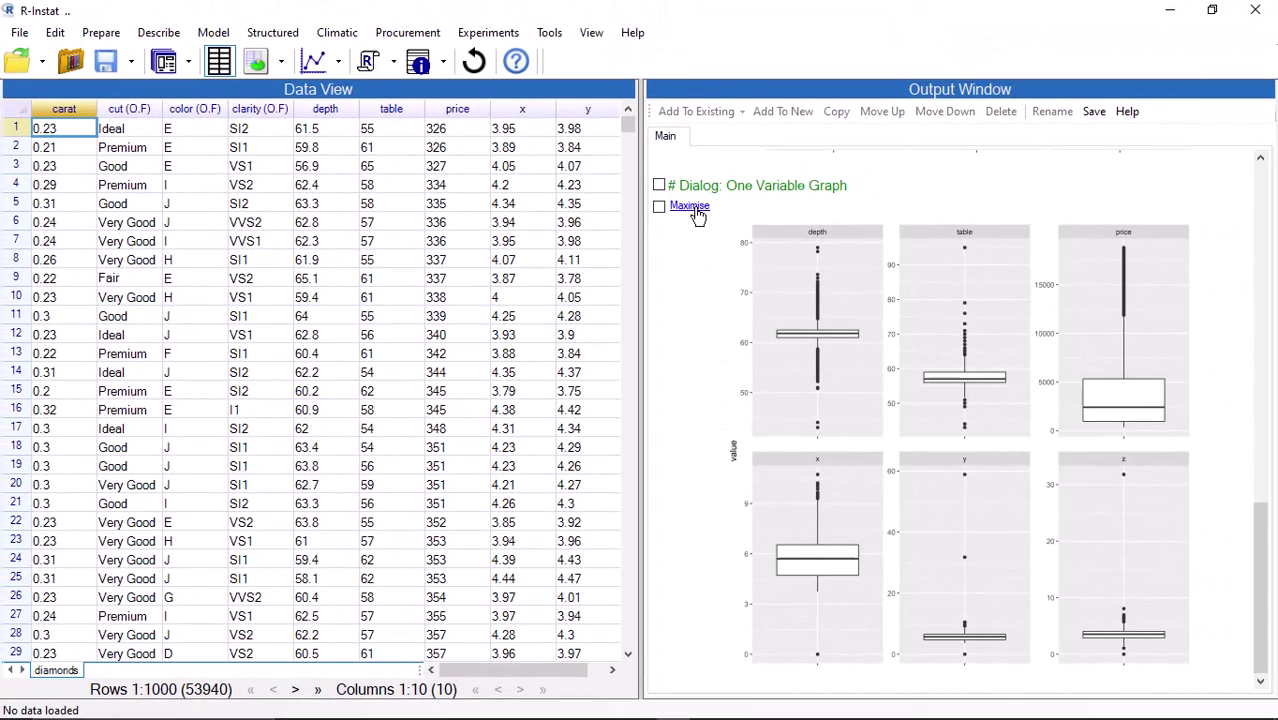
{"action": "left_click", "coordinate": [694, 209]}
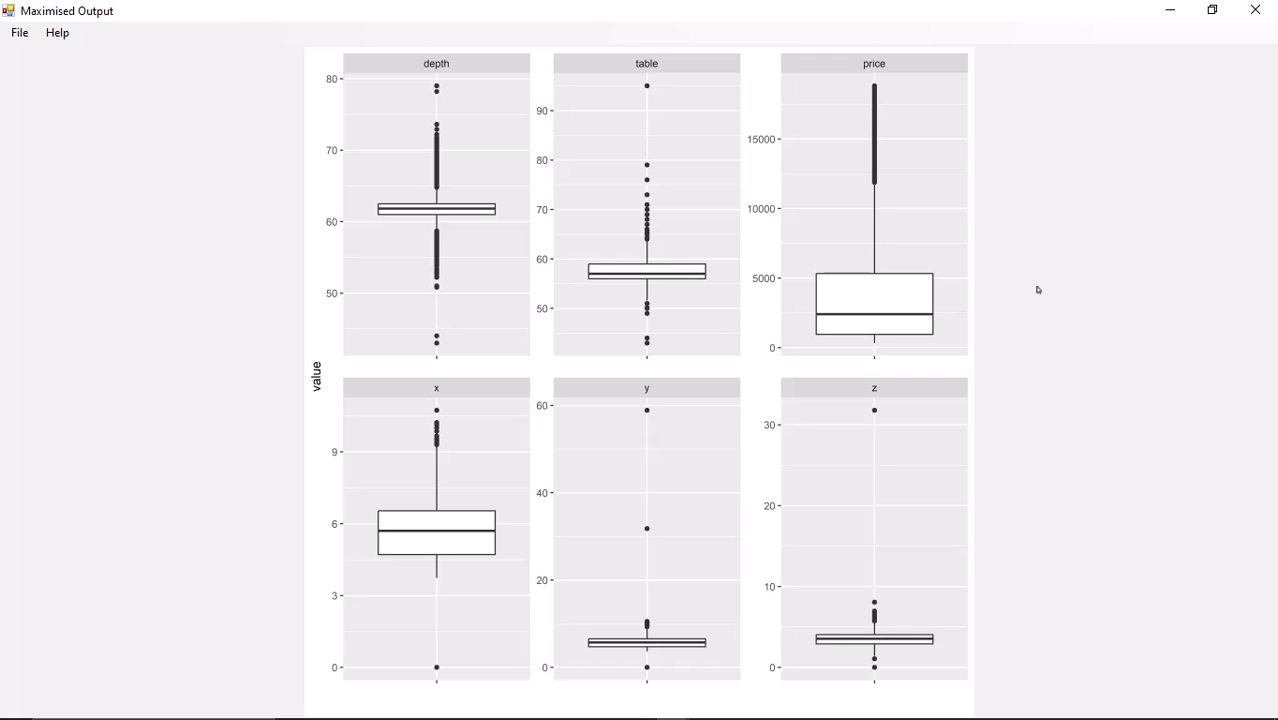
Step: Summarise all diamonds variables with One Variable Summarise
{"action": "left_click", "coordinate": [1255, 10]}
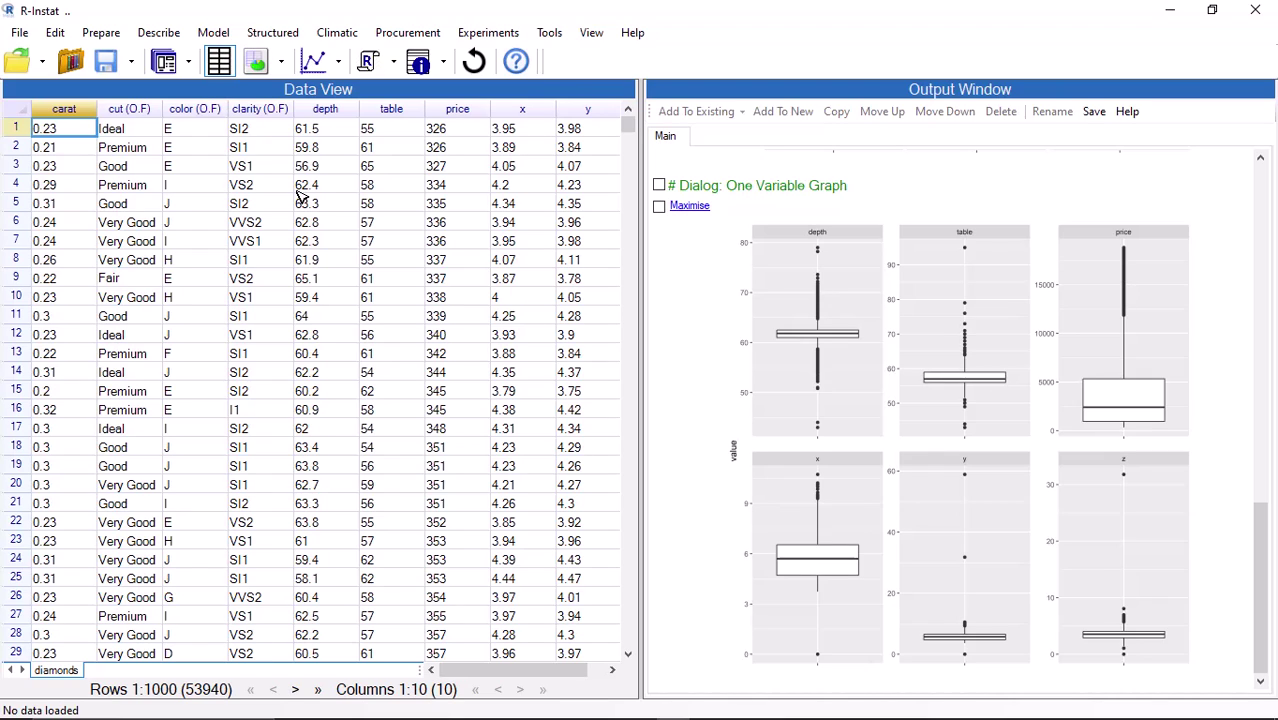
{"action": "left_click", "coordinate": [160, 32]}
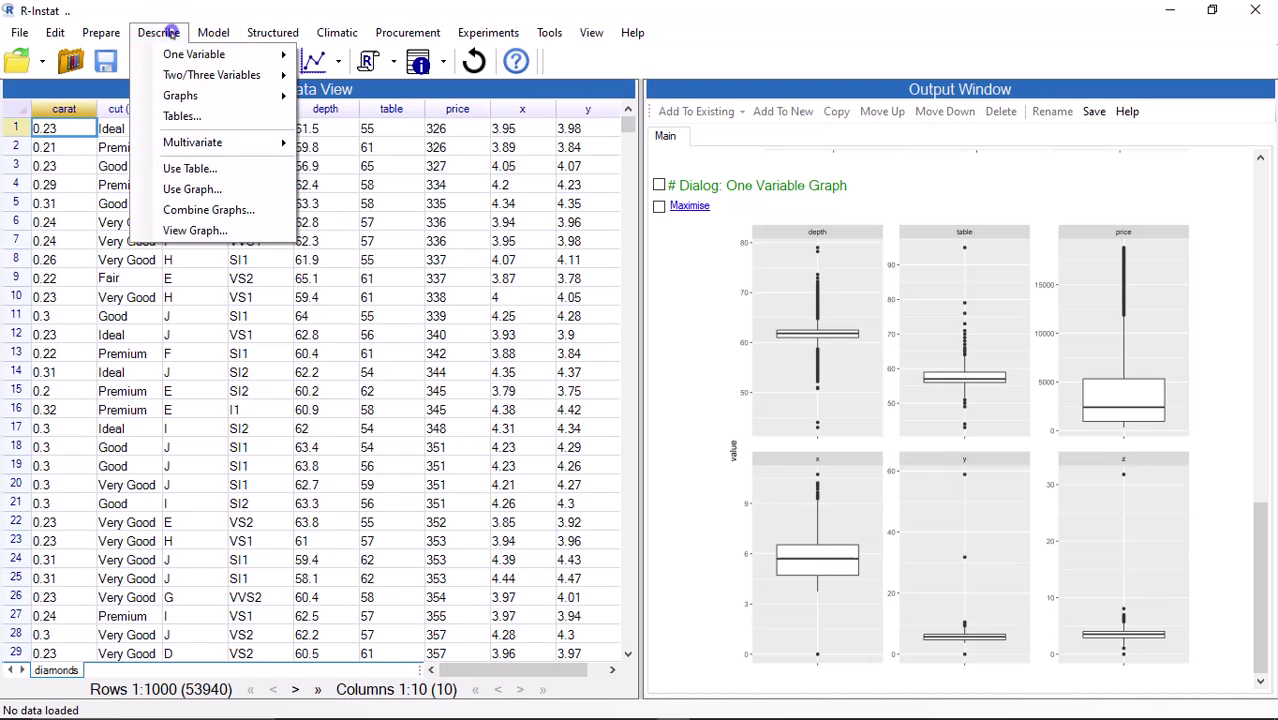
{"action": "mouse_move", "coordinate": [194, 54]}
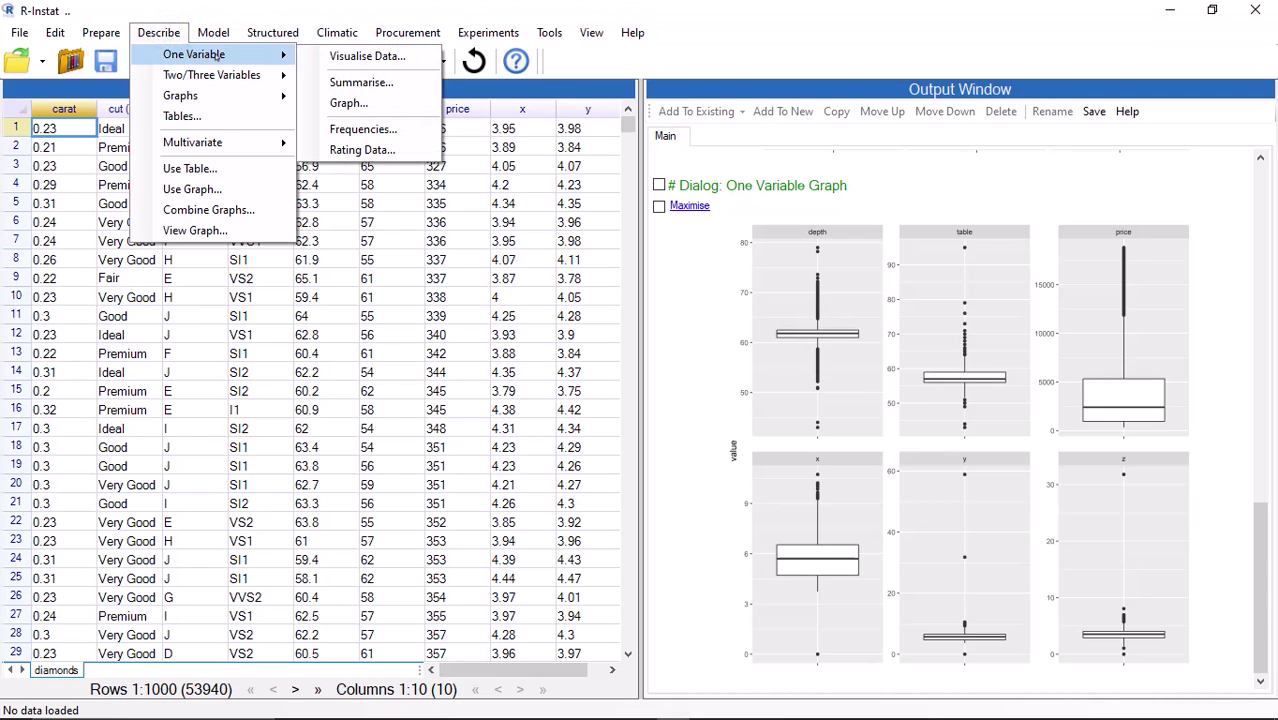
{"action": "left_click", "coordinate": [366, 86]}
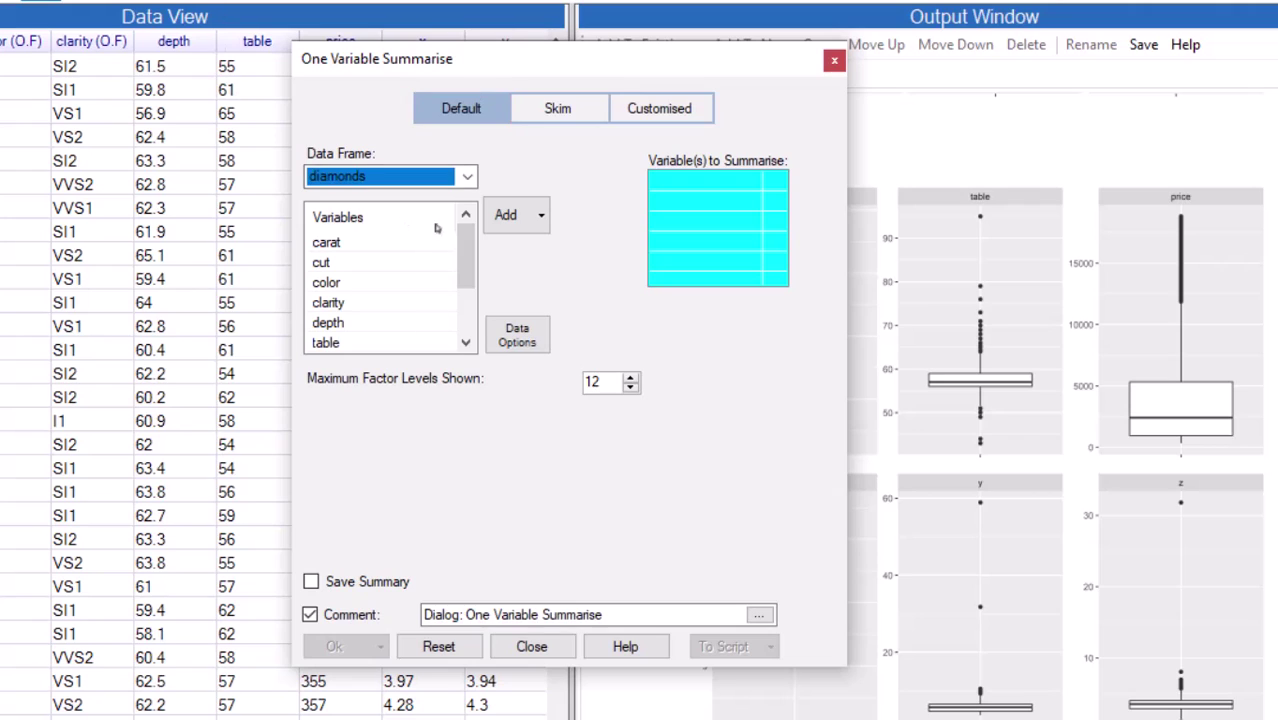
{"action": "left_click", "coordinate": [538, 216]}
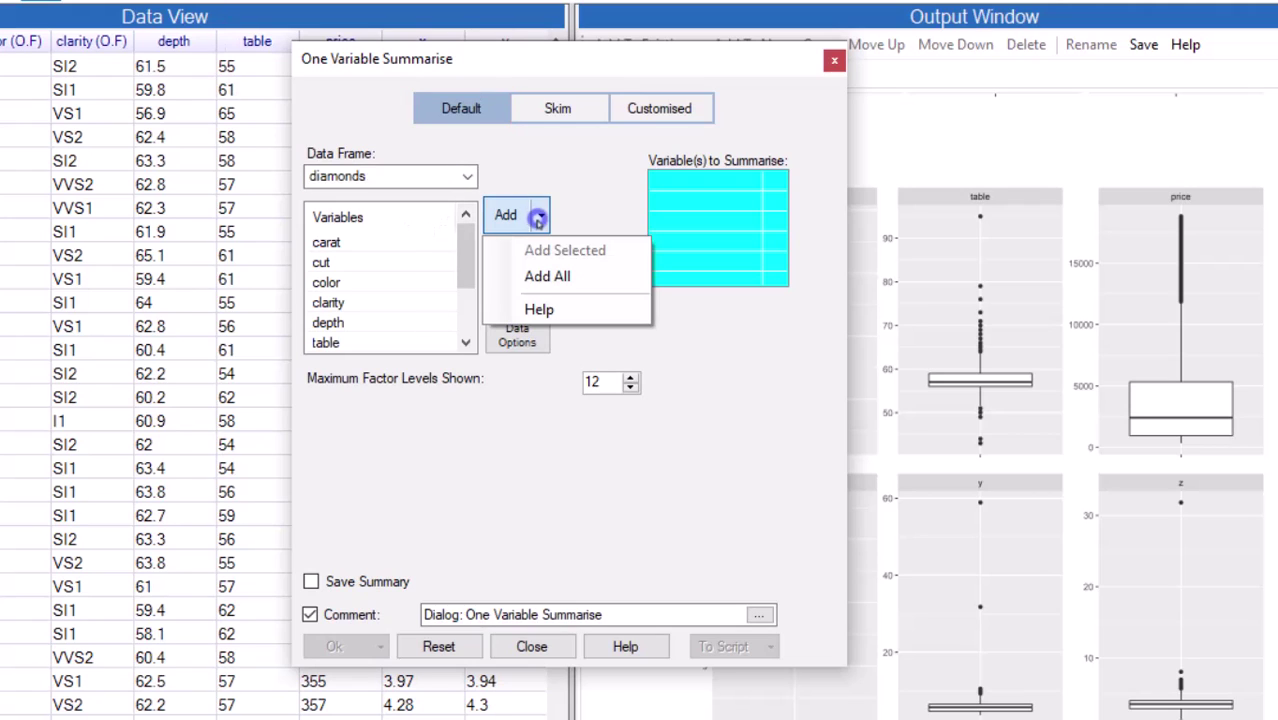
{"action": "left_click", "coordinate": [522, 276]}
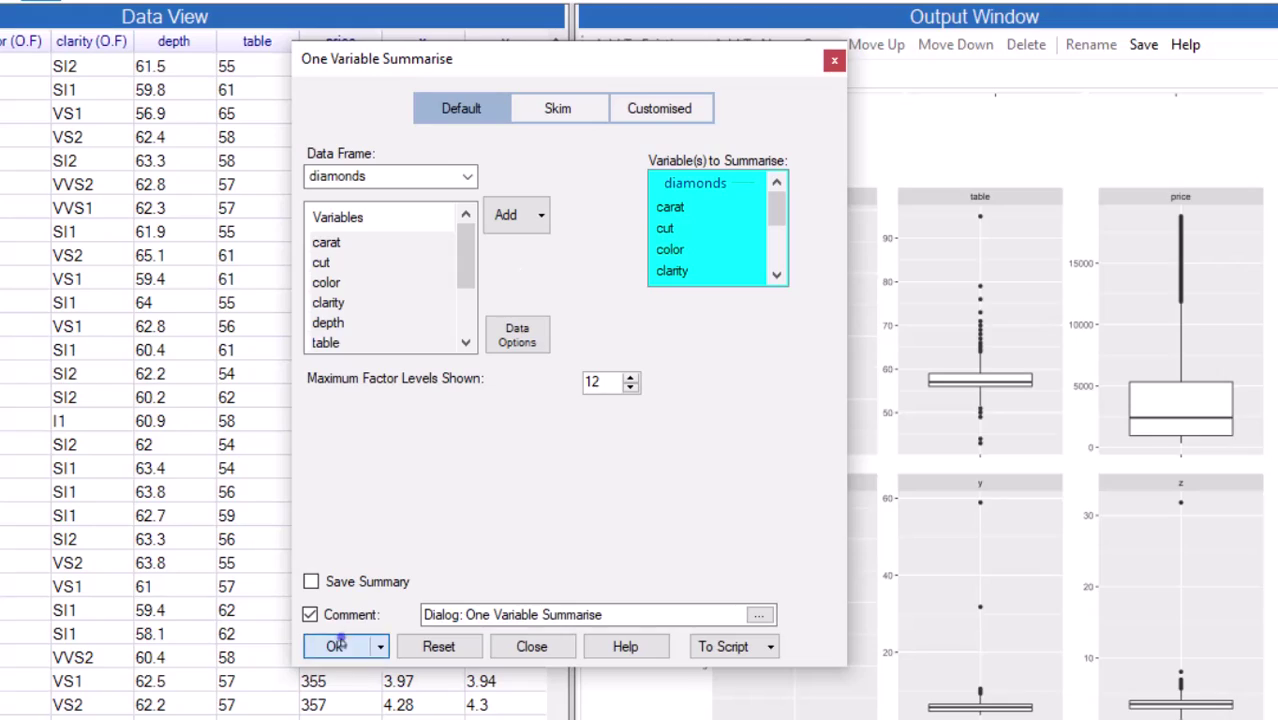
{"action": "left_click", "coordinate": [334, 646]}
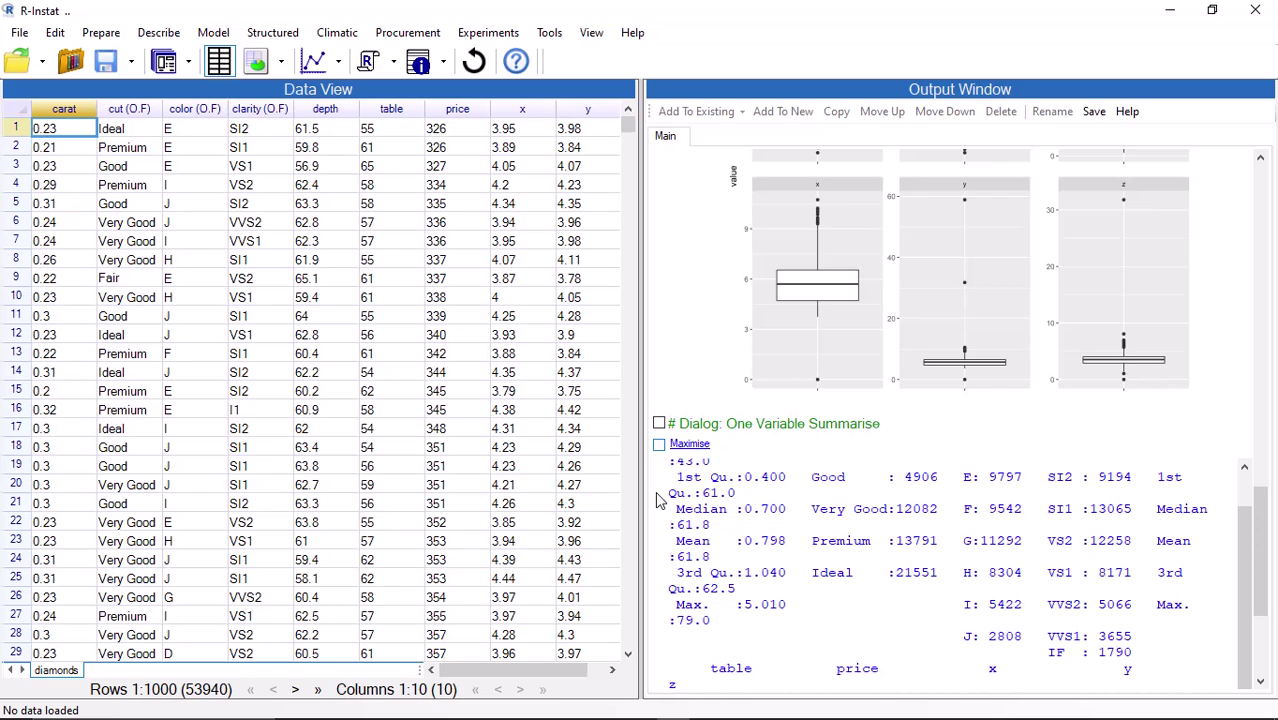
Step: Widen and scroll the Output Window to reveal the zero minimums and large maximums of x, y, z
{"action": "left_click_drag", "start_coordinate": [641, 434], "coordinate": [544, 434]}
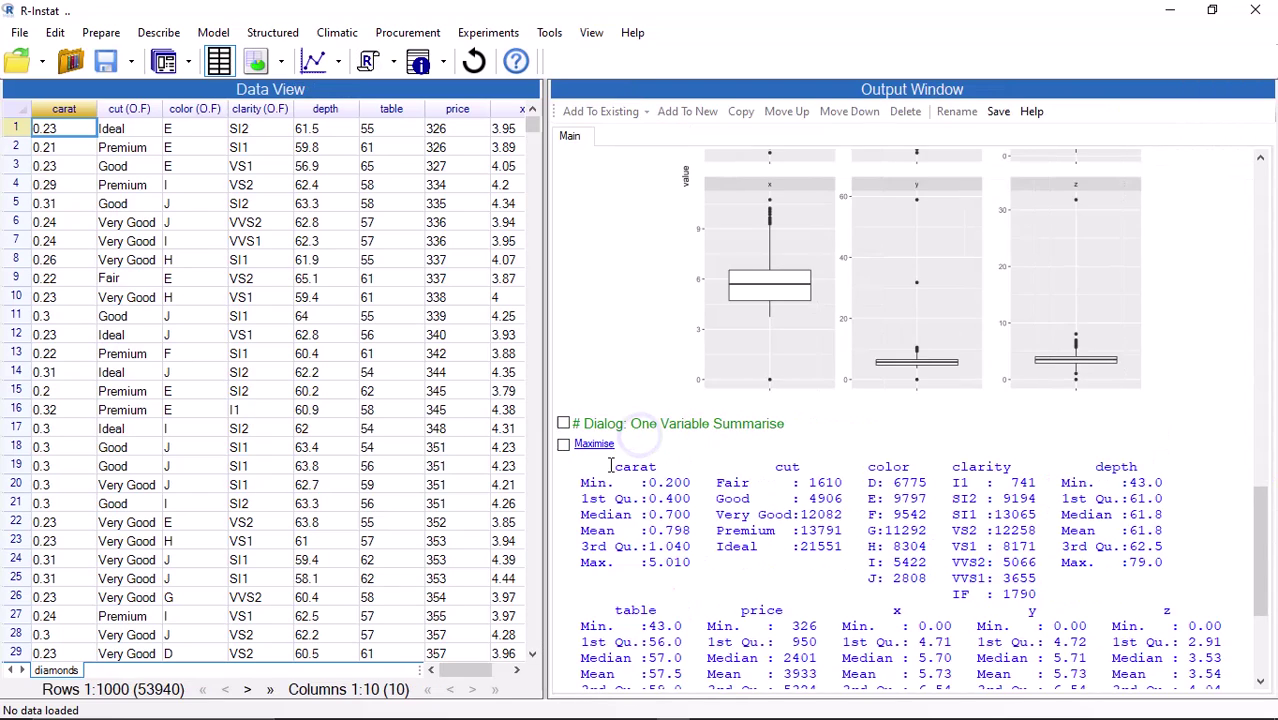
{"action": "left_click_drag", "start_coordinate": [1256, 575], "coordinate": [1256, 600]}
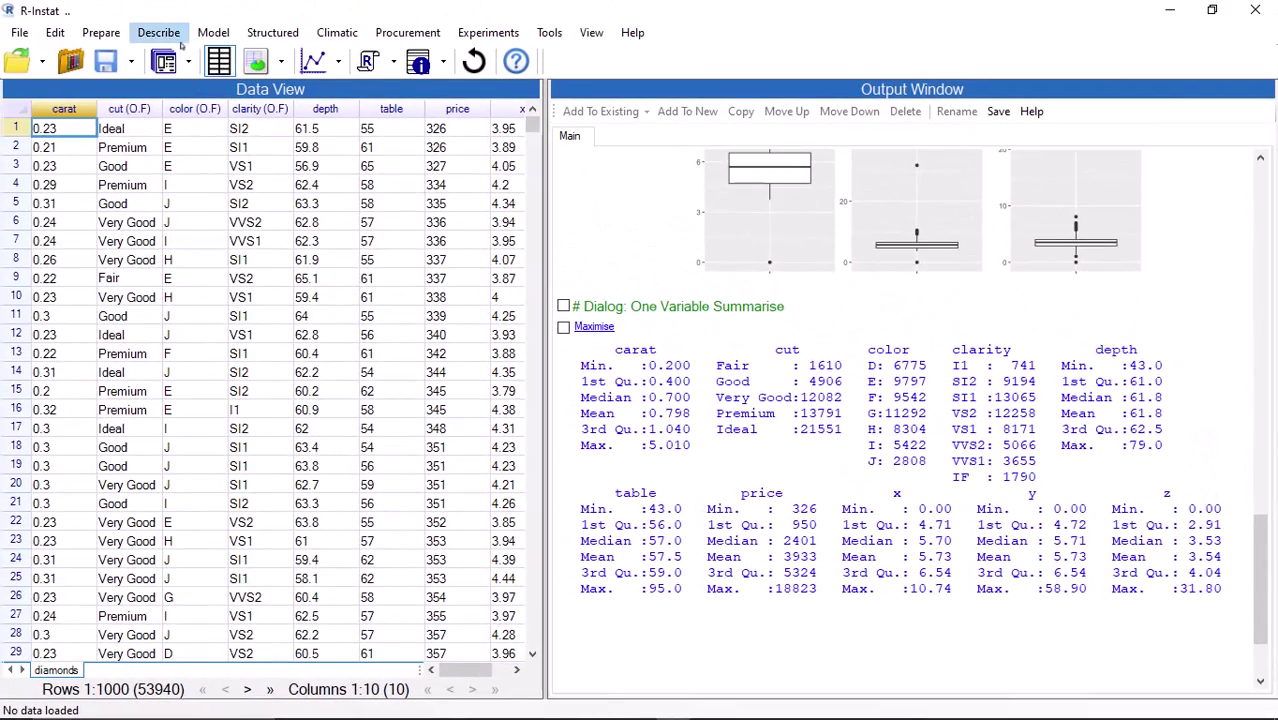
Step: Draw a pair plot of depth, table and price, and inspect it full-size
{"action": "left_click", "coordinate": [168, 36]}
{"action": "mouse_move", "coordinate": [211, 75]}
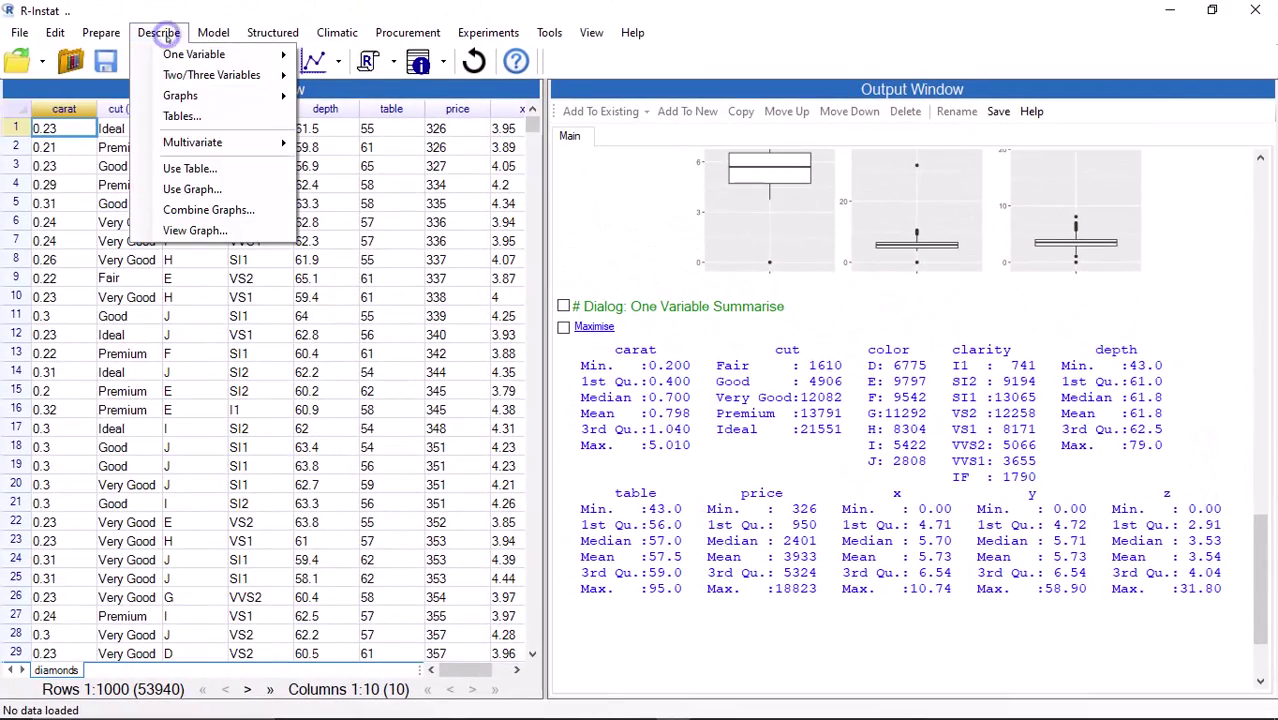
{"action": "left_click", "coordinate": [335, 123]}
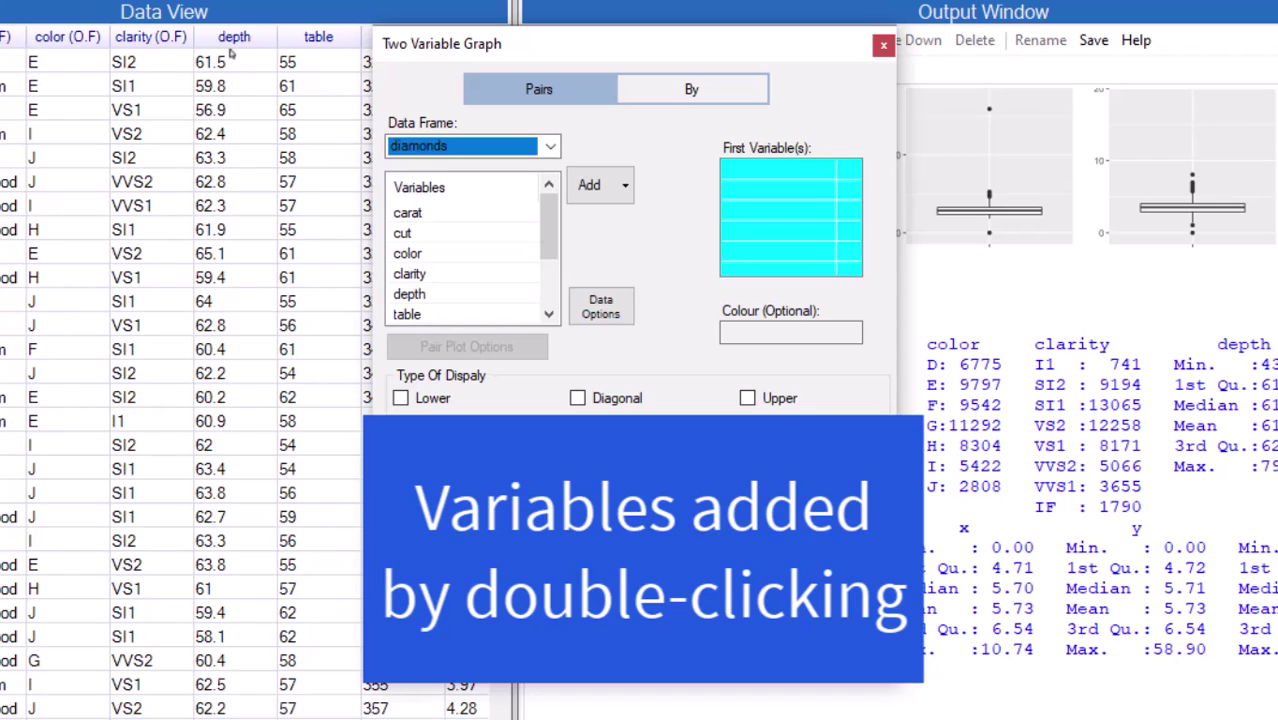
{"action": "scroll", "coordinate": [430, 240], "scroll_direction": "down", "scroll_amount": 1}
{"action": "double_click", "coordinate": [415, 232]}
{"action": "left_click", "coordinate": [425, 254]}
{"action": "double_click", "coordinate": [425, 254]}
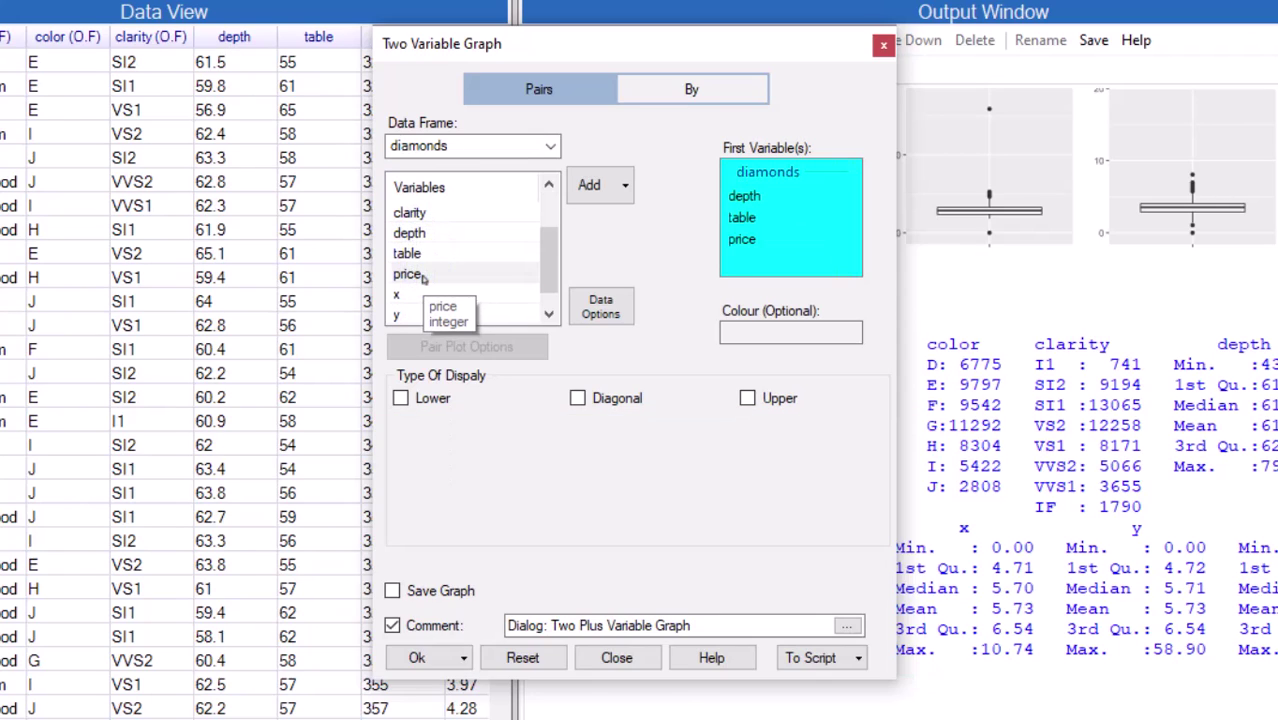
{"action": "left_click", "coordinate": [416, 657]}
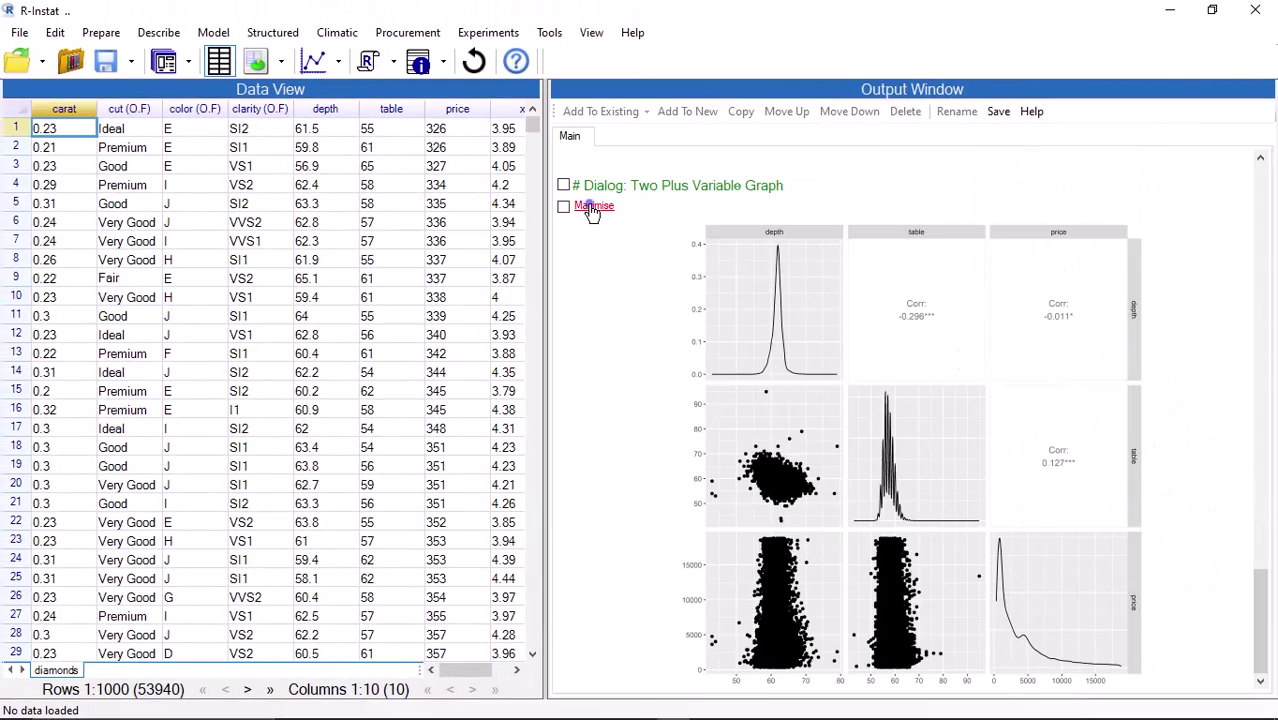
{"action": "left_click", "coordinate": [591, 208]}
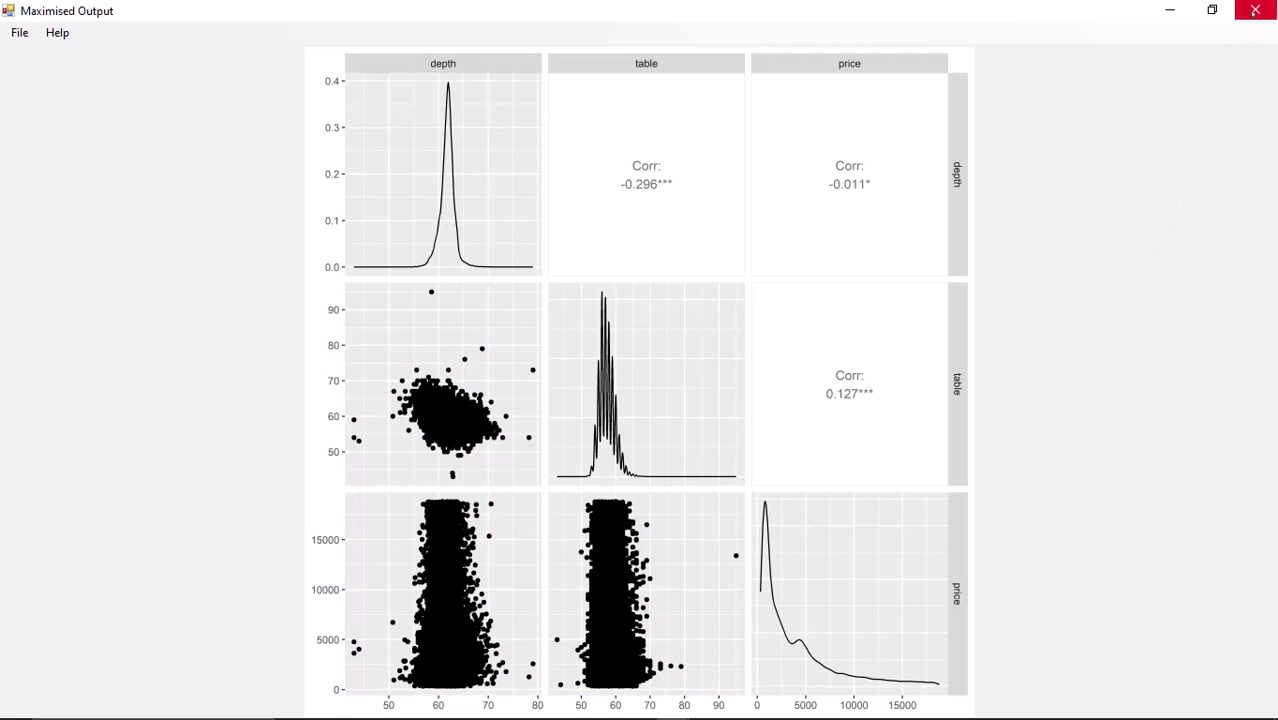
{"action": "left_click", "coordinate": [1255, 10]}
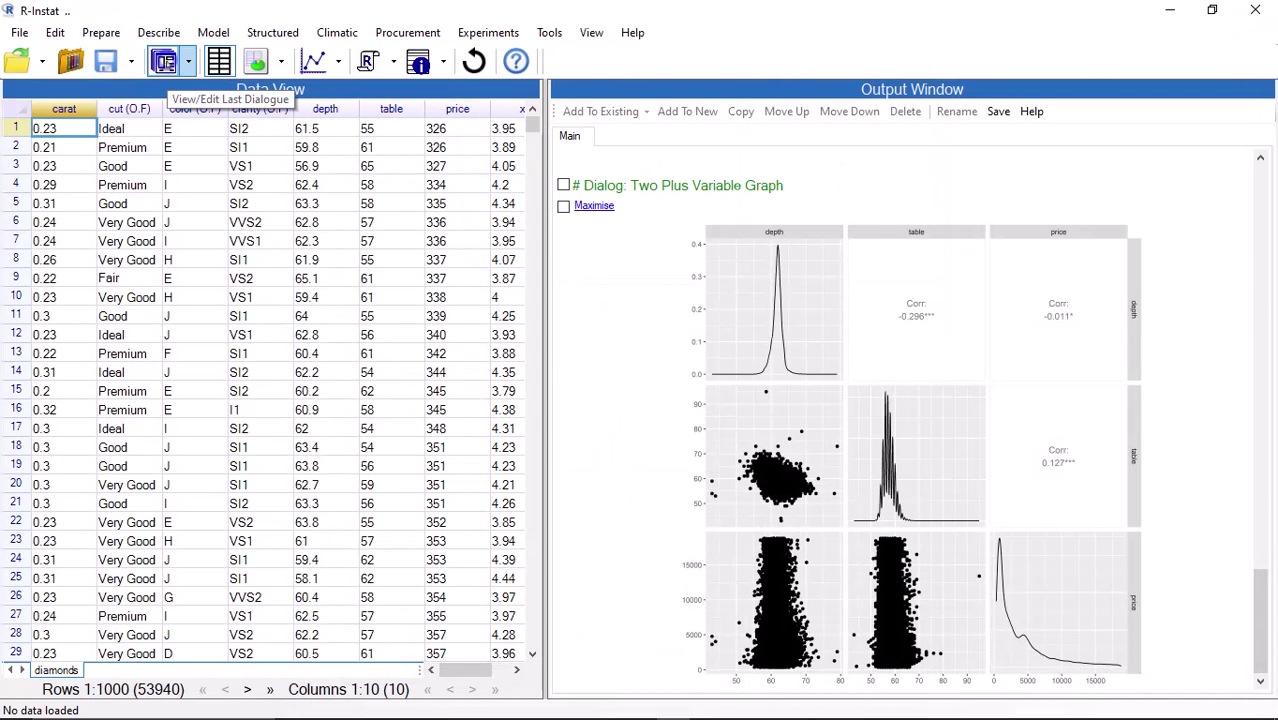
Step: Redraw the depth, table and price pair plot coloured by cut, and inspect it enlarged
{"action": "left_click", "coordinate": [164, 62]}
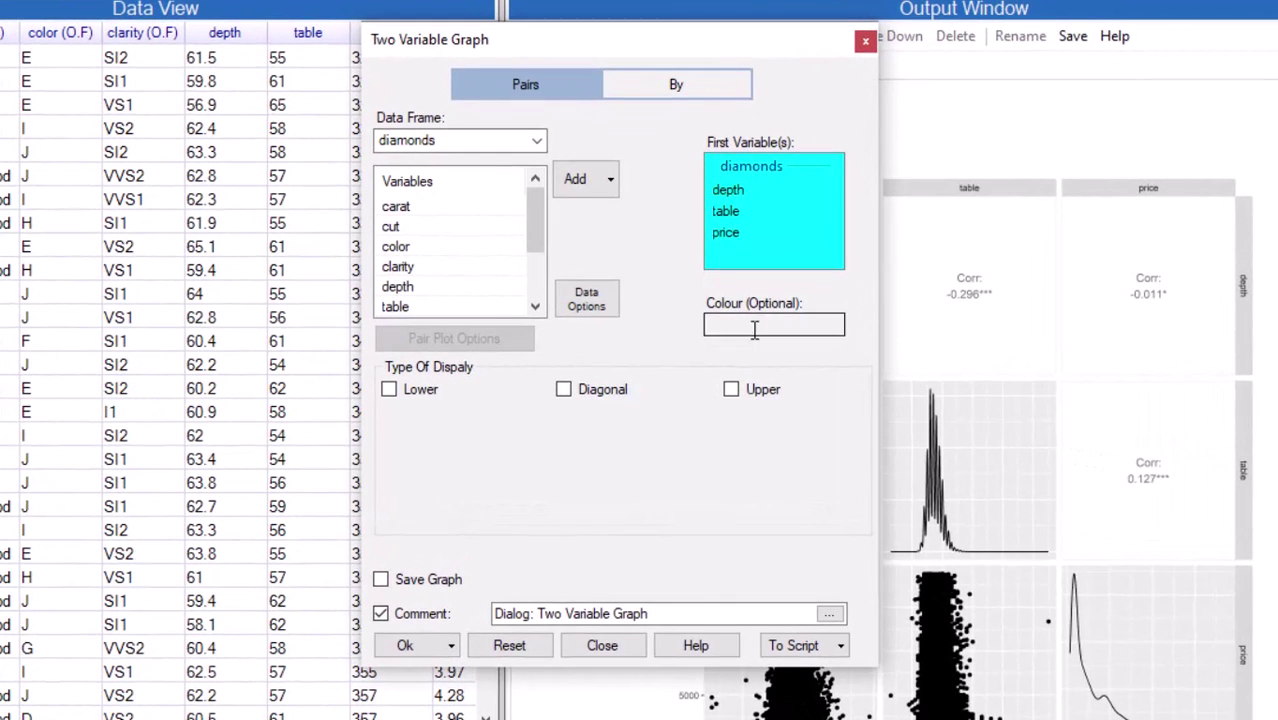
{"action": "left_click", "coordinate": [752, 324]}
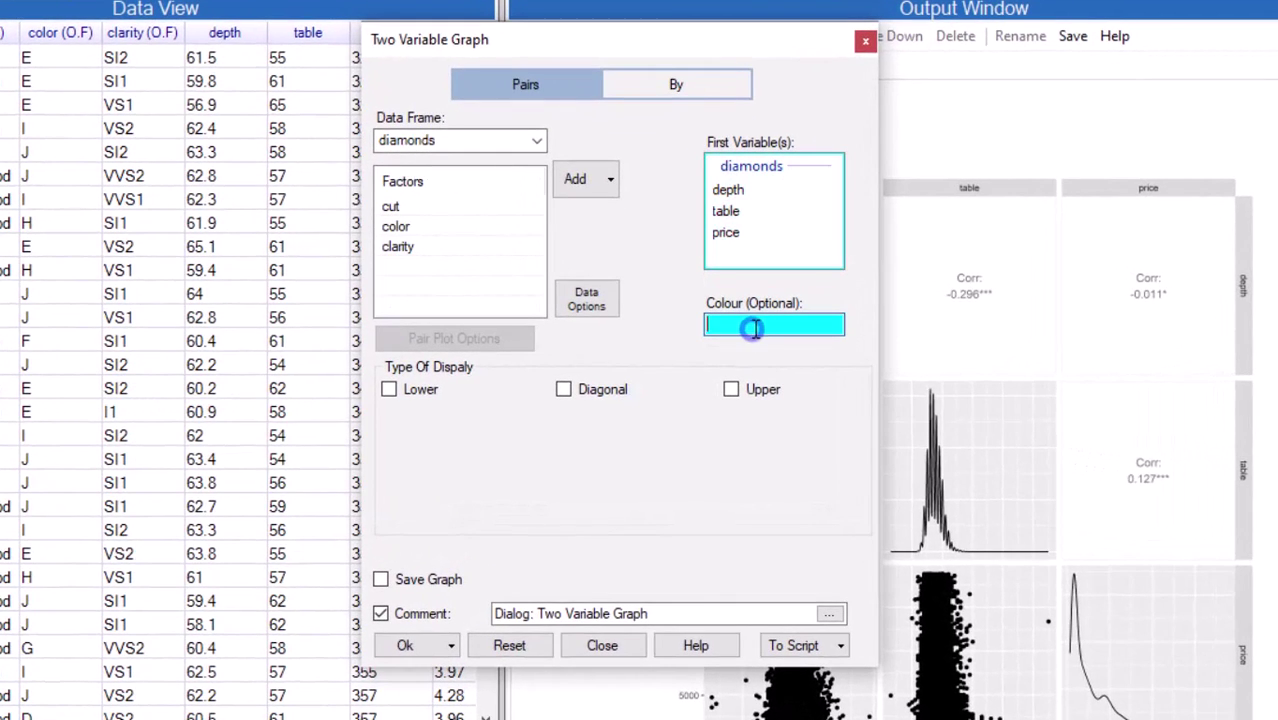
{"action": "double_click", "coordinate": [389, 207]}
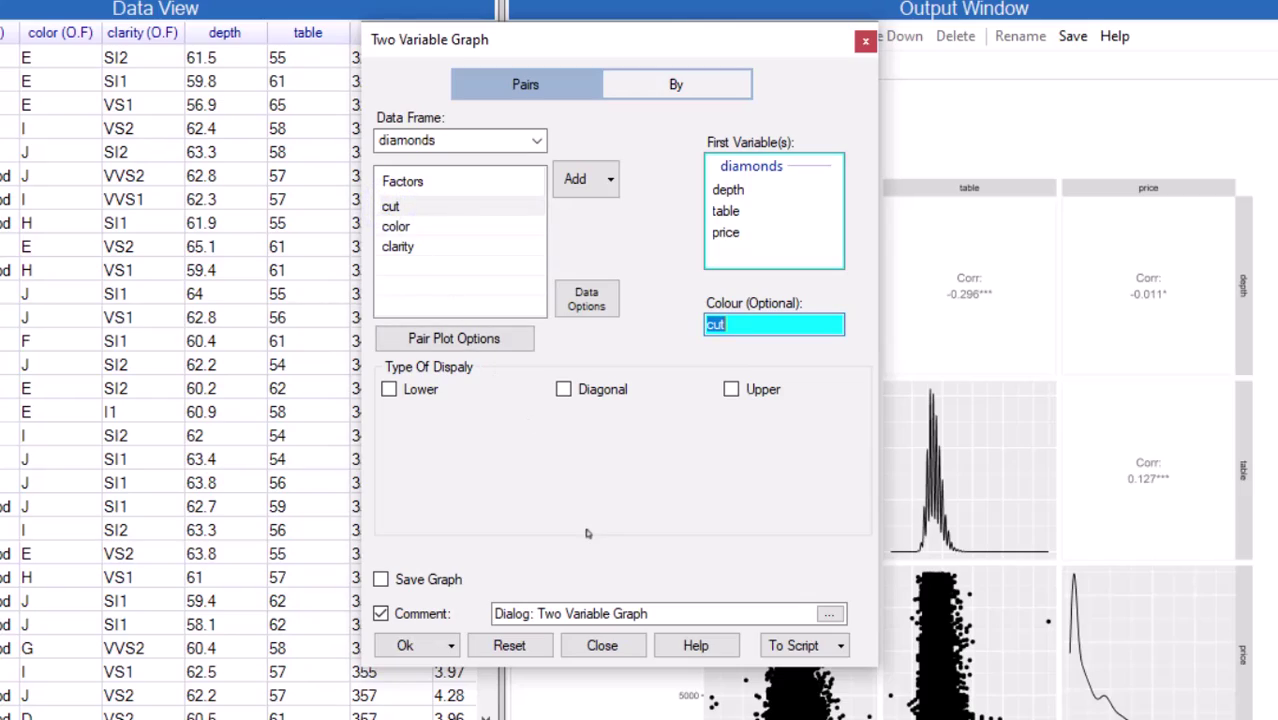
{"action": "left_click", "coordinate": [405, 645]}
{"action": "left_click", "coordinate": [590, 200]}
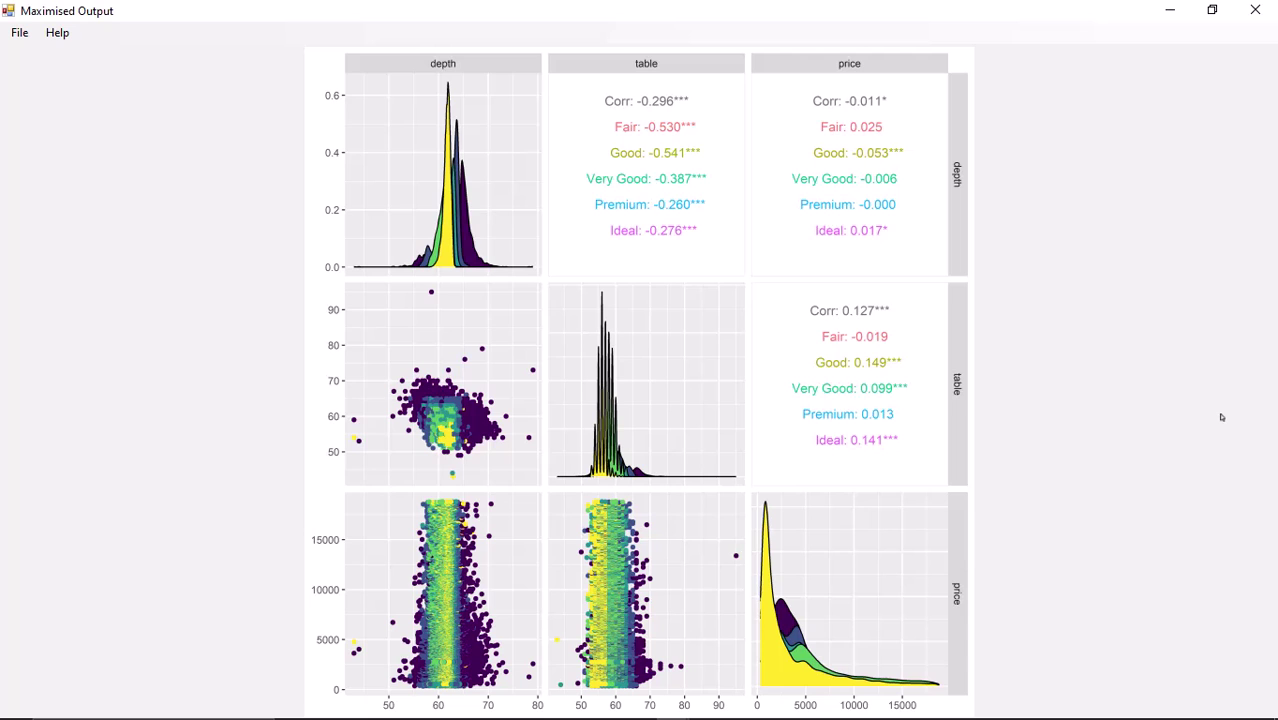
{"action": "left_click", "coordinate": [1255, 10]}
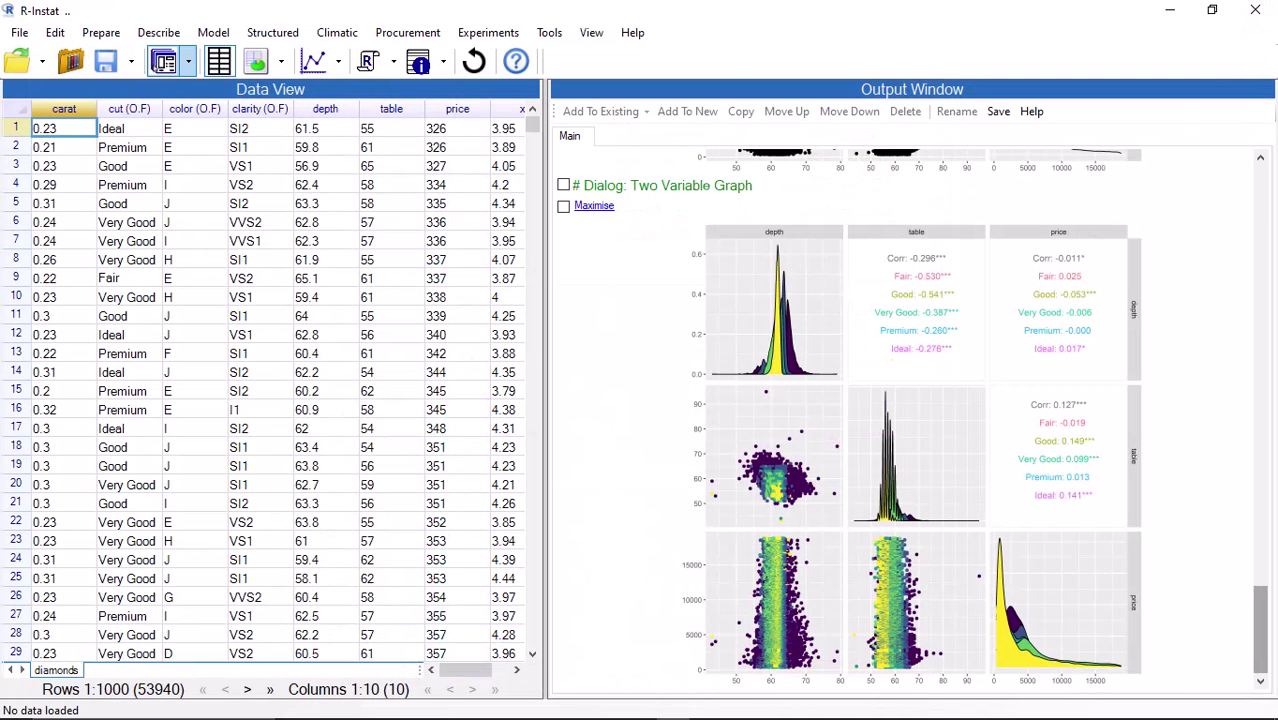
Step: Add color and clarity to the cut-coloured depth, table and price pair plot
{"action": "left_click", "coordinate": [163, 61]}
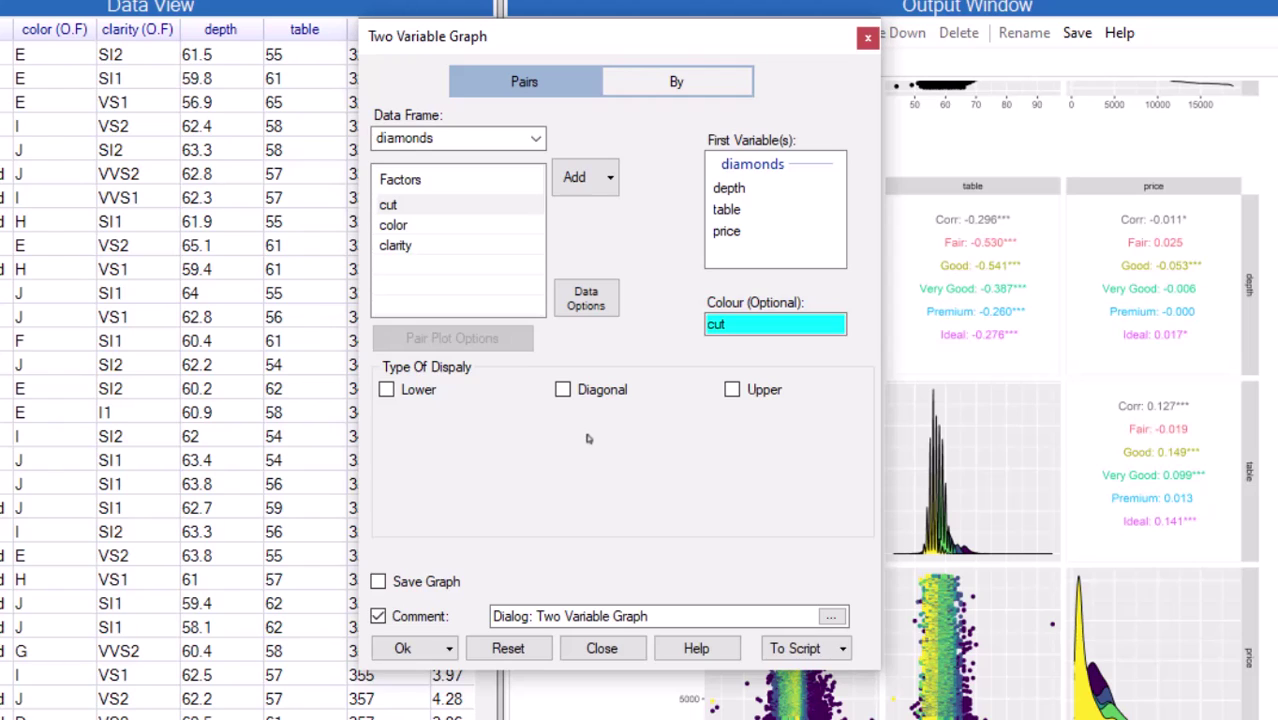
{"action": "left_click", "coordinate": [730, 250]}
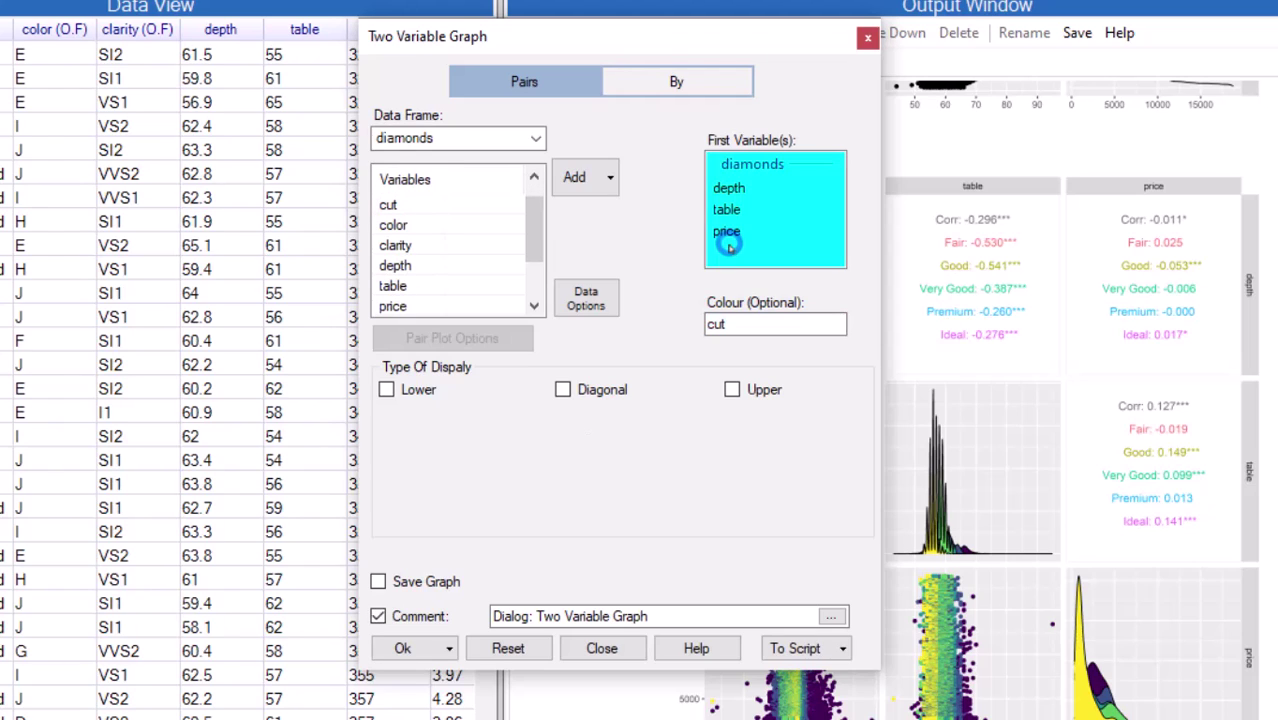
{"action": "double_click", "coordinate": [404, 228]}
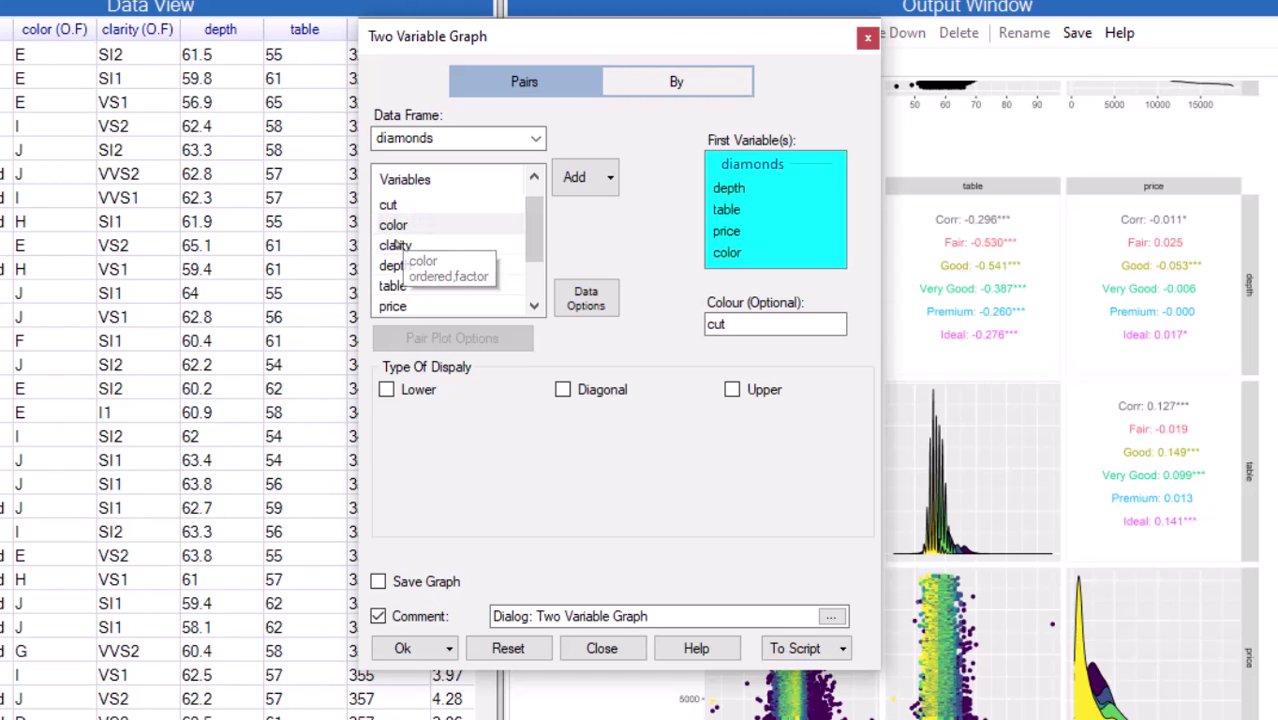
{"action": "double_click", "coordinate": [396, 246]}
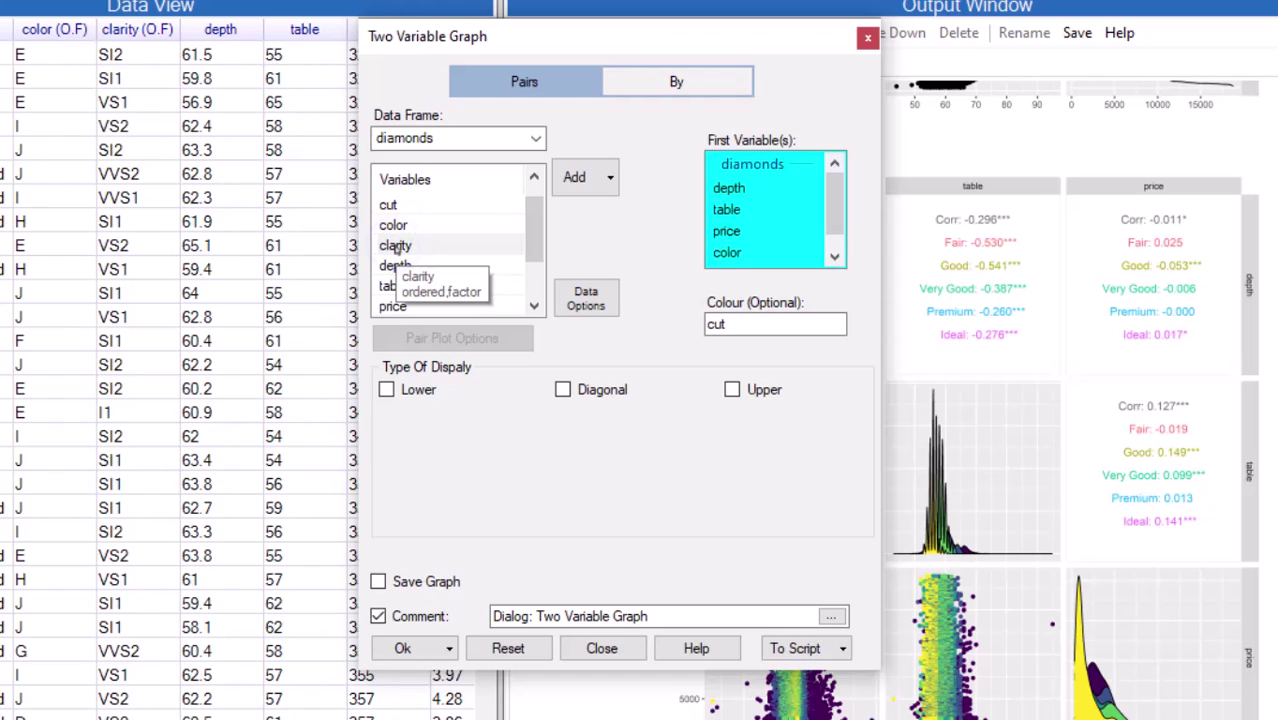
{"action": "left_click", "coordinate": [402, 648]}
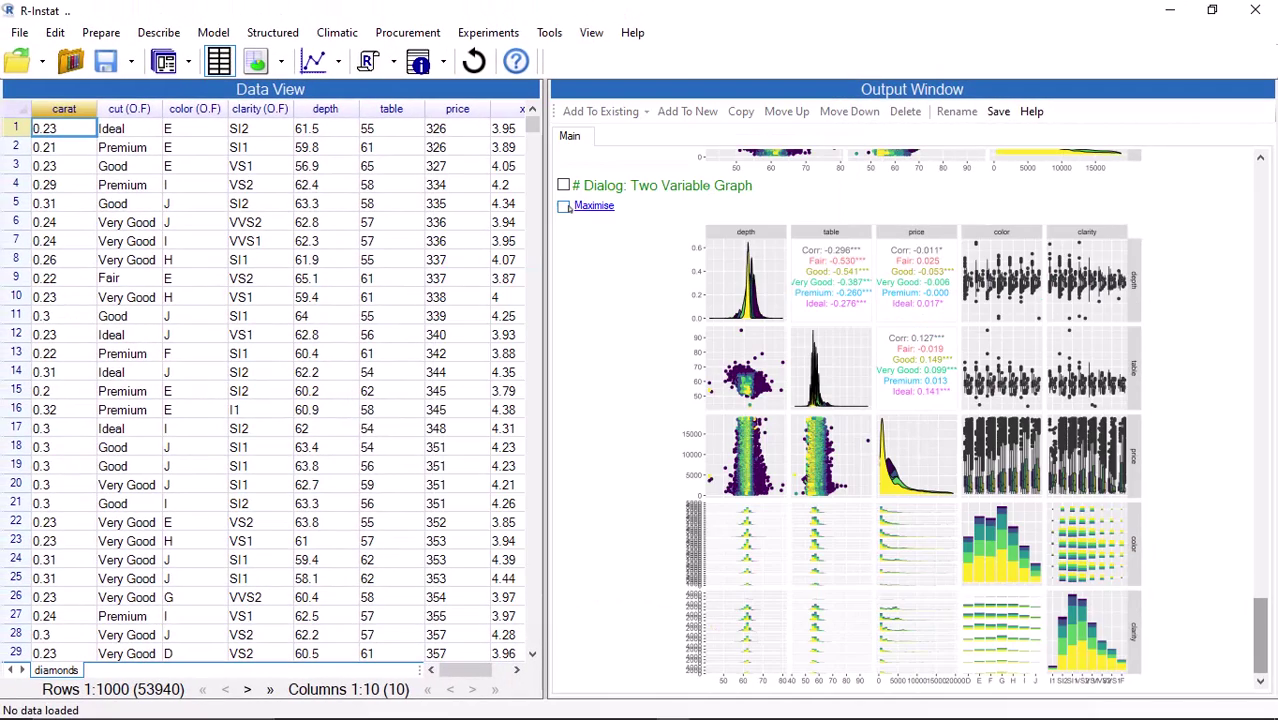
Step: Save the maximised five-variable pair plot as the PNG image 'cor_diamonds'
{"action": "left_click", "coordinate": [588, 208]}
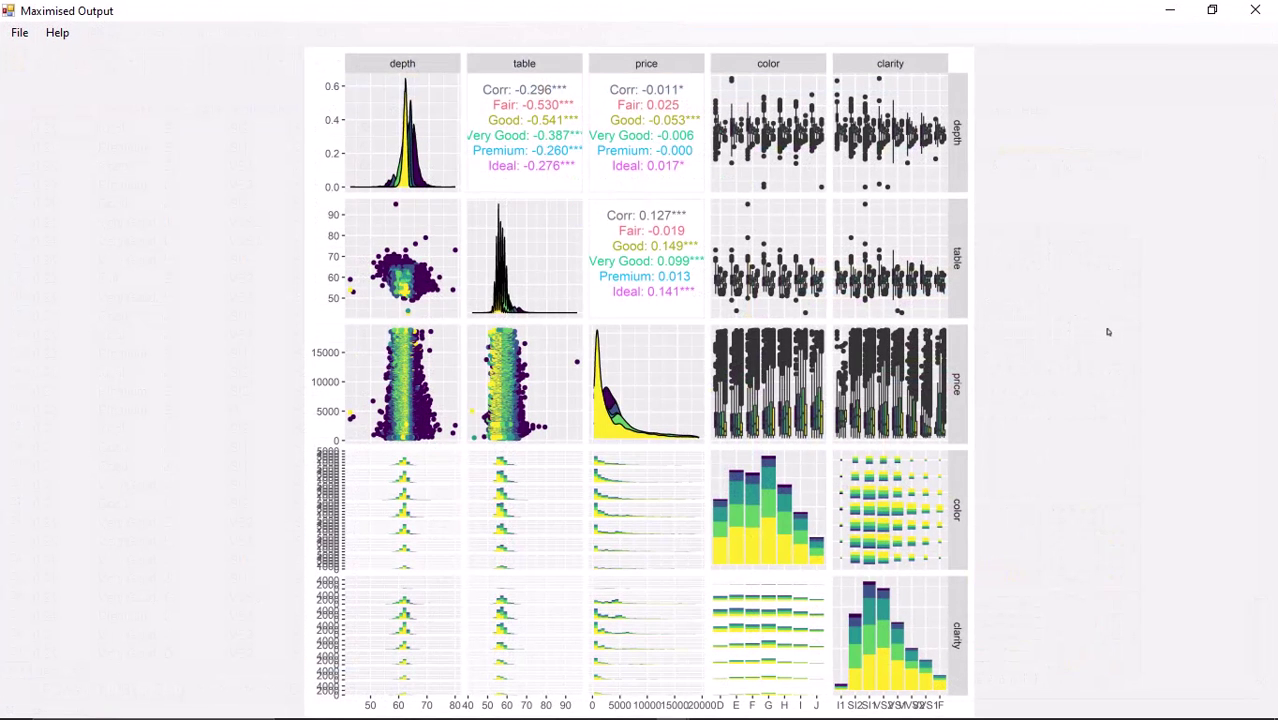
{"action": "left_click", "coordinate": [19, 32]}
{"action": "left_click", "coordinate": [40, 51]}
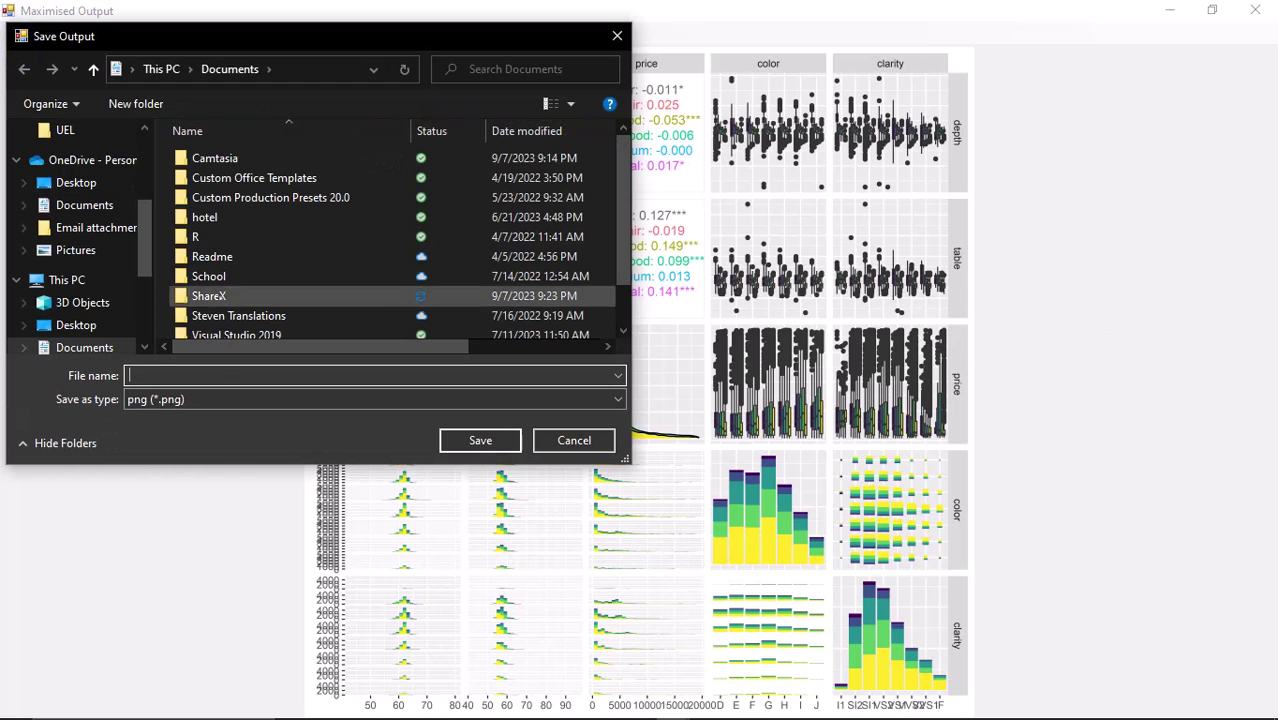
{"action": "type", "text": "cor_diamonds"}
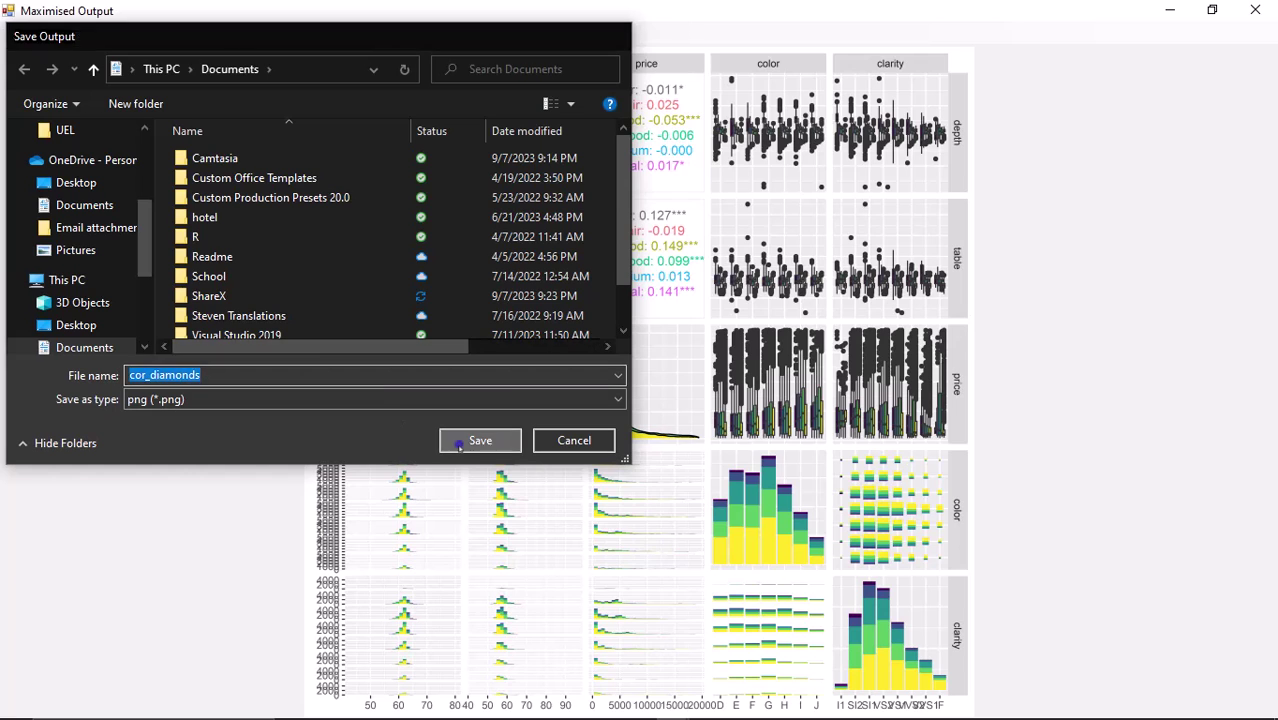
{"action": "key", "text": "Return"}
{"action": "left_click", "coordinate": [1255, 10]}
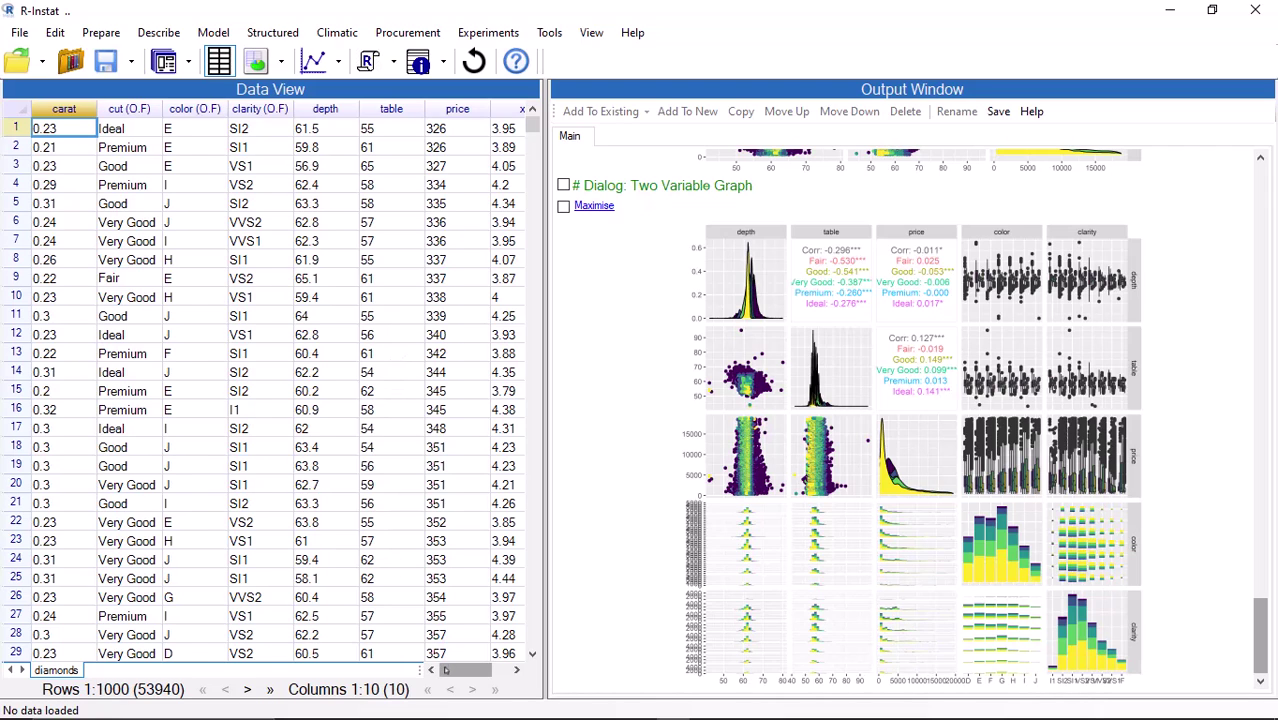
Step: Scroll the grid to the x, y, z columns and read the diamonds help page's z entry
{"action": "left_click_drag", "start_coordinate": [446, 670], "coordinate": [482, 672]}
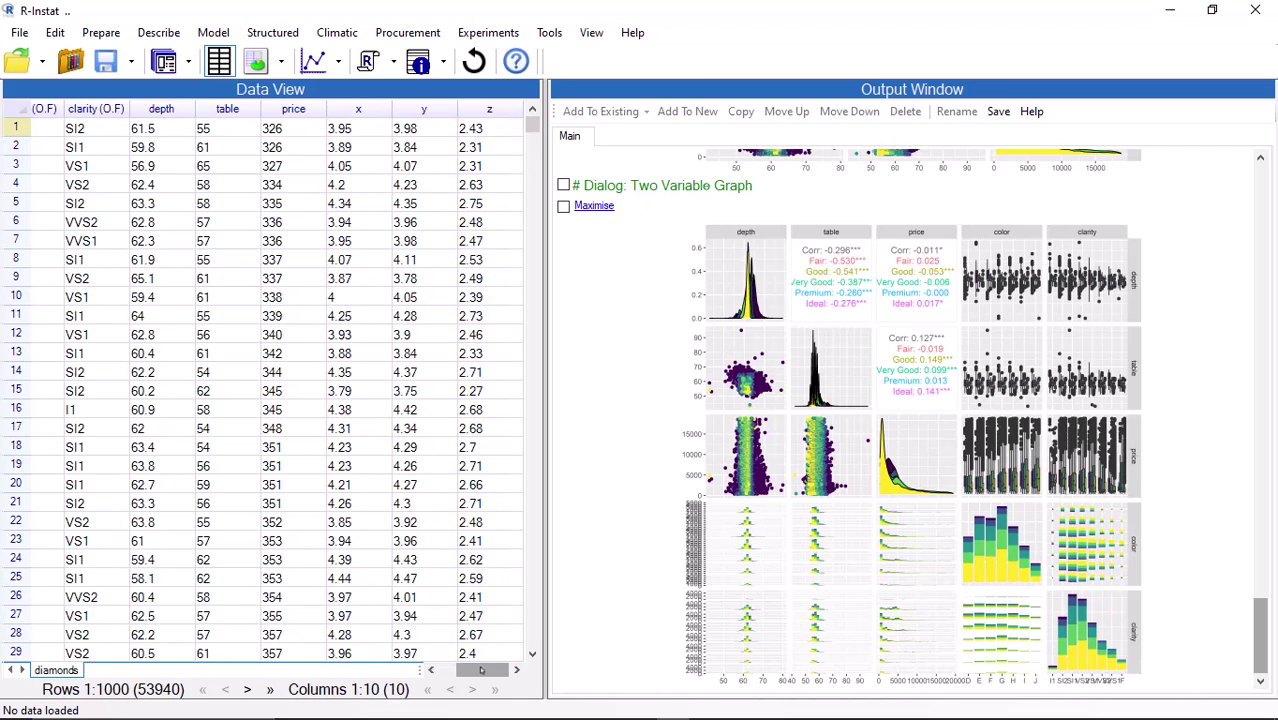
{"action": "left_click", "coordinate": [790, 459]}
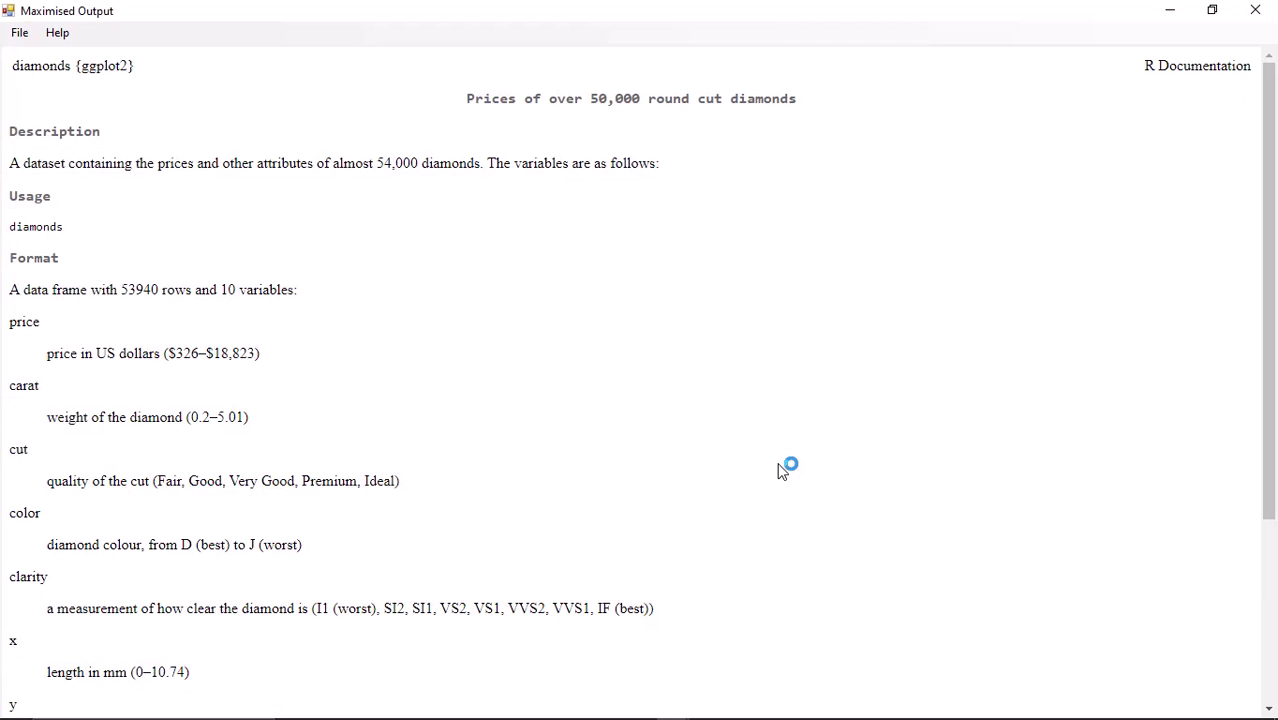
{"action": "scroll", "coordinate": [778, 466], "scroll_direction": "down", "scroll_amount": 5}
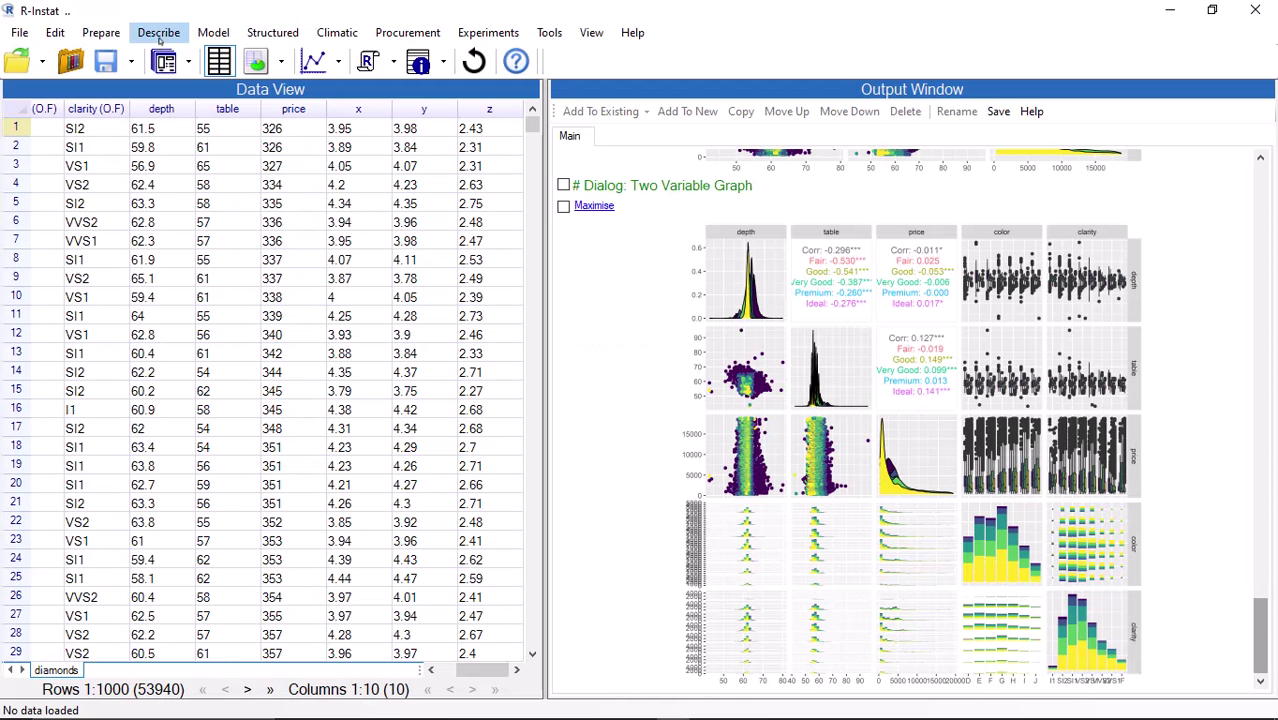
Step: Open the Correlation dialog with x as the first variable and z as the second
{"action": "left_click", "coordinate": [158, 34]}
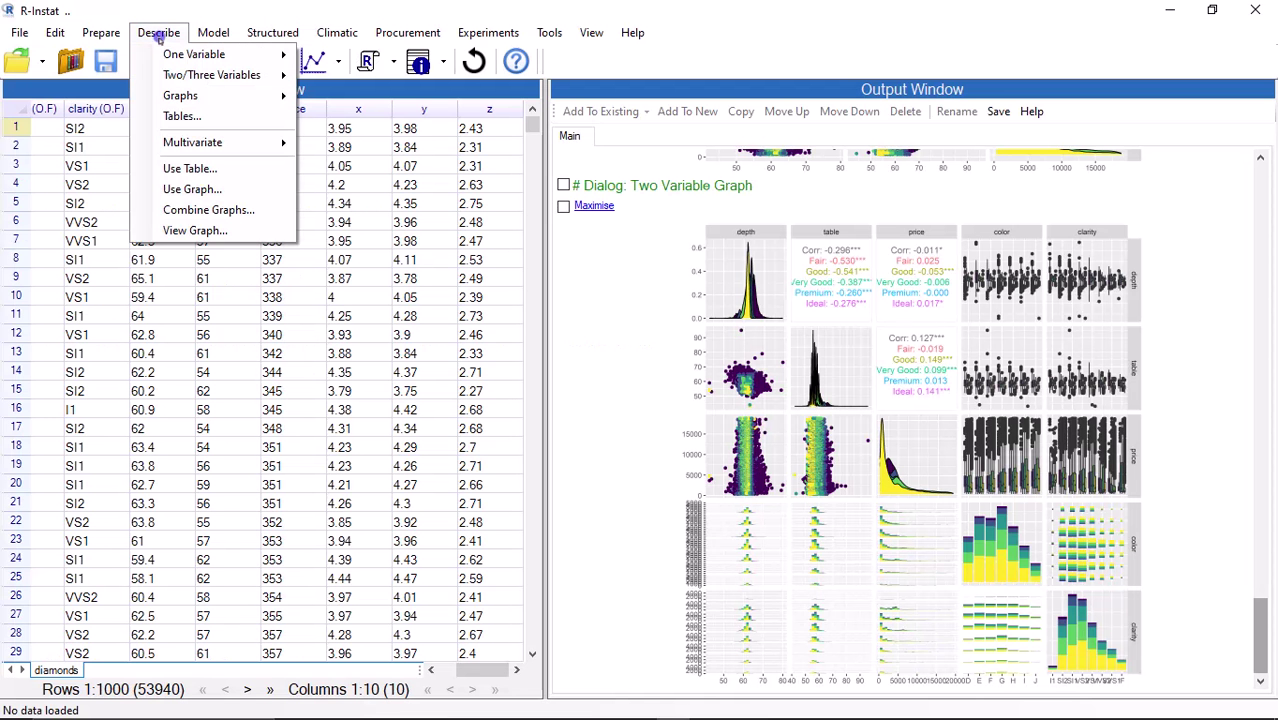
{"action": "mouse_move", "coordinate": [212, 75]}
{"action": "left_click", "coordinate": [356, 149]}
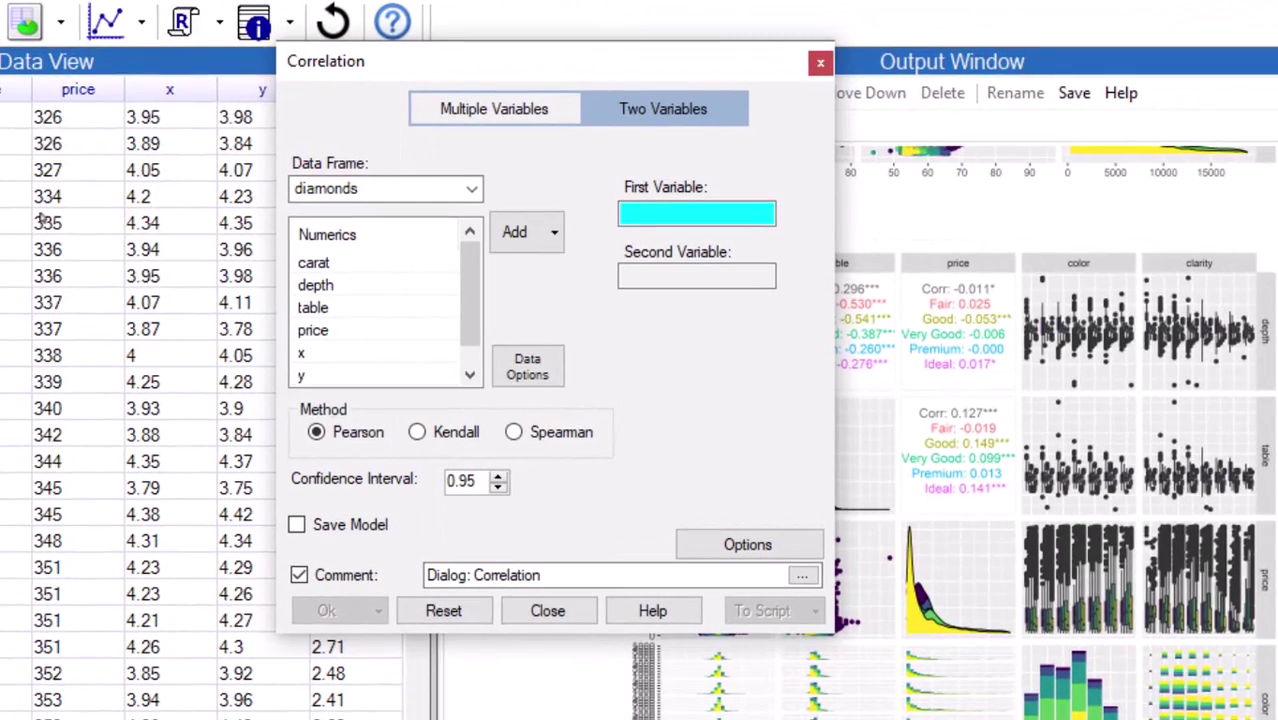
{"action": "left_click", "coordinate": [310, 352]}
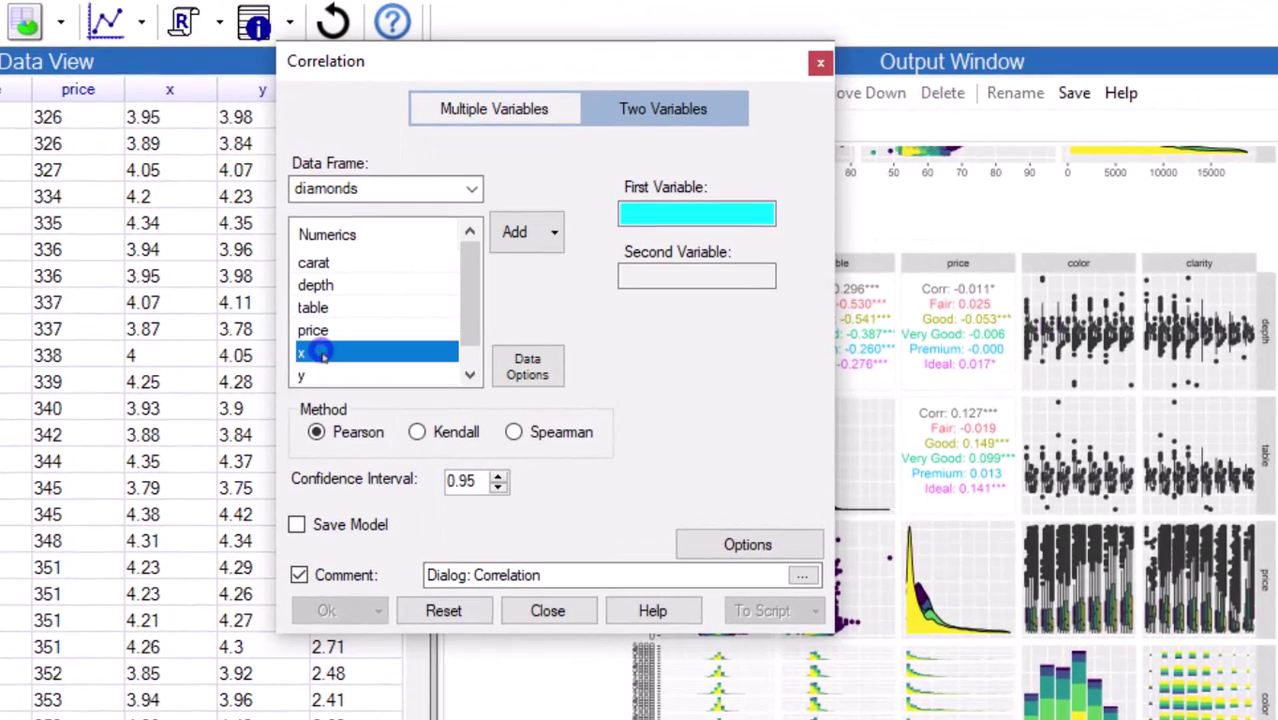
{"action": "left_click", "coordinate": [524, 236]}
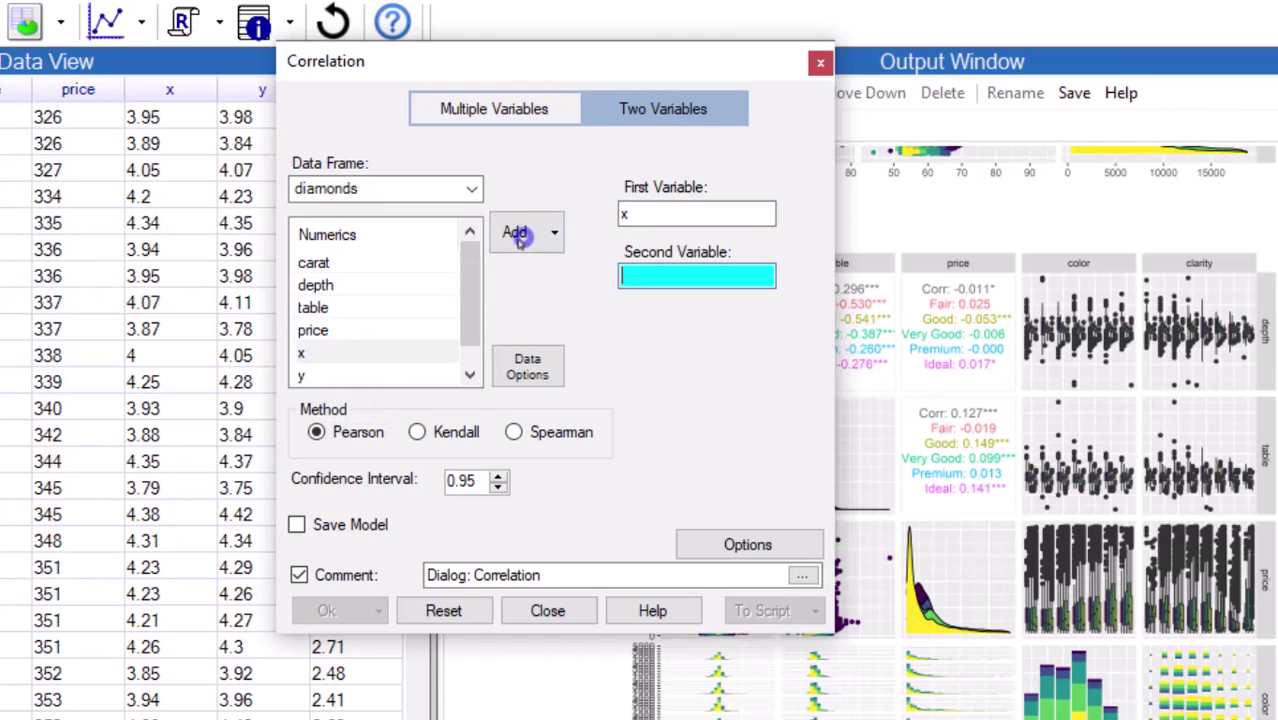
{"action": "scroll", "coordinate": [400, 298], "scroll_direction": "down", "scroll_amount": 1}
{"action": "left_click", "coordinate": [371, 372]}
{"action": "left_click", "coordinate": [516, 232]}
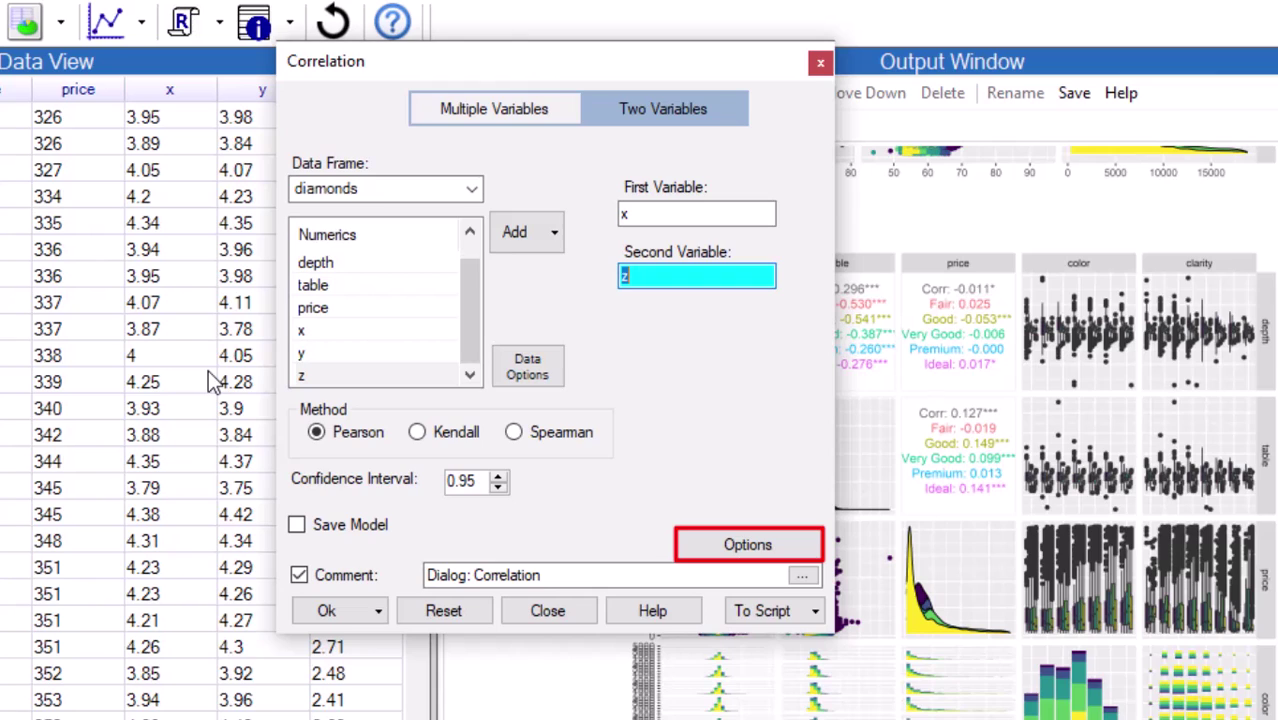
Step: Choose Pairwise Plot as the graph in the correlation Options
{"action": "left_click", "coordinate": [734, 541]}
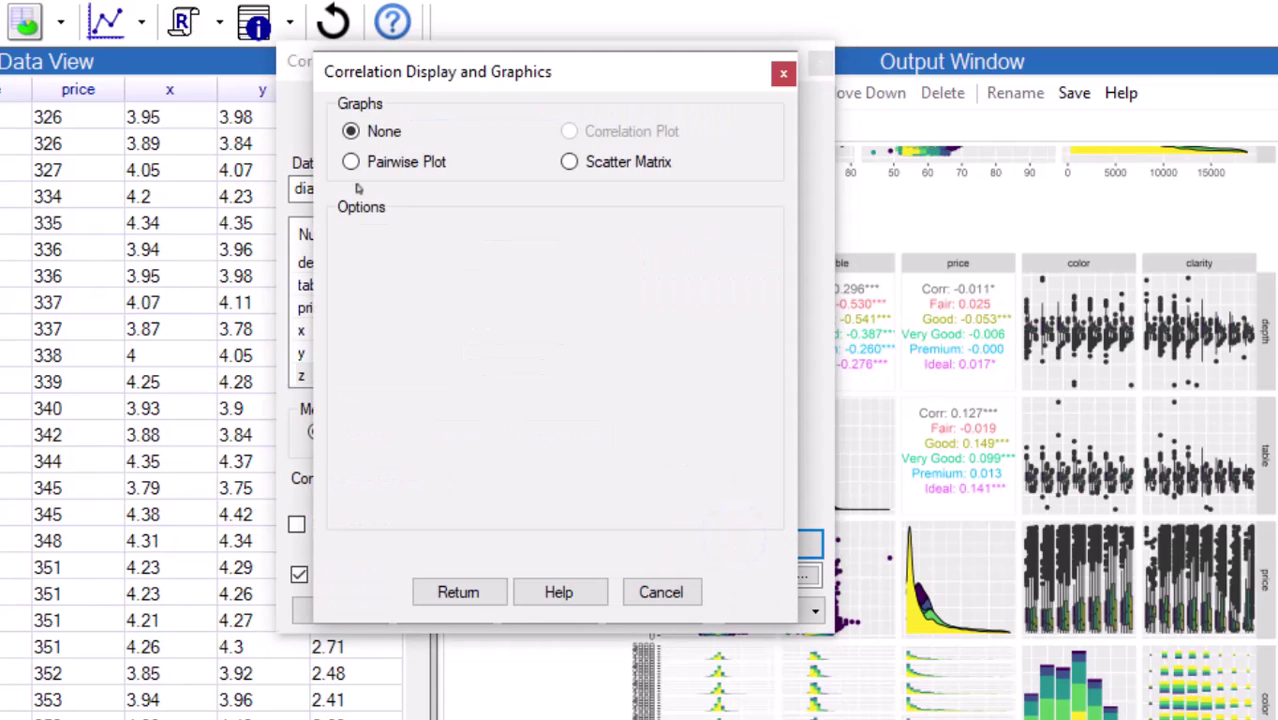
{"action": "left_click", "coordinate": [351, 162]}
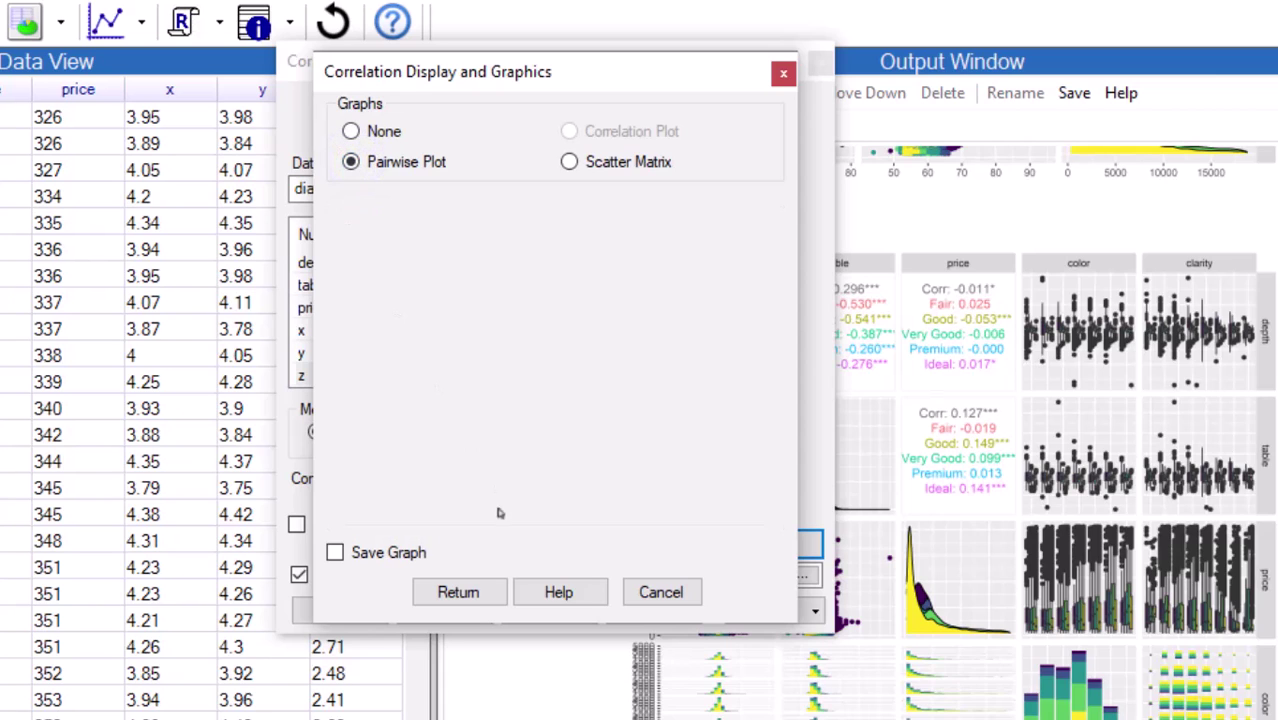
{"action": "left_click", "coordinate": [462, 594]}
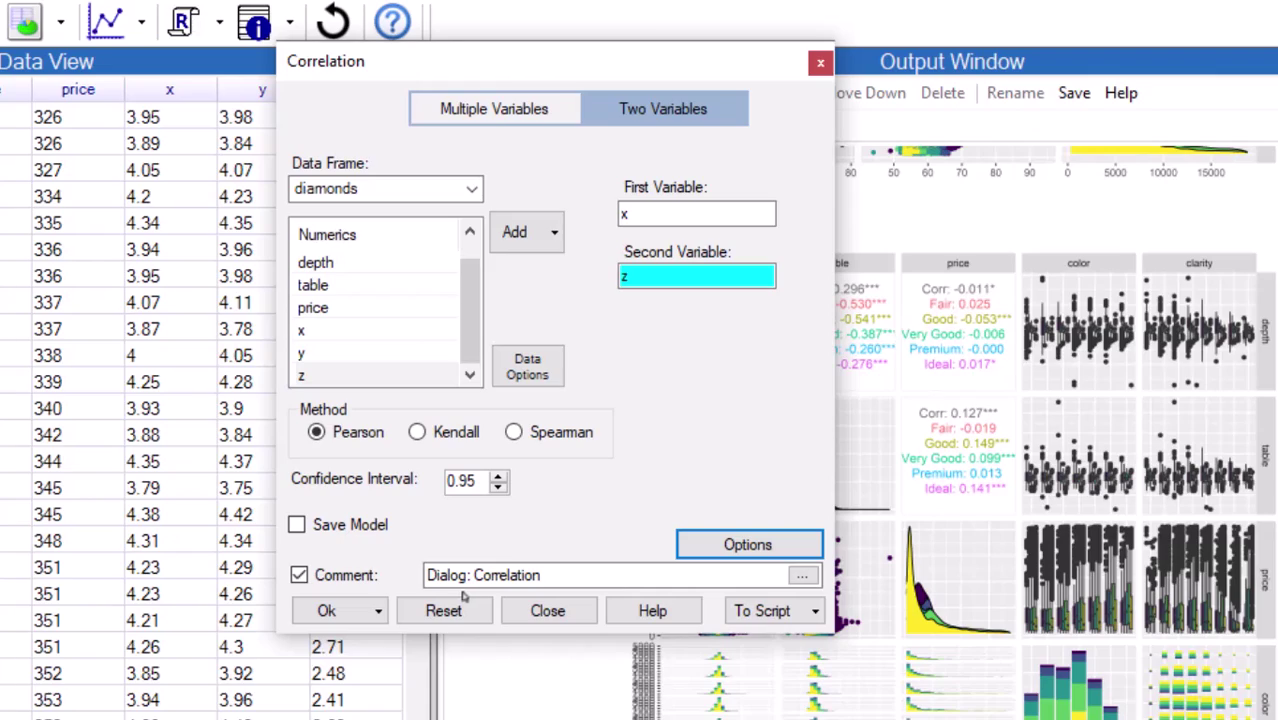
Step: Run the x–z correlation and inspect the enlarged plot showing 0.971 and a z outlier near 32
{"action": "left_click", "coordinate": [324, 610]}
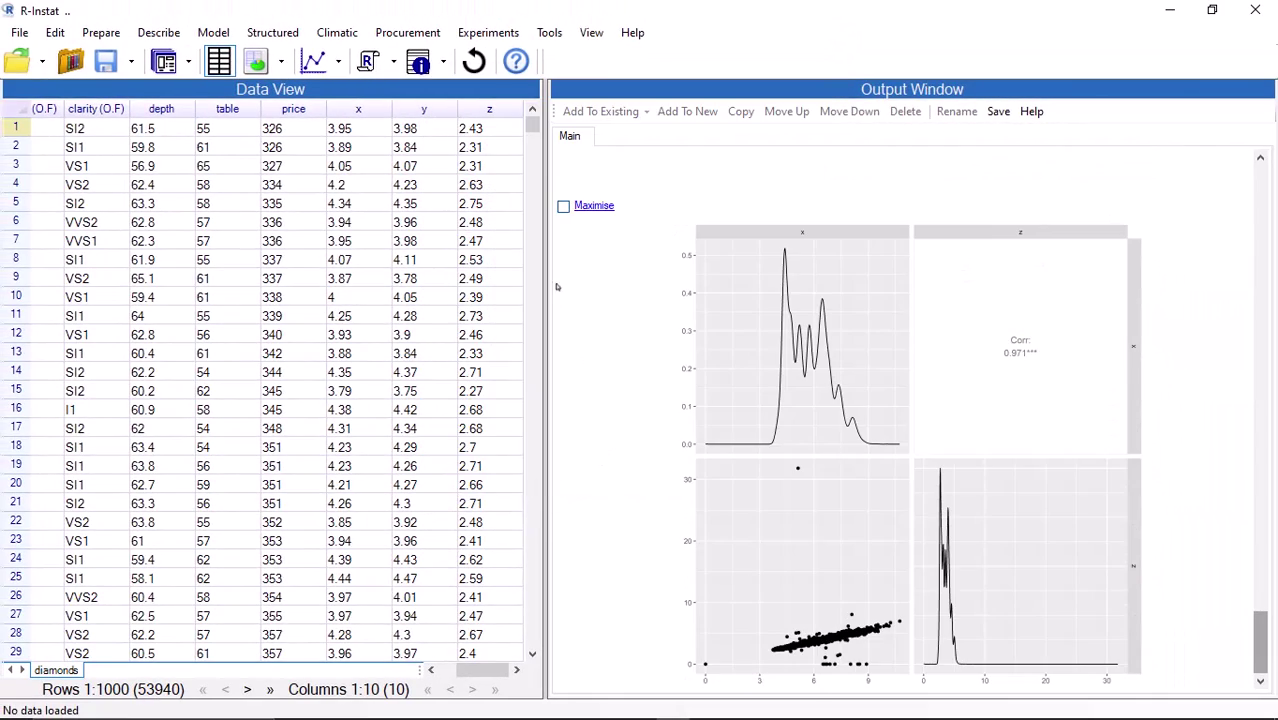
{"action": "left_click", "coordinate": [586, 208]}
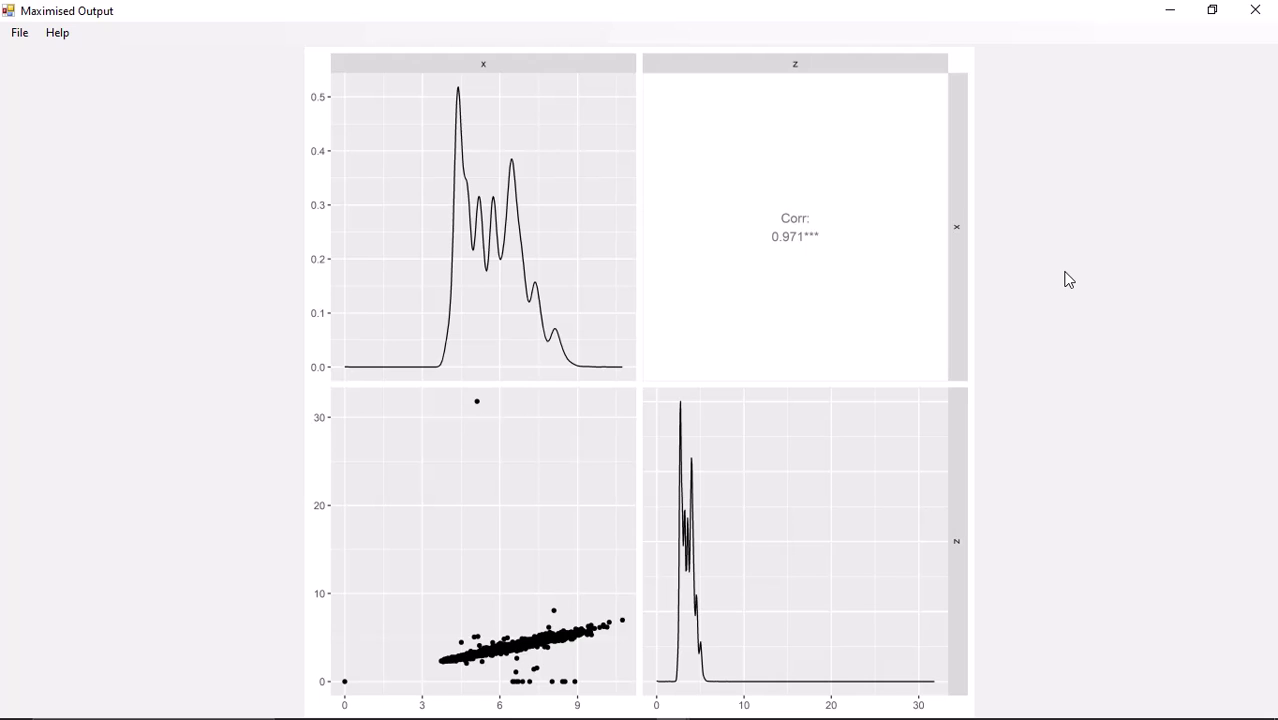
{"action": "left_click", "coordinate": [1256, 10]}
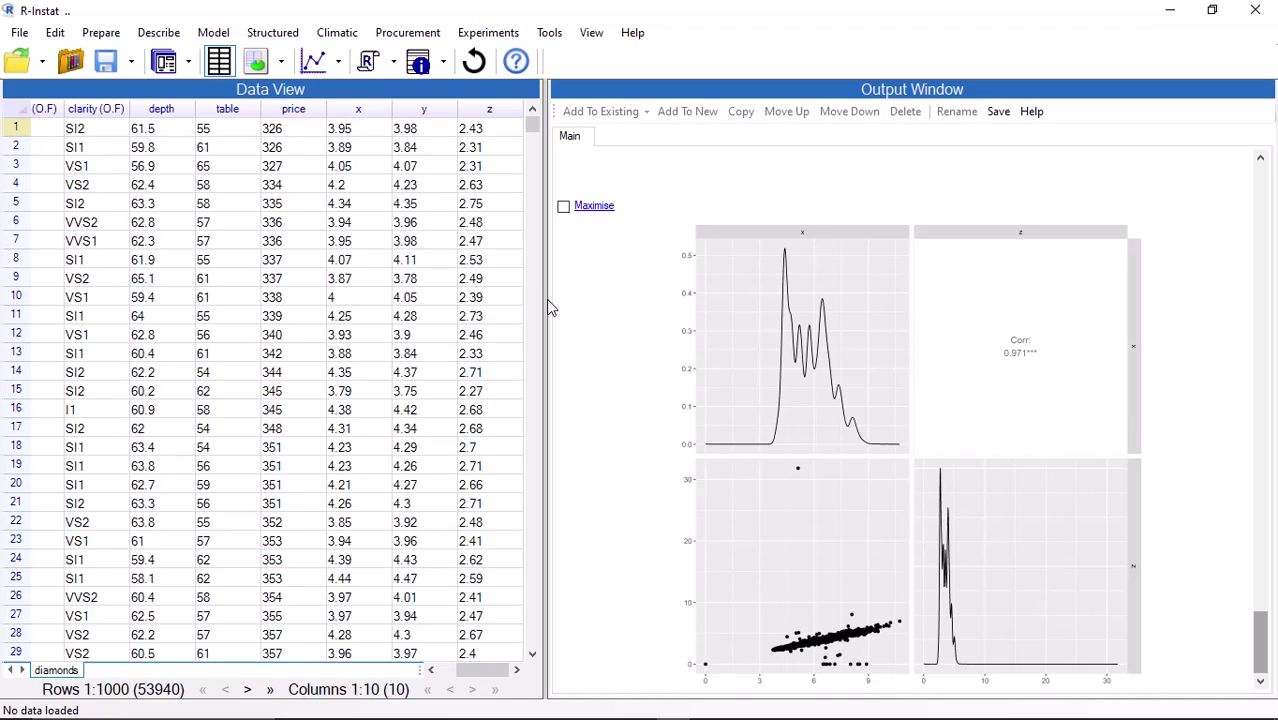
Step: Tabulate frequencies of z, revealing 20 diamonds with a z value of 0.00
{"action": "left_click", "coordinate": [158, 32]}
{"action": "mouse_move", "coordinate": [210, 54]}
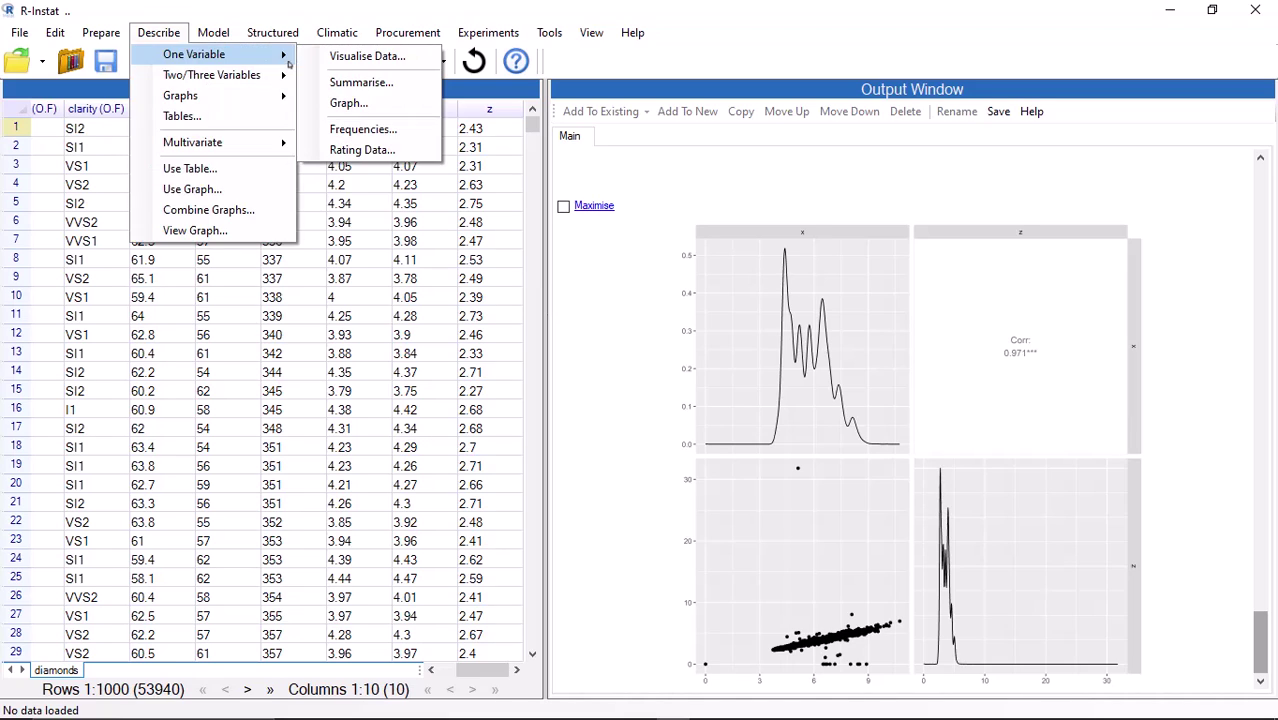
{"action": "left_click", "coordinate": [336, 130]}
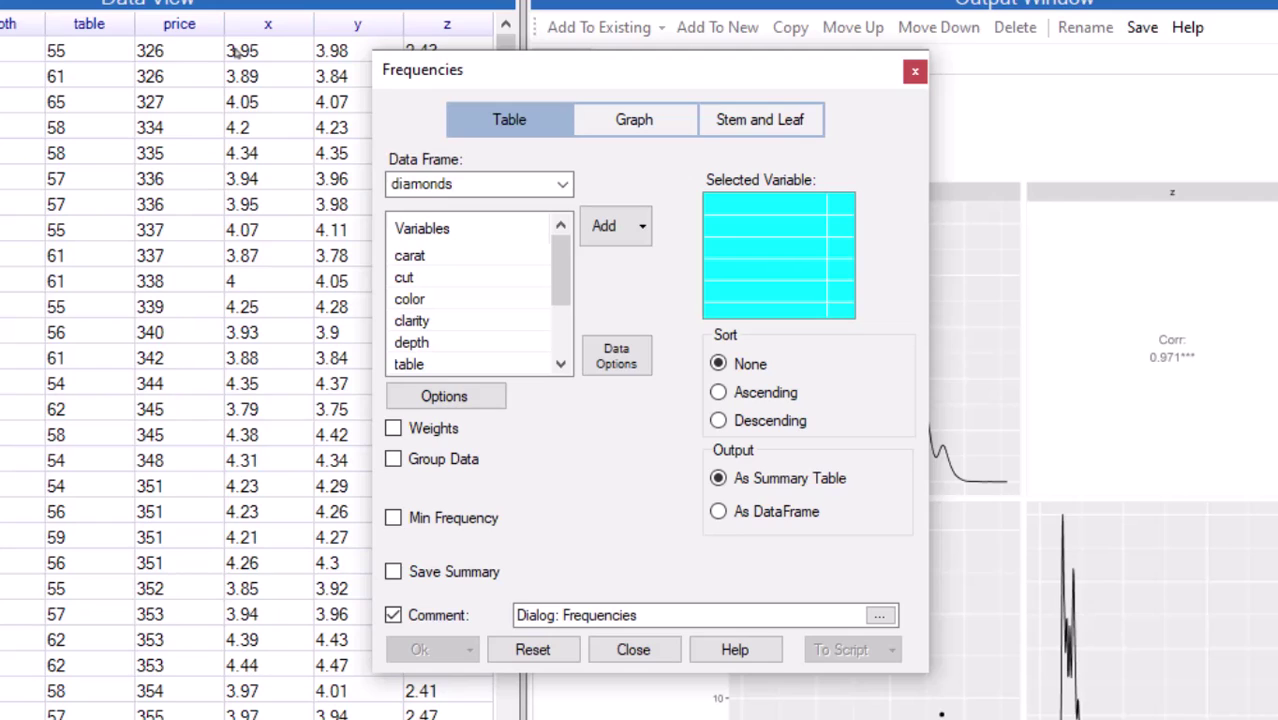
{"action": "scroll", "coordinate": [445, 355], "scroll_direction": "down", "scroll_amount": 2}
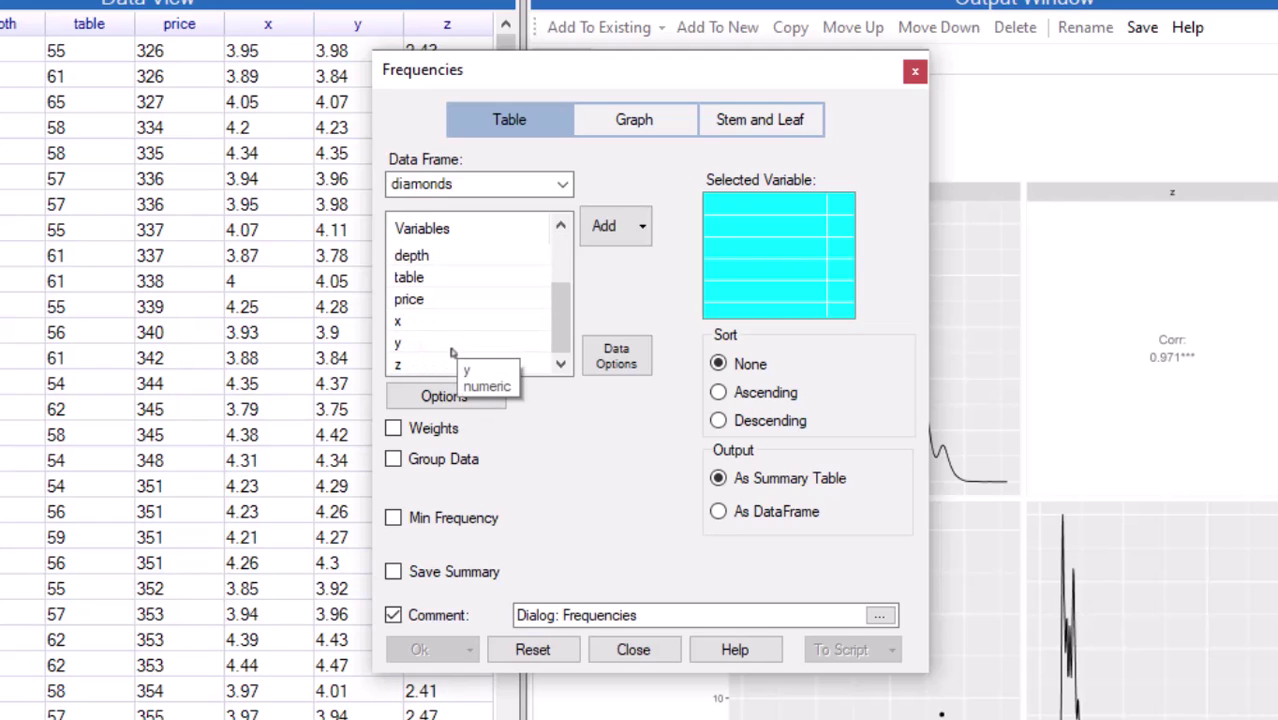
{"action": "double_click", "coordinate": [443, 366]}
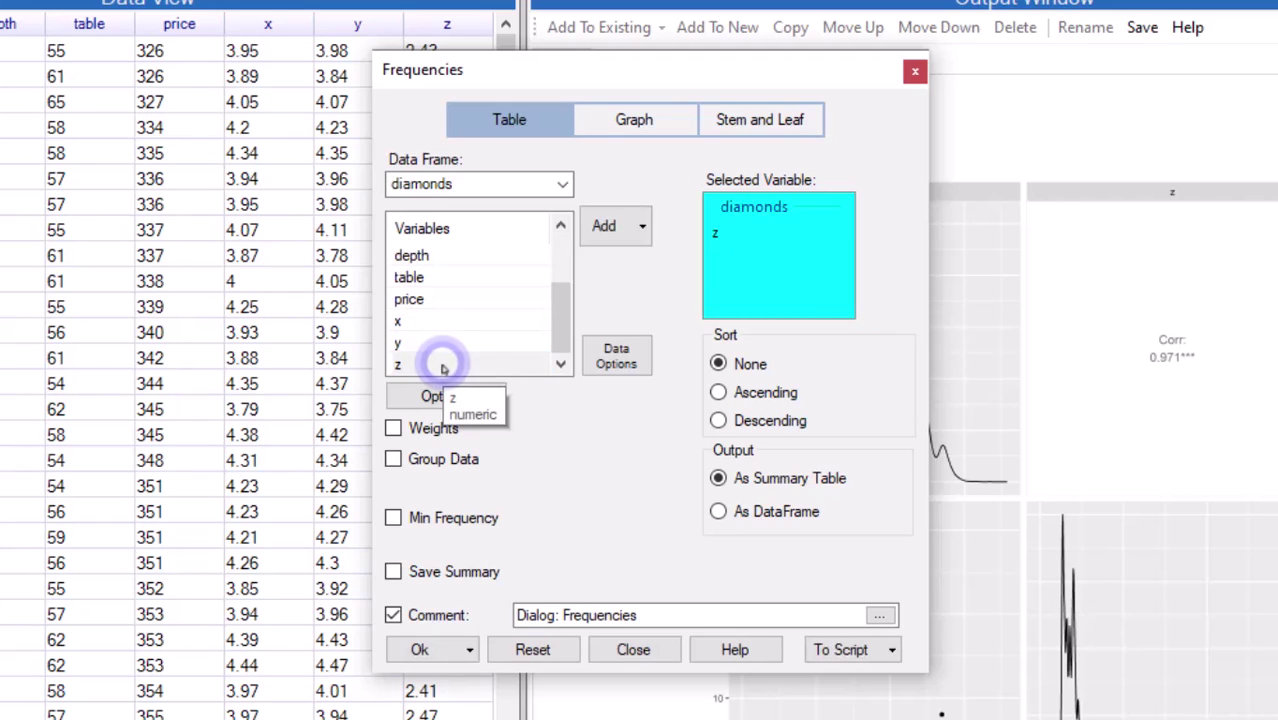
{"action": "left_click", "coordinate": [418, 649]}
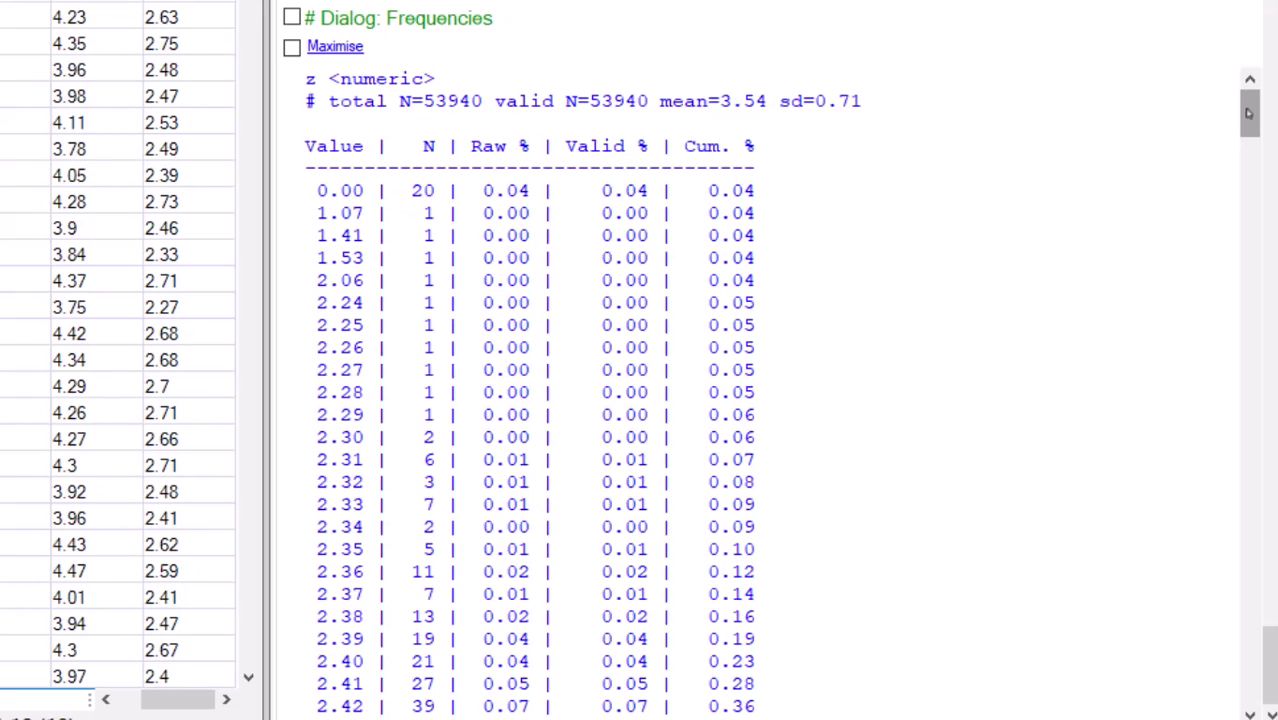
Step: Scroll the z frequency table to its end to see the extreme values 8.06 and 31.80
{"action": "mouse_move", "coordinate": [1248, 113]}
{"action": "left_mouse_down"}
{"action": "mouse_move", "coordinate": [1247, 580]}
{"action": "mouse_move", "coordinate": [1210, 683]}
{"action": "left_mouse_up"}
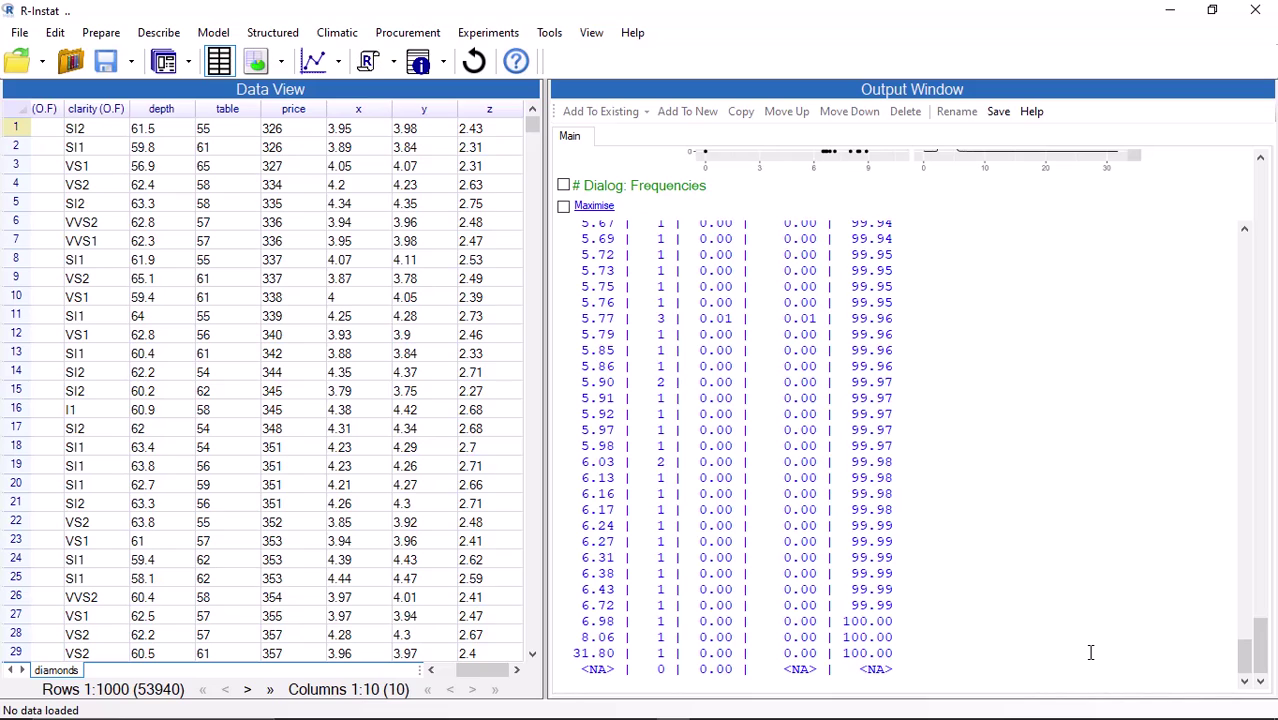
Step: Start defining a new row filter on the diamonds data from Filter Rows
{"action": "right_click", "coordinate": [150, 278]}
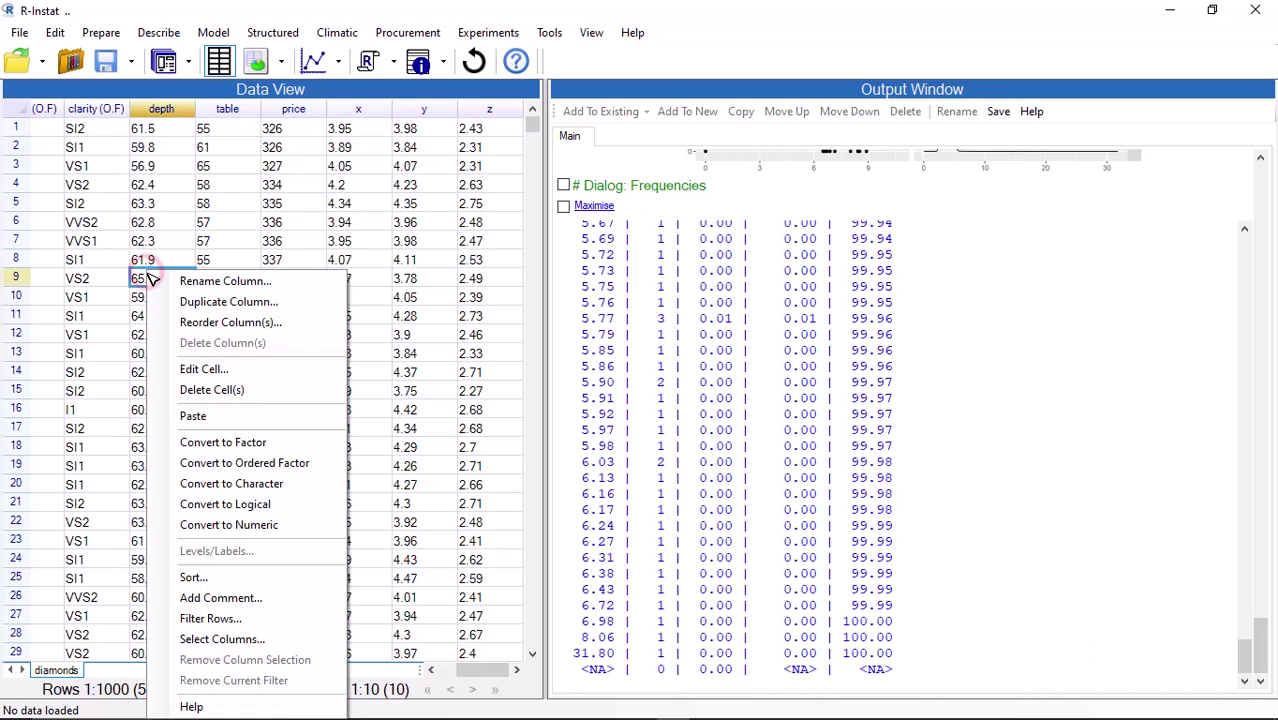
{"action": "left_click", "coordinate": [262, 620]}
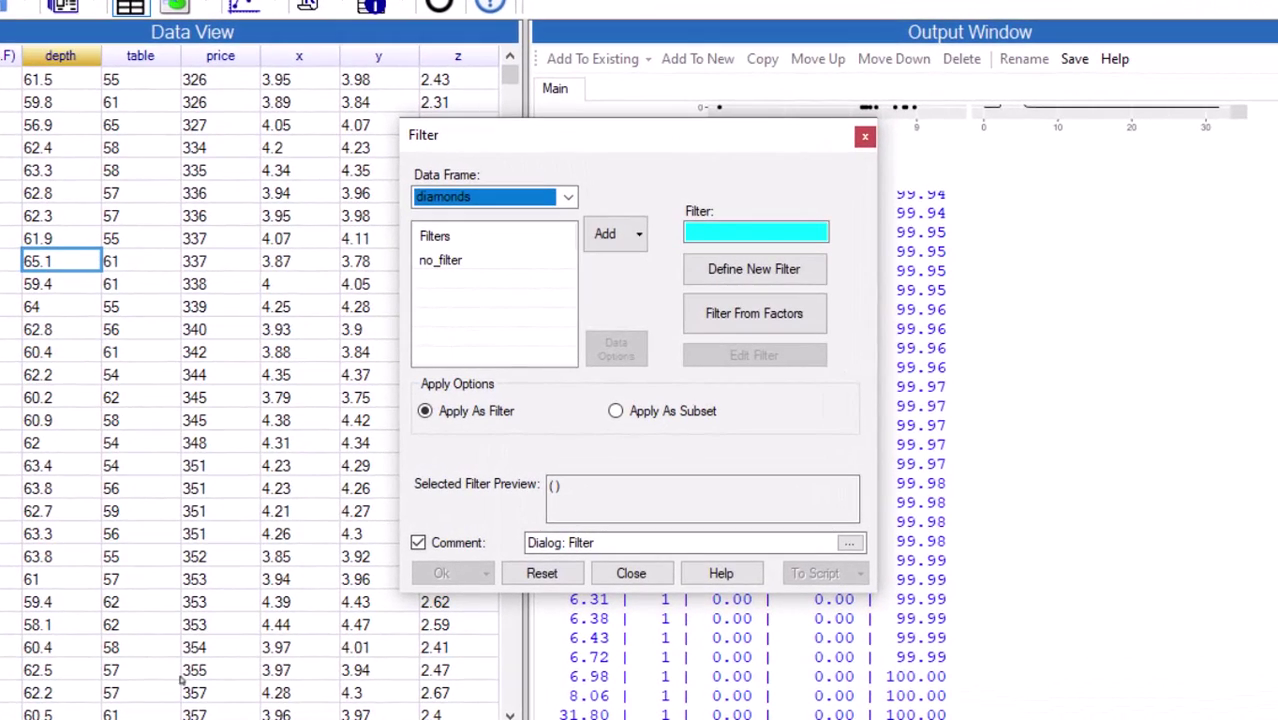
{"action": "left_click", "coordinate": [760, 270]}
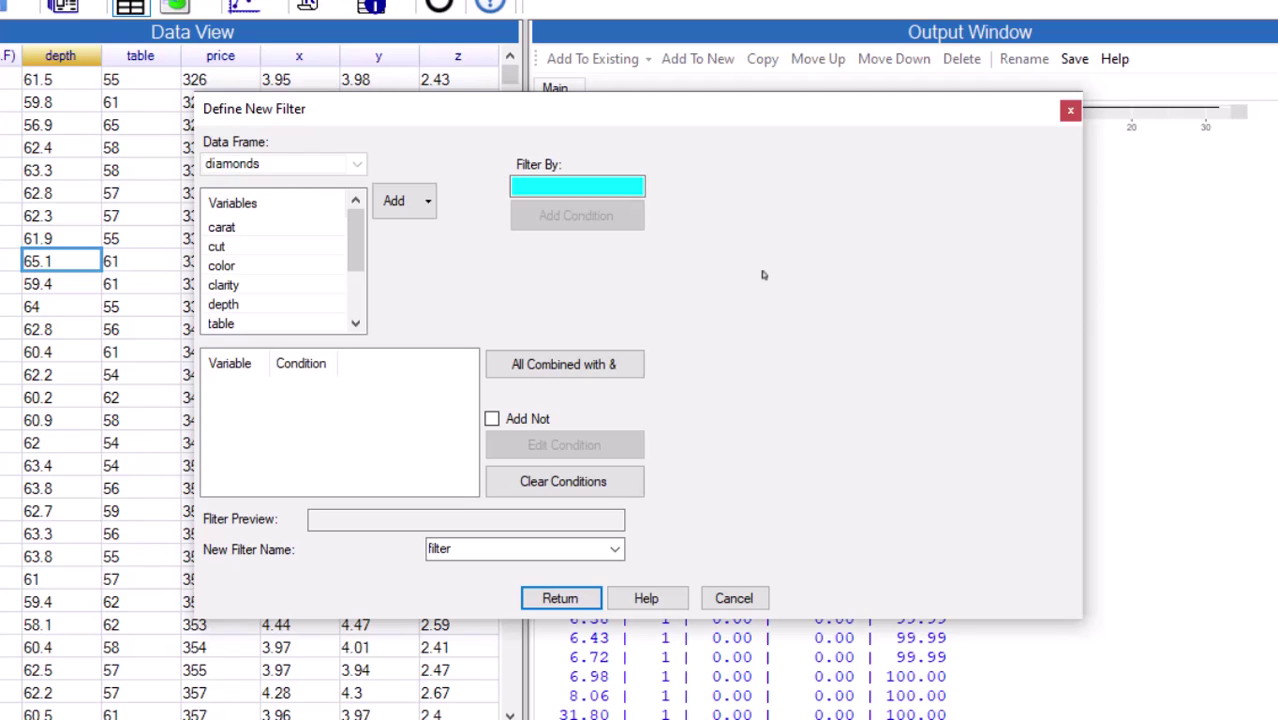
Step: Add the filter condition z greater than 0
{"action": "scroll", "coordinate": [243, 280], "scroll_direction": "down", "scroll_amount": 2}
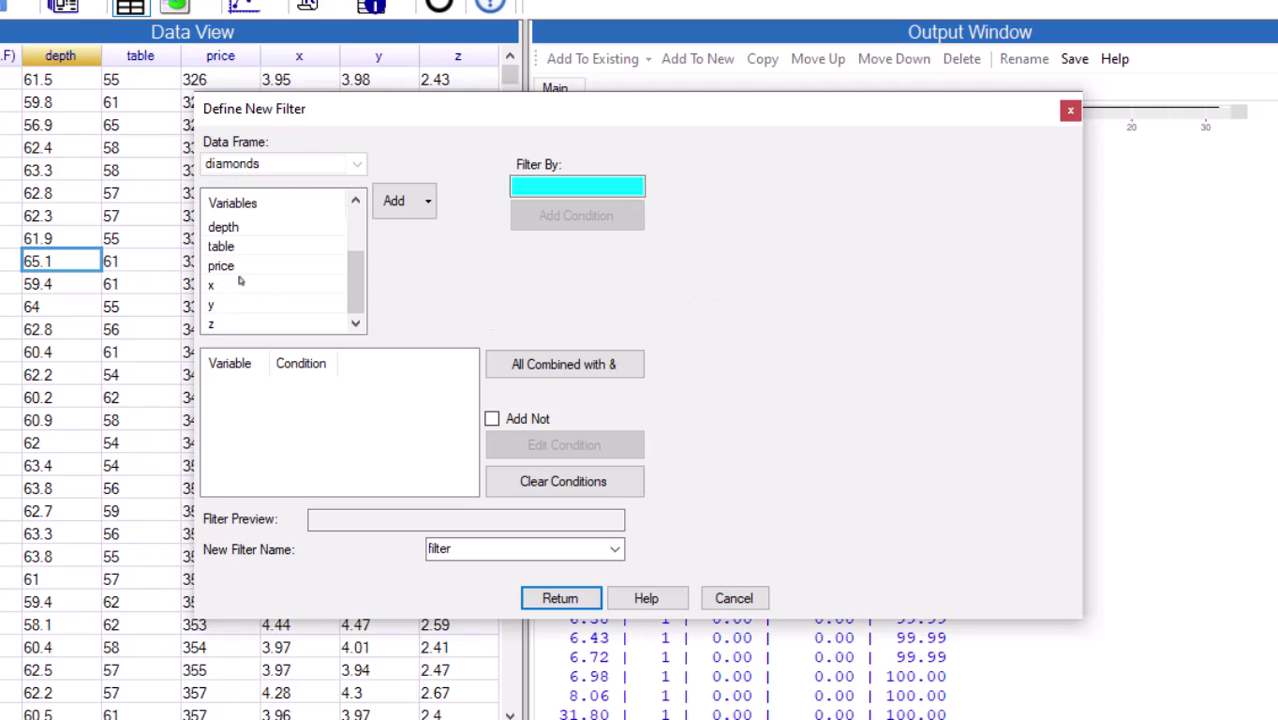
{"action": "left_click_drag", "start_coordinate": [242, 284], "coordinate": [228, 344]}
{"action": "double_click", "coordinate": [234, 326]}
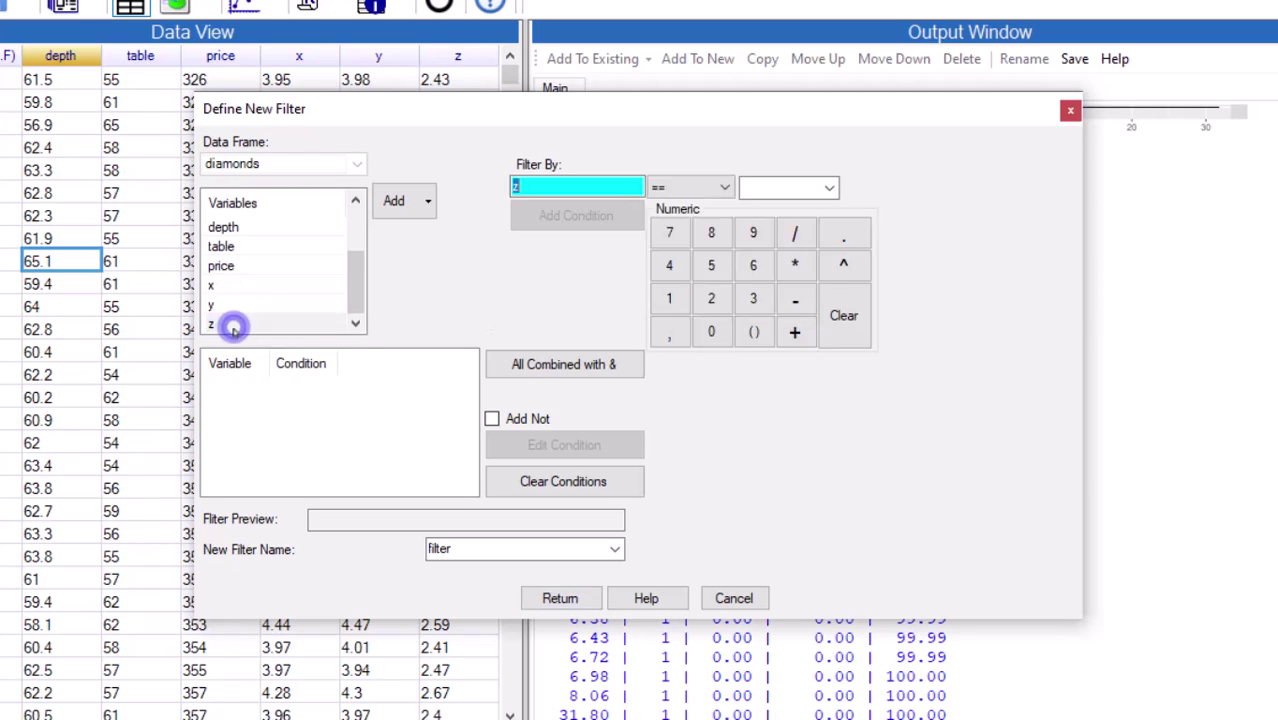
{"action": "left_click", "coordinate": [690, 187]}
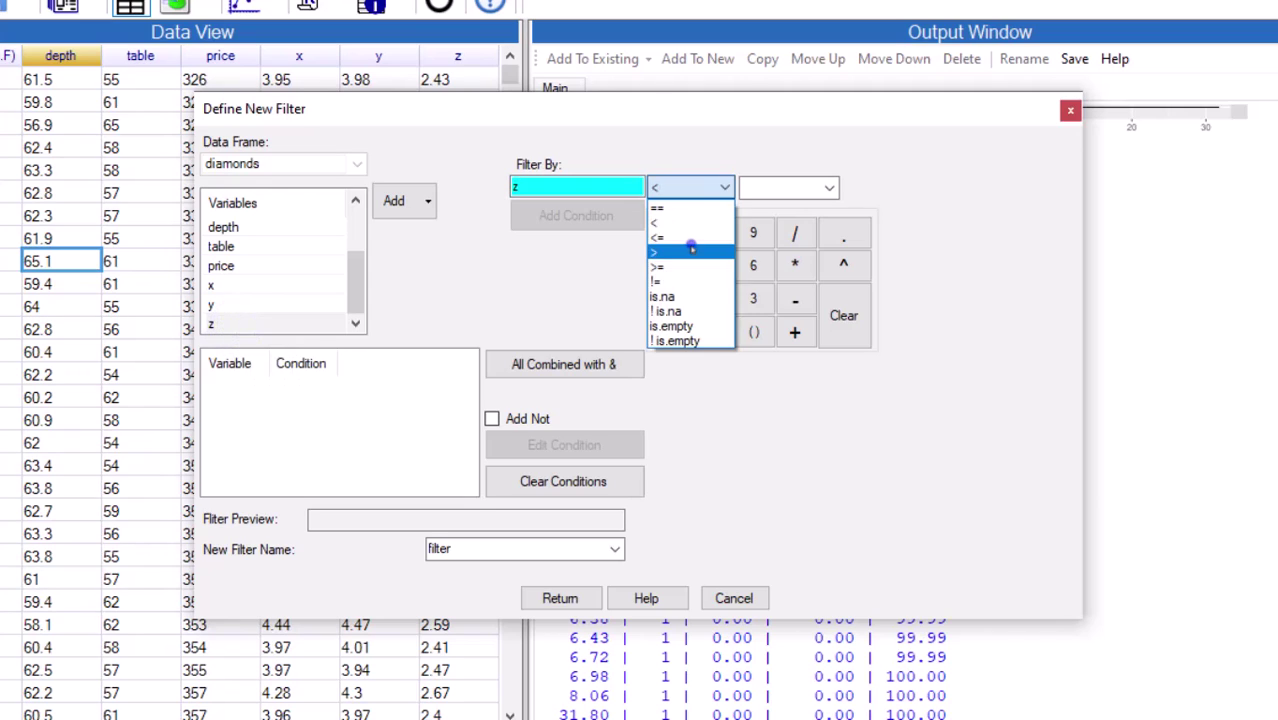
{"action": "left_click", "coordinate": [688, 244]}
{"action": "left_click", "coordinate": [707, 332]}
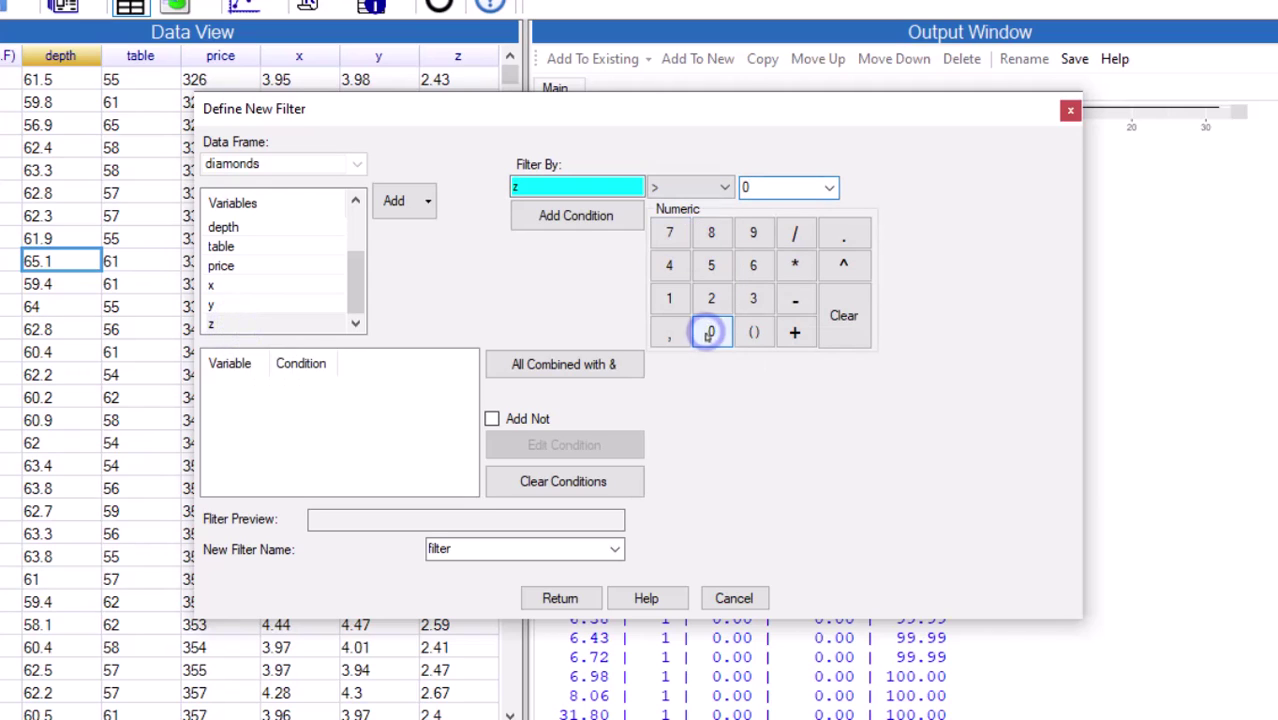
{"action": "left_click", "coordinate": [586, 216]}
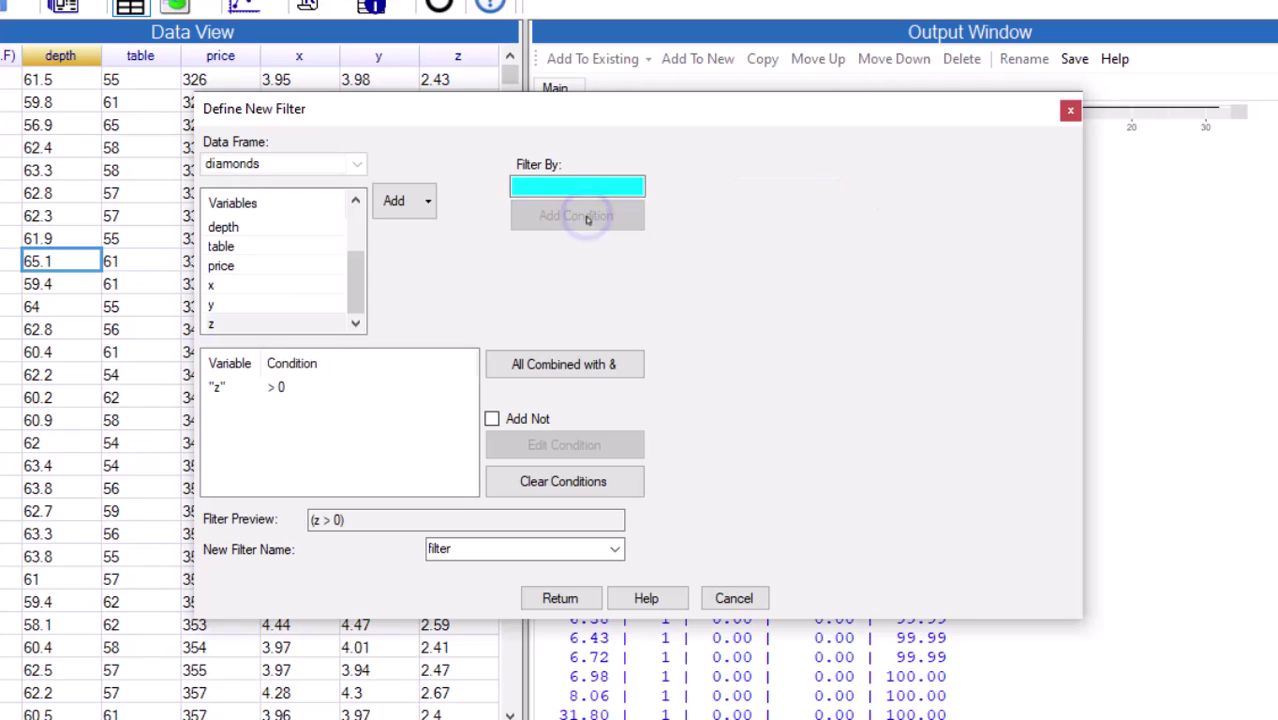
Step: Add a second condition z less than 10 and finish the filter
{"action": "double_click", "coordinate": [304, 327]}
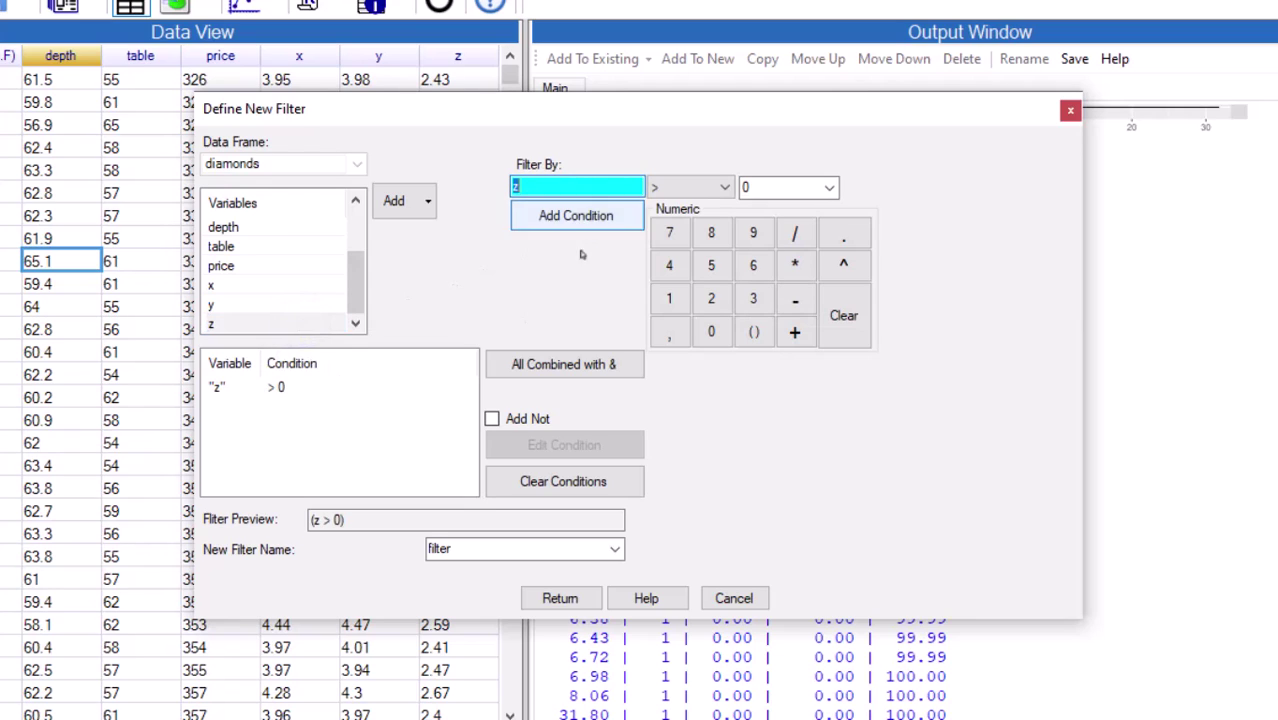
{"action": "left_click", "coordinate": [690, 187]}
{"action": "left_click", "coordinate": [700, 228]}
{"action": "left_click", "coordinate": [844, 316]}
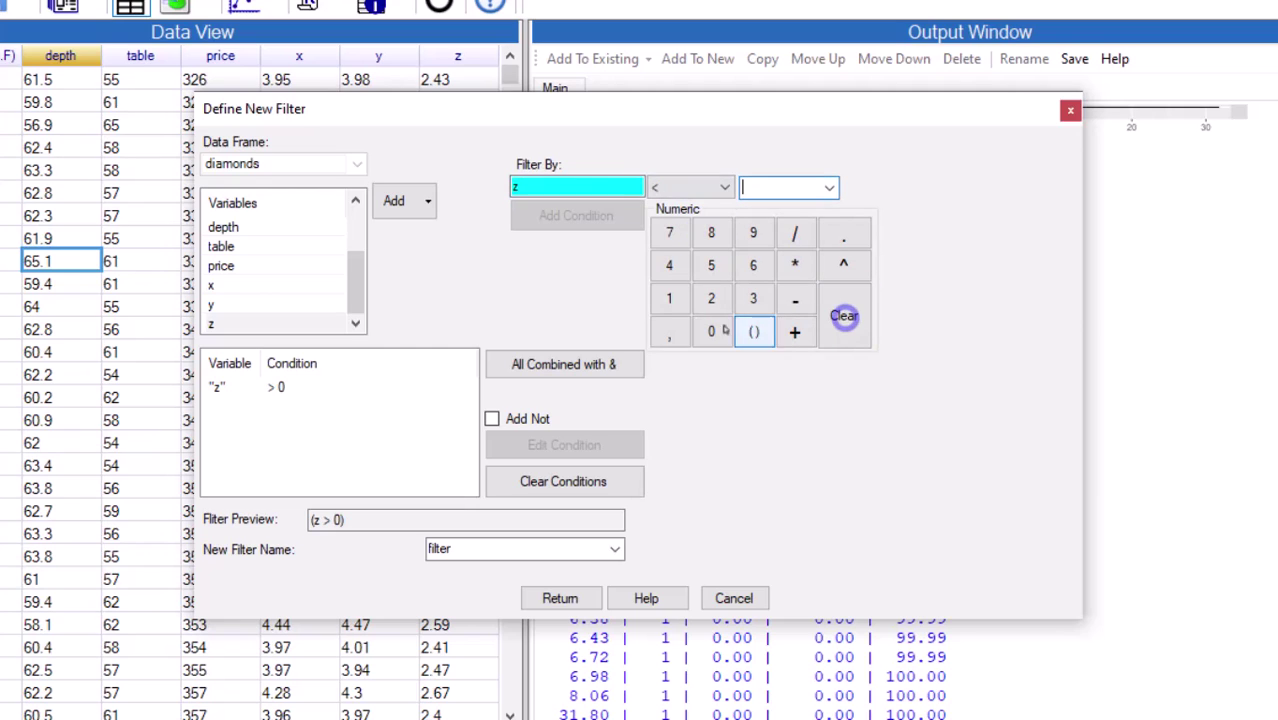
{"action": "left_click", "coordinate": [669, 298]}
{"action": "left_click", "coordinate": [711, 333]}
{"action": "left_click", "coordinate": [610, 218]}
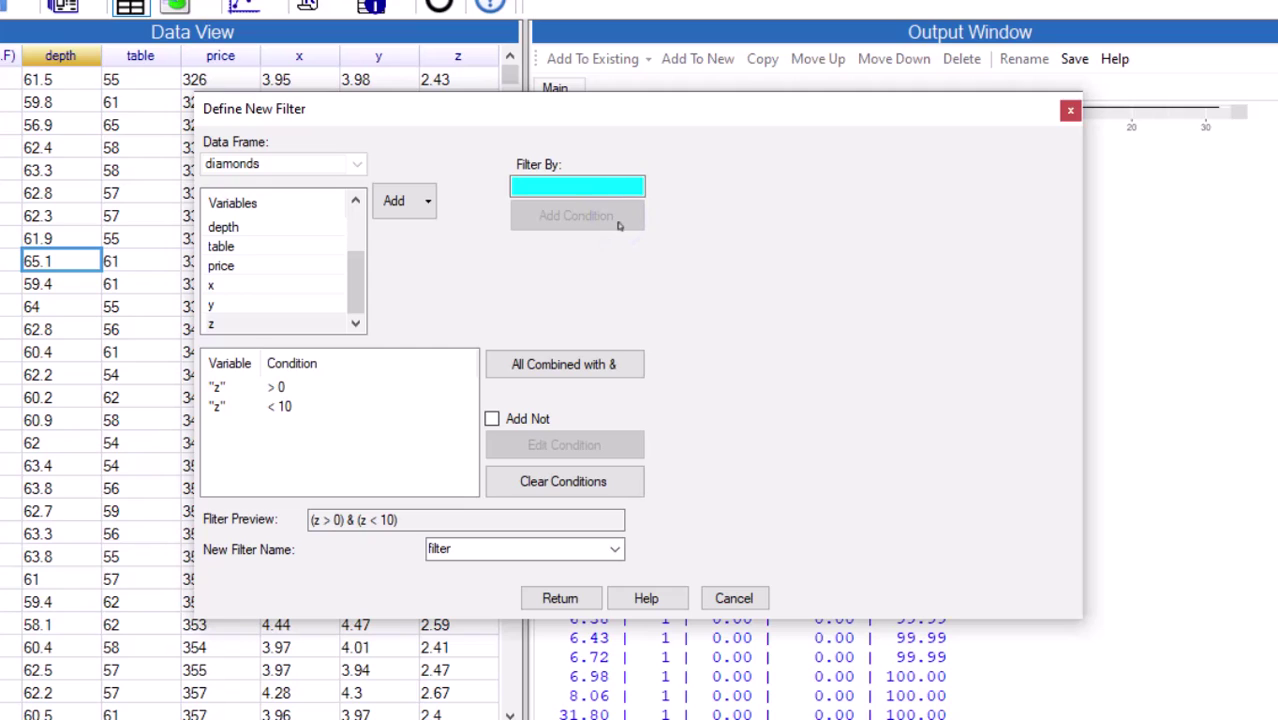
{"action": "left_click", "coordinate": [560, 598]}
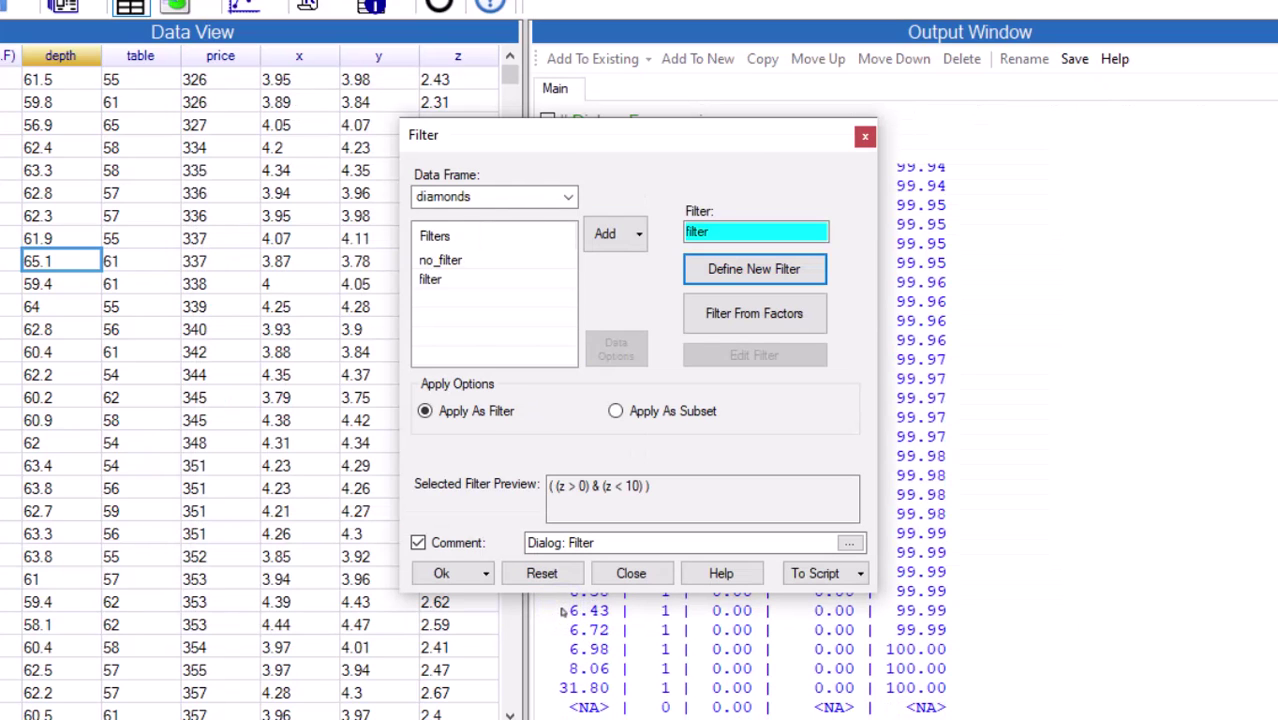
Step: Apply the z filter, keeping 53,919 of the 53,940 diamonds rows
{"action": "left_click", "coordinate": [443, 571]}
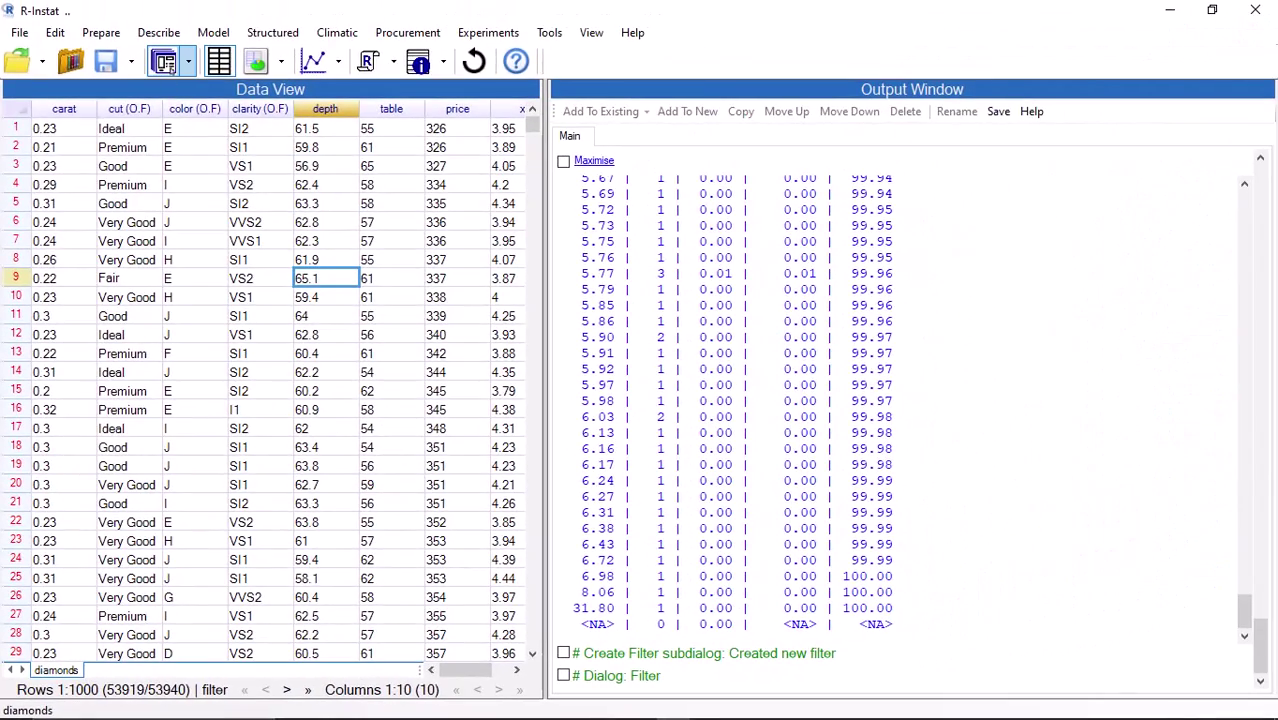
Step: Rerun the x–z Correlation plot on the filtered data and inspect its 0.991 correlation enlarged
{"action": "left_click", "coordinate": [188, 62]}
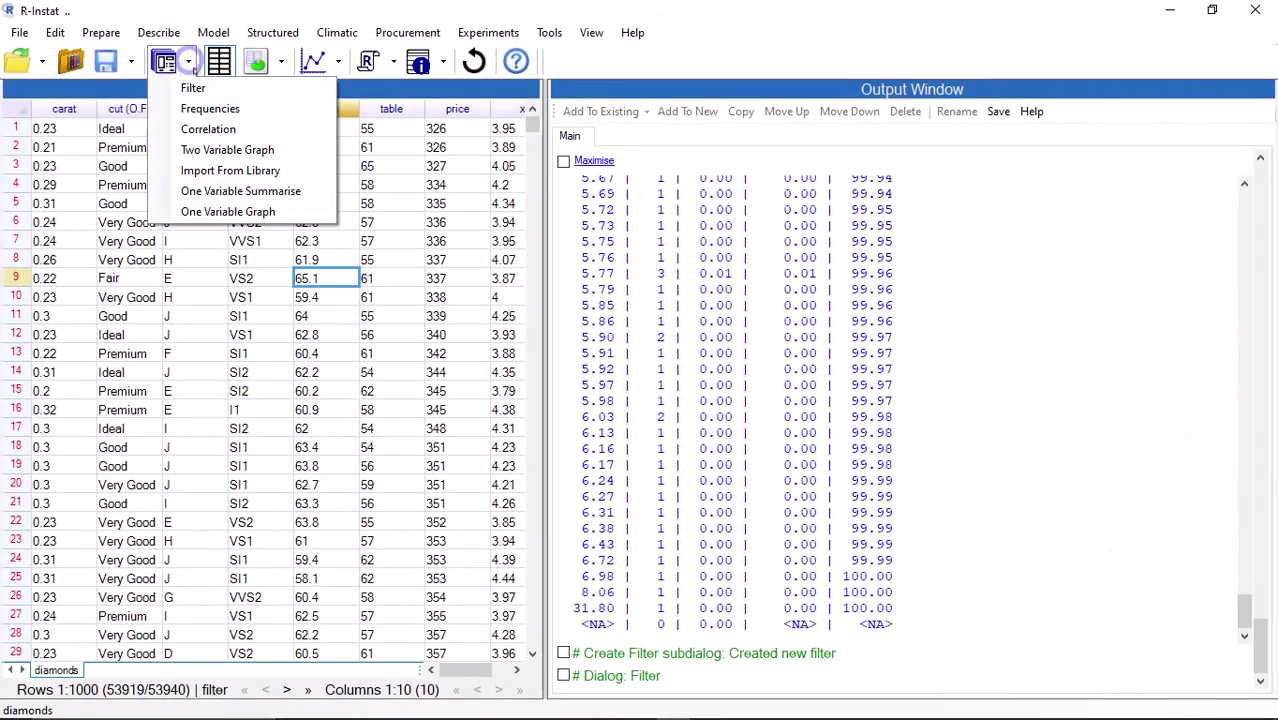
{"action": "left_click", "coordinate": [192, 129]}
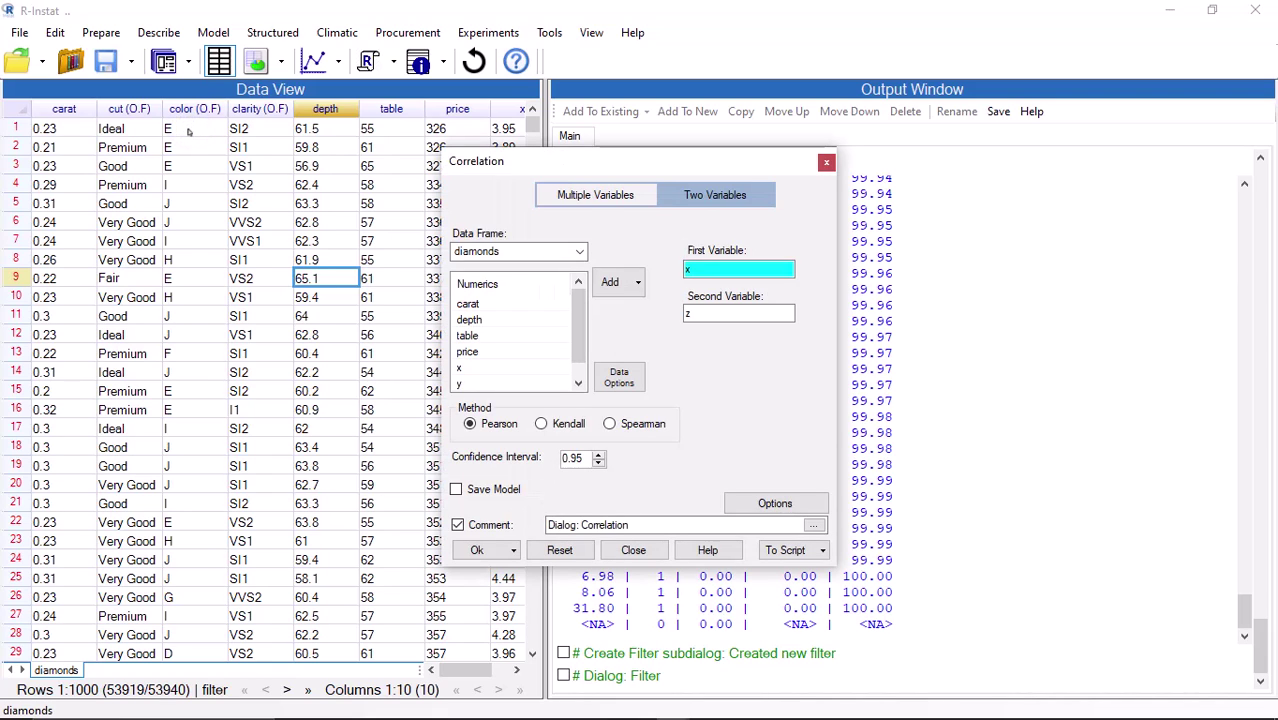
{"action": "left_click", "coordinate": [477, 550]}
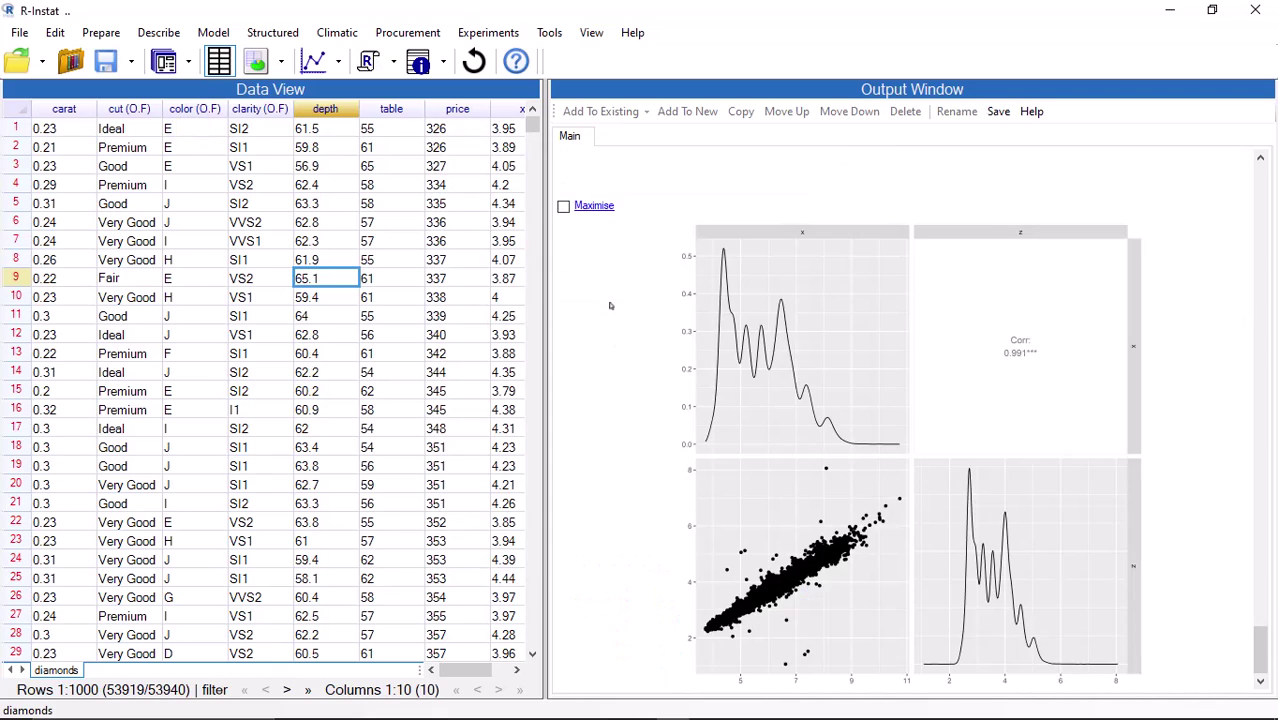
{"action": "left_click", "coordinate": [605, 206]}
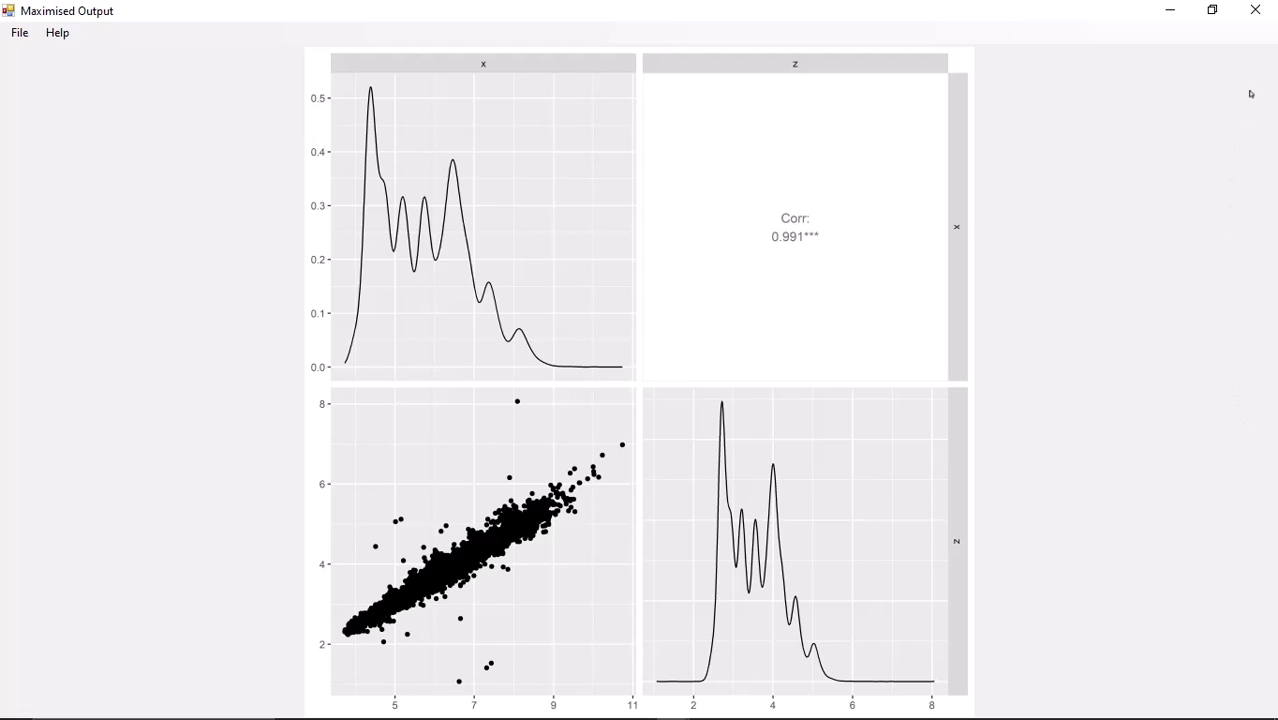
{"action": "left_click", "coordinate": [1255, 9]}
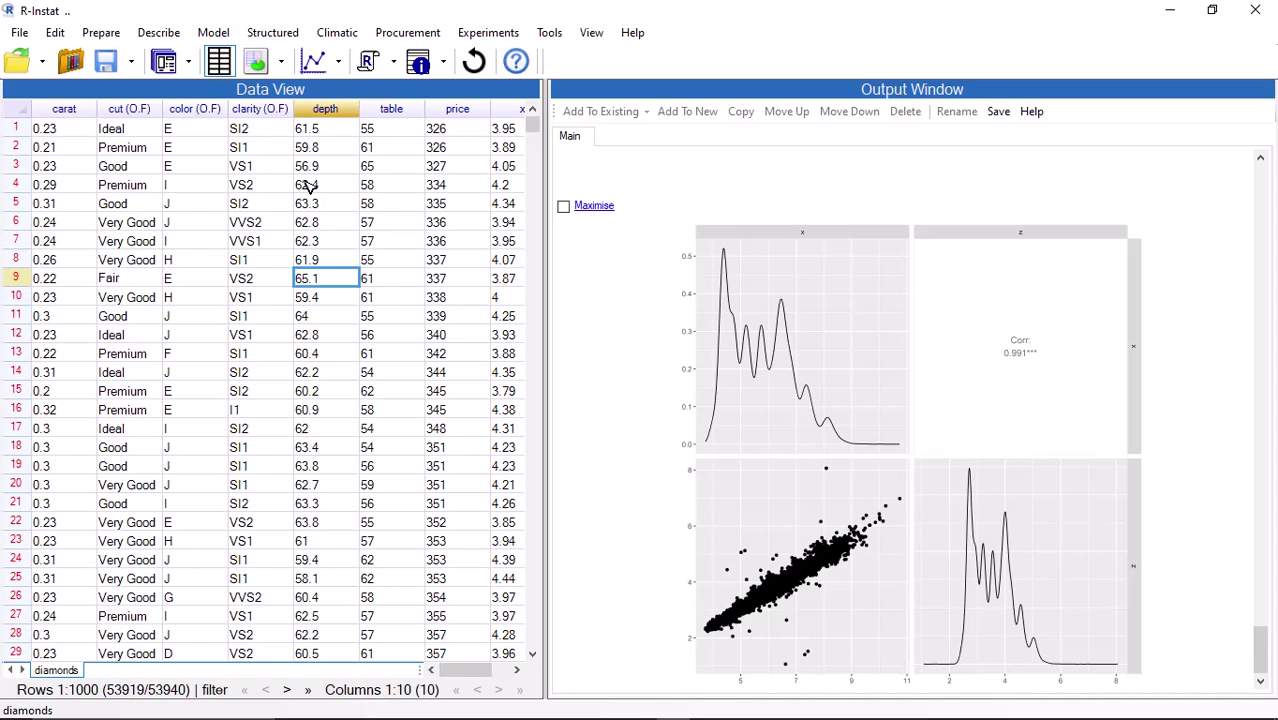
Step: Remove the z filter to restore all 53,940 rows, then browse the Prepare menu
{"action": "right_click", "coordinate": [310, 187]}
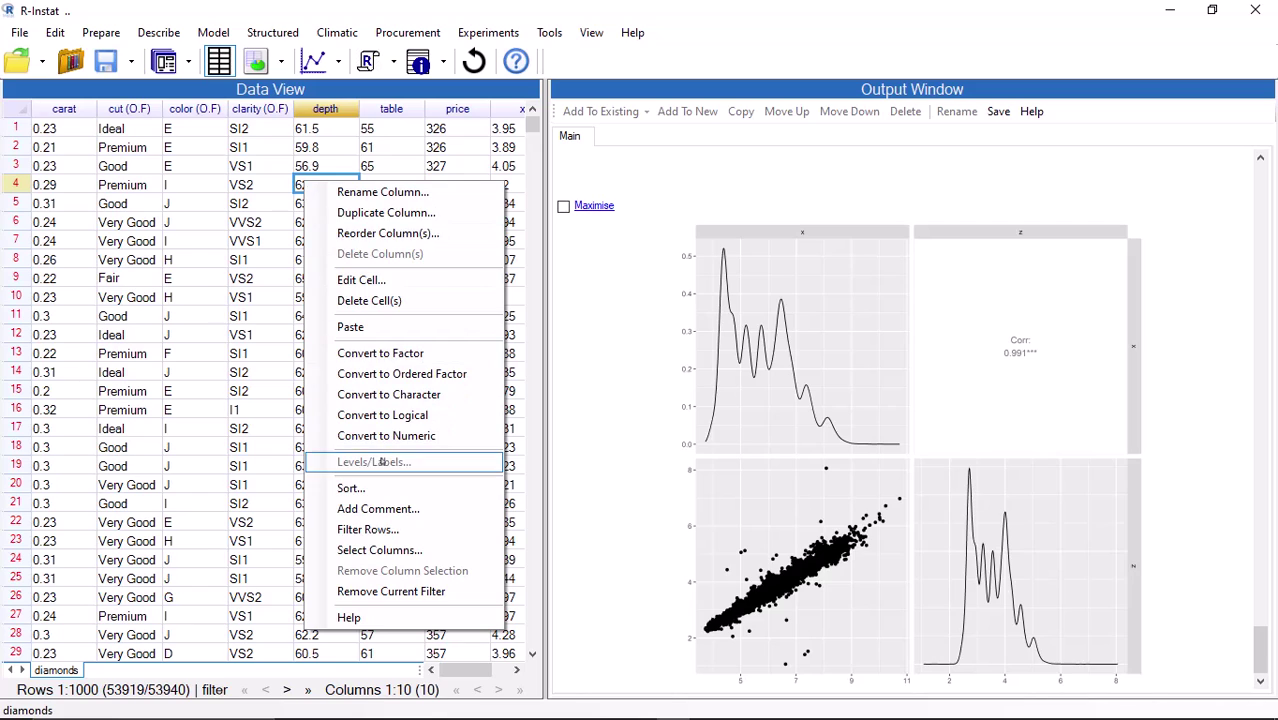
{"action": "left_click", "coordinate": [400, 590]}
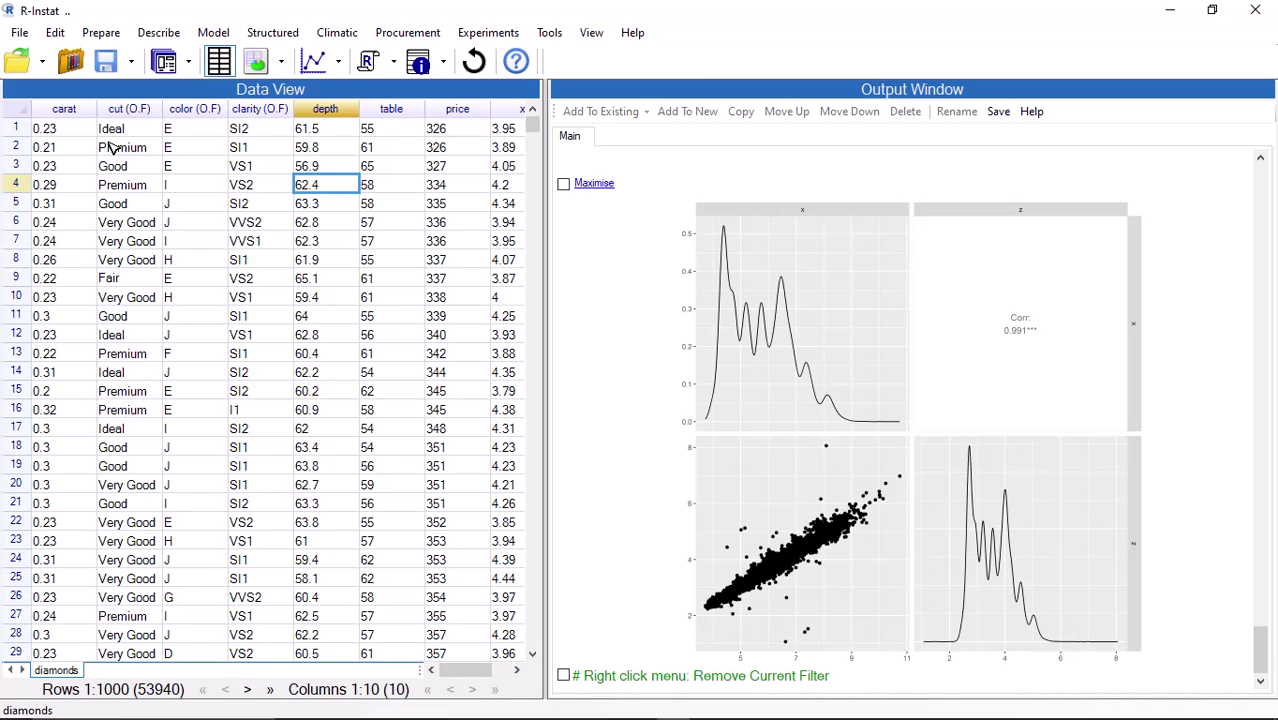
{"action": "left_click", "coordinate": [101, 32]}
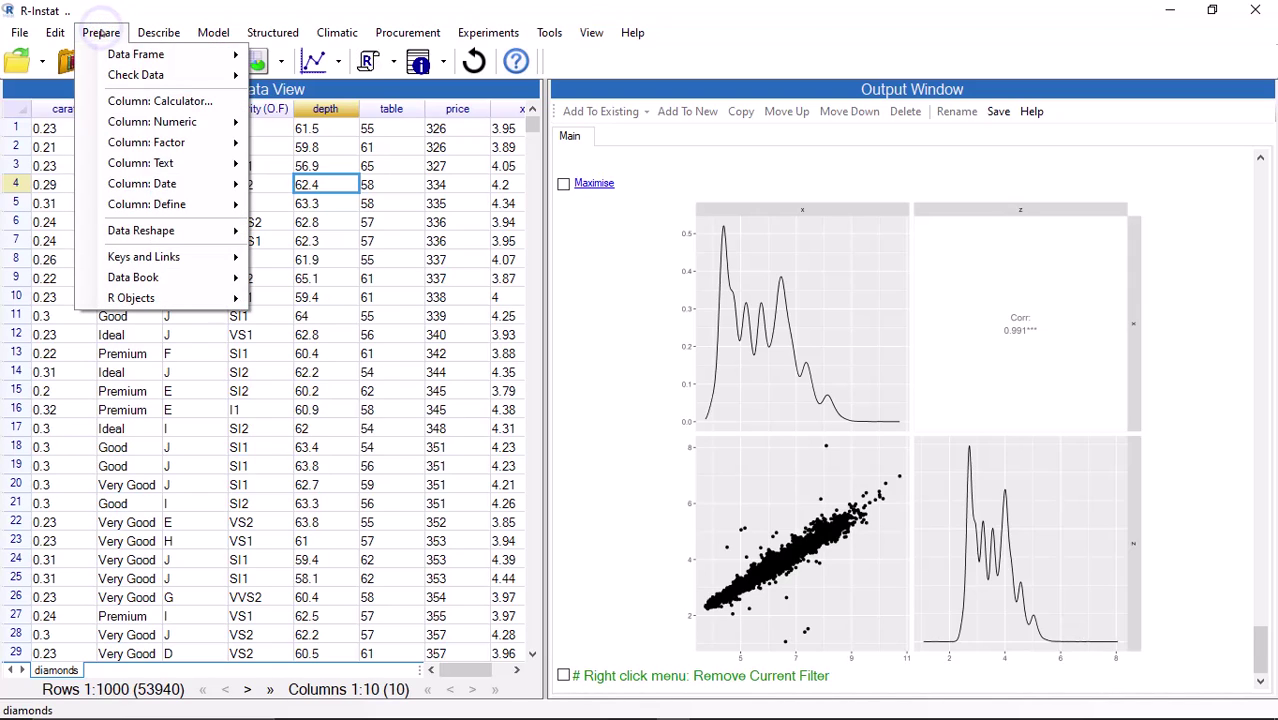